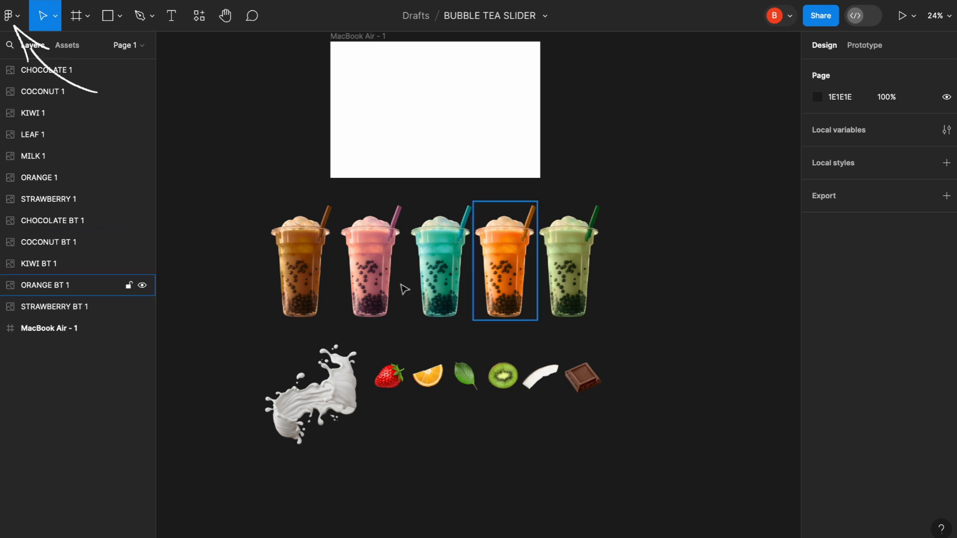
click(20, 18)
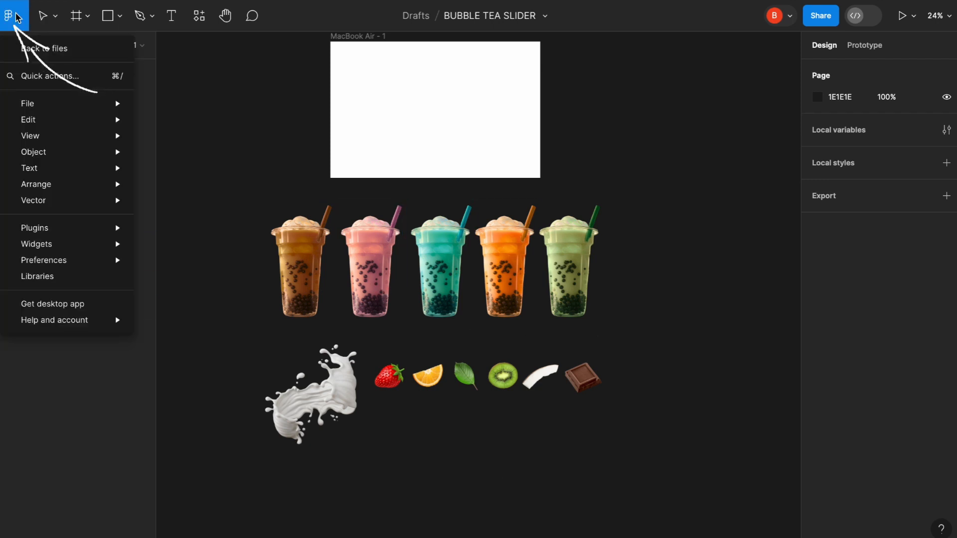
mouse_move(37, 103)
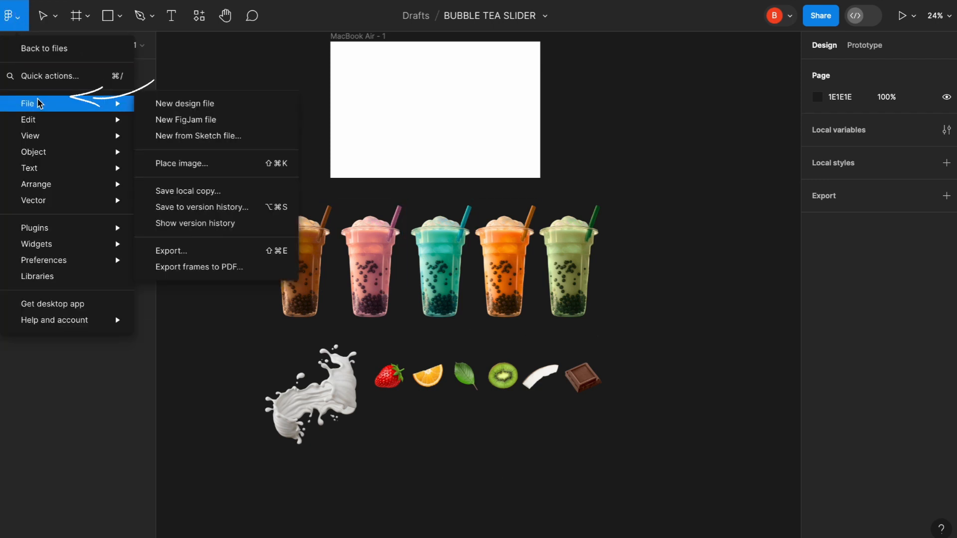
click(170, 164)
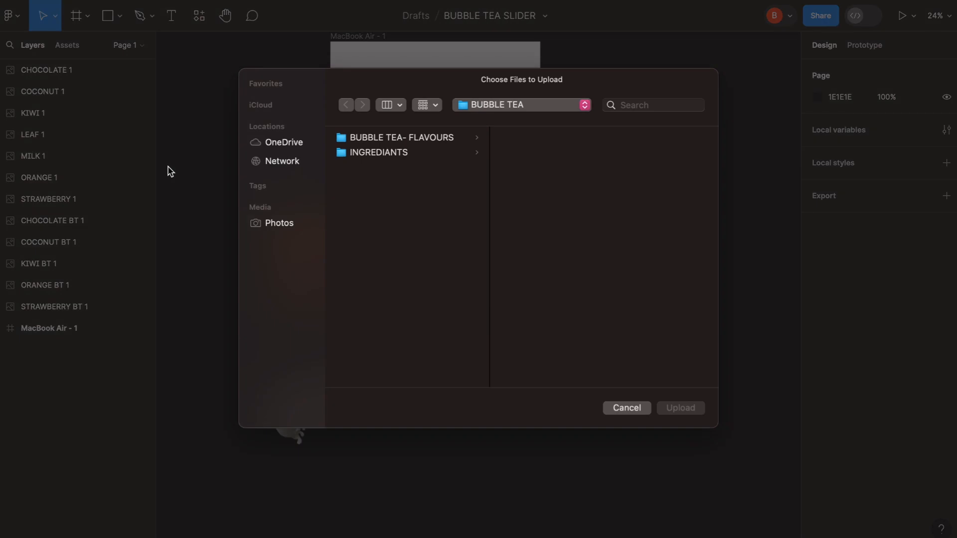
click(384, 139)
click(369, 153)
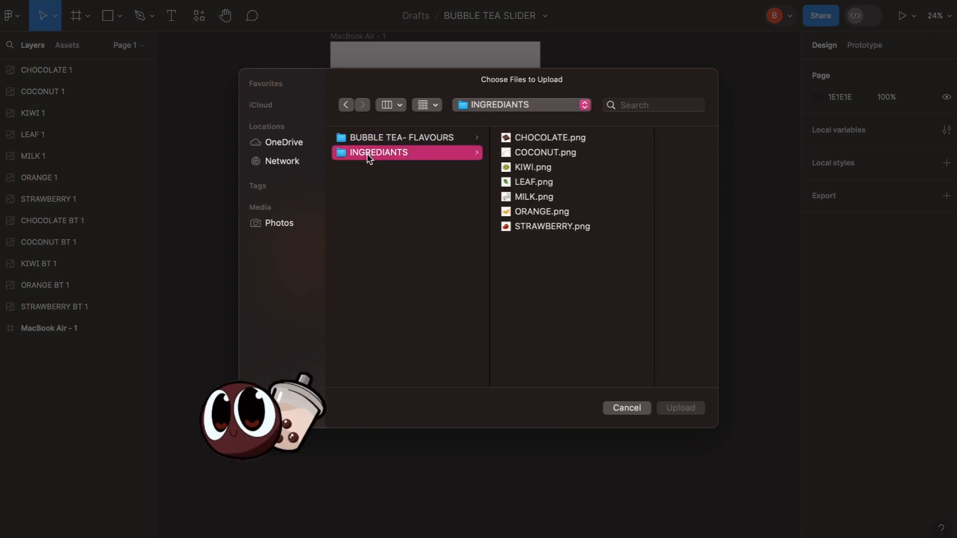
drag(572, 278, 546, 107)
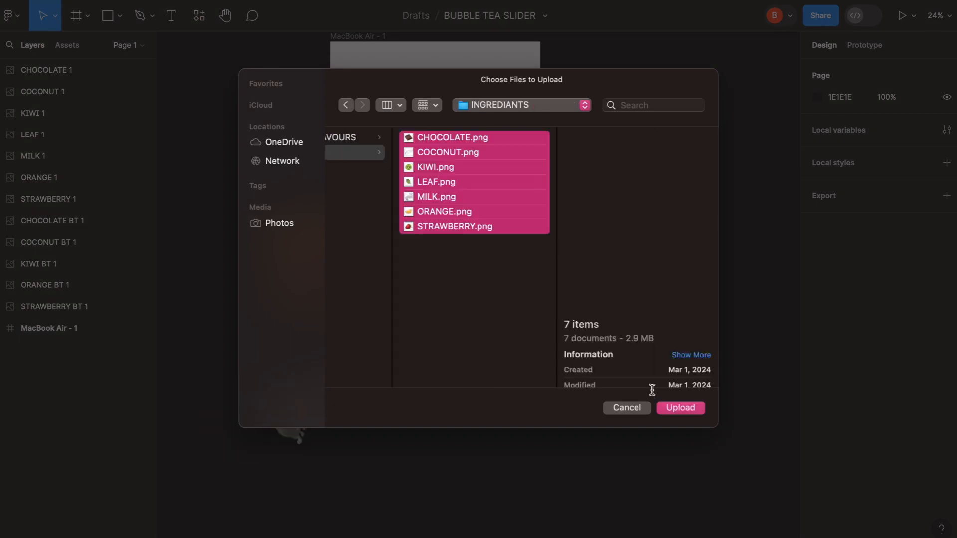
click(626, 409)
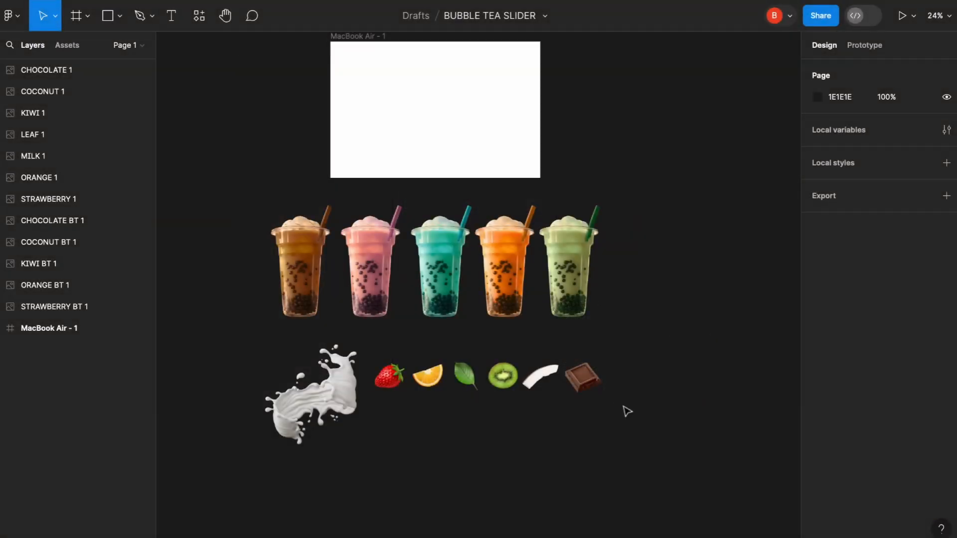
Step: Rename the MacBook Air - 1 frame as CHOCOLATE BUBBLE TEA
scroll(573, 444, up, 3)
scroll(573, 445, left, 2)
click(479, 191)
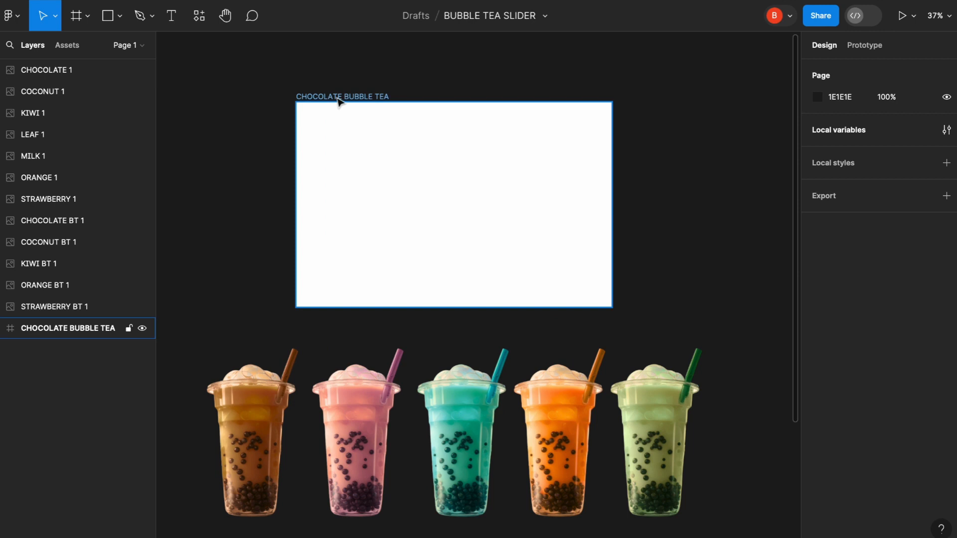
Step: Fill the CHOCOLATE BUBBLE TEA frame with a linear gradient from 845427 at the top to 592300 at the bottom
click(339, 98)
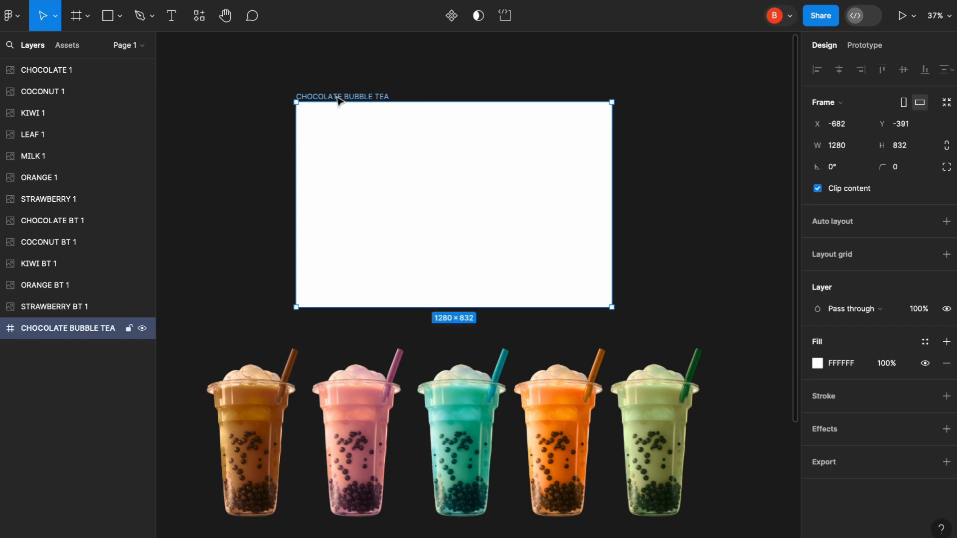
click(818, 363)
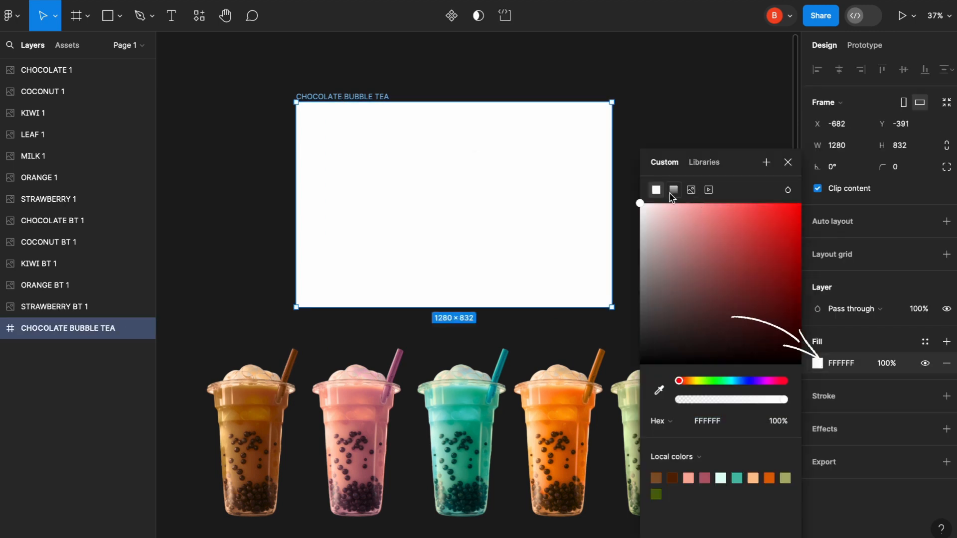
click(674, 190)
click(654, 172)
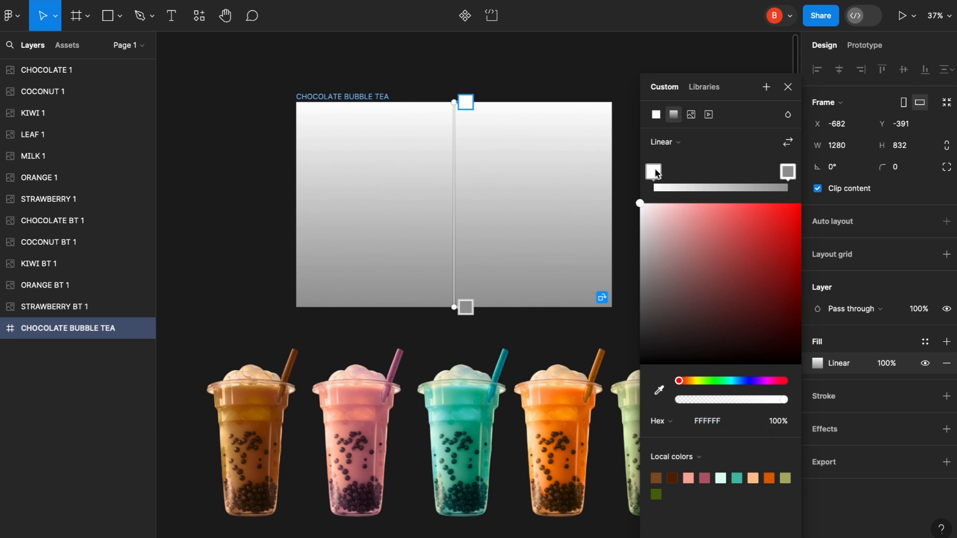
click(672, 479)
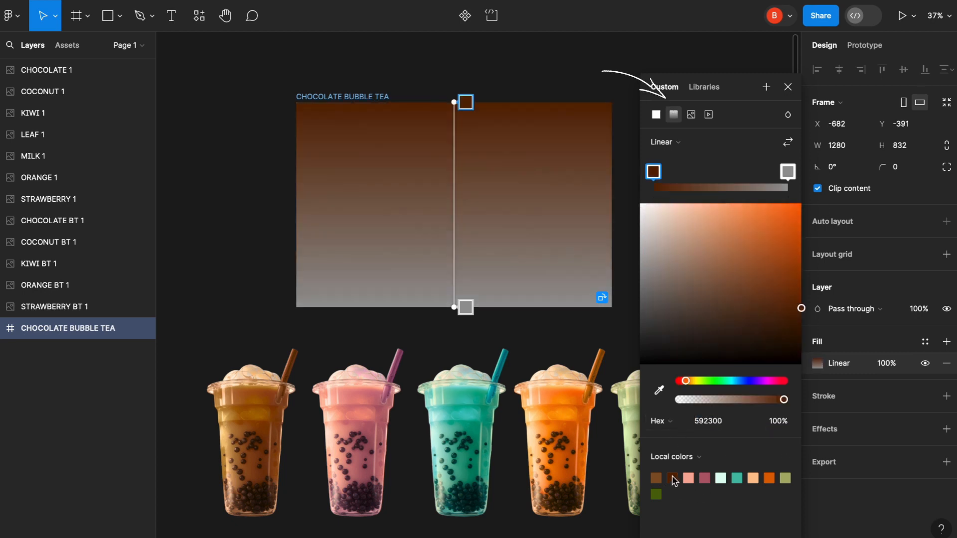
click(656, 479)
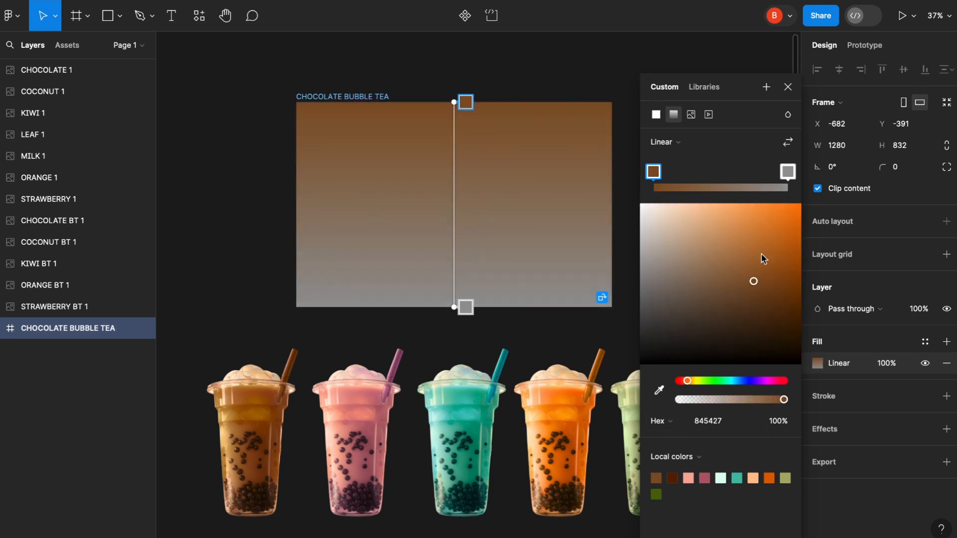
click(794, 173)
click(673, 479)
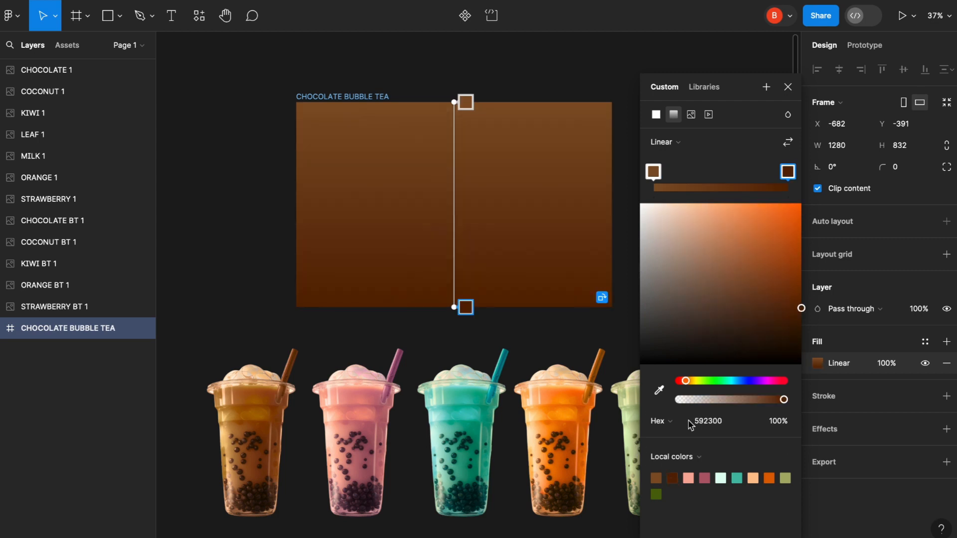
click(788, 89)
click(695, 129)
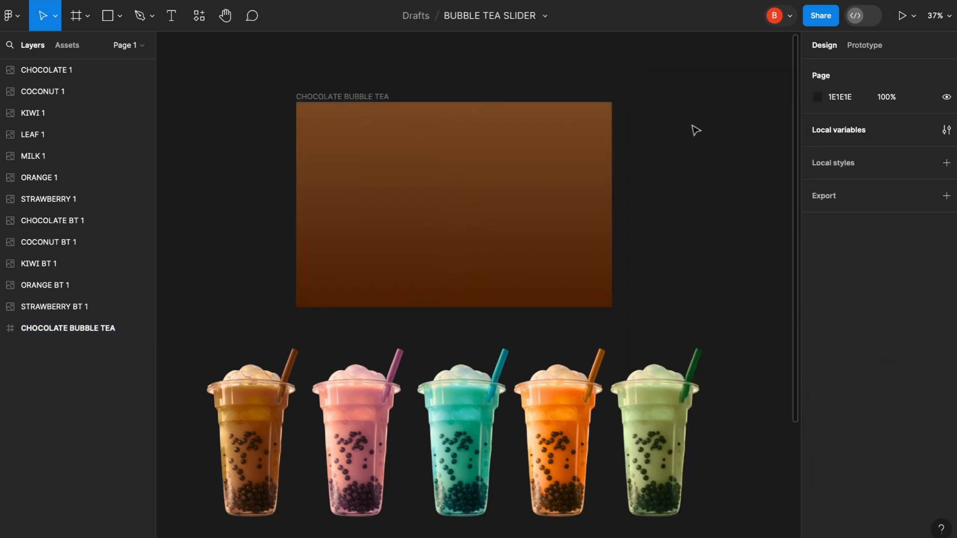
click(337, 97)
click(817, 365)
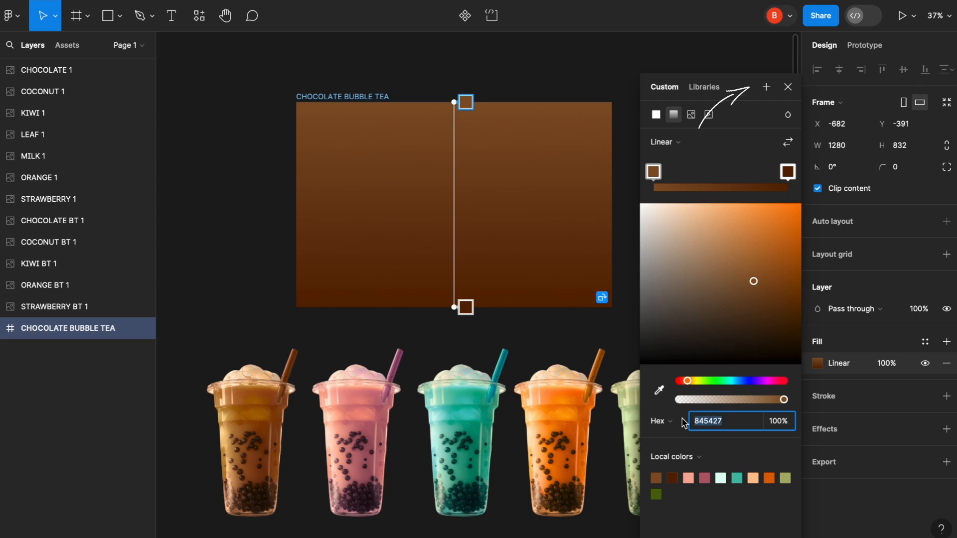
click(766, 88)
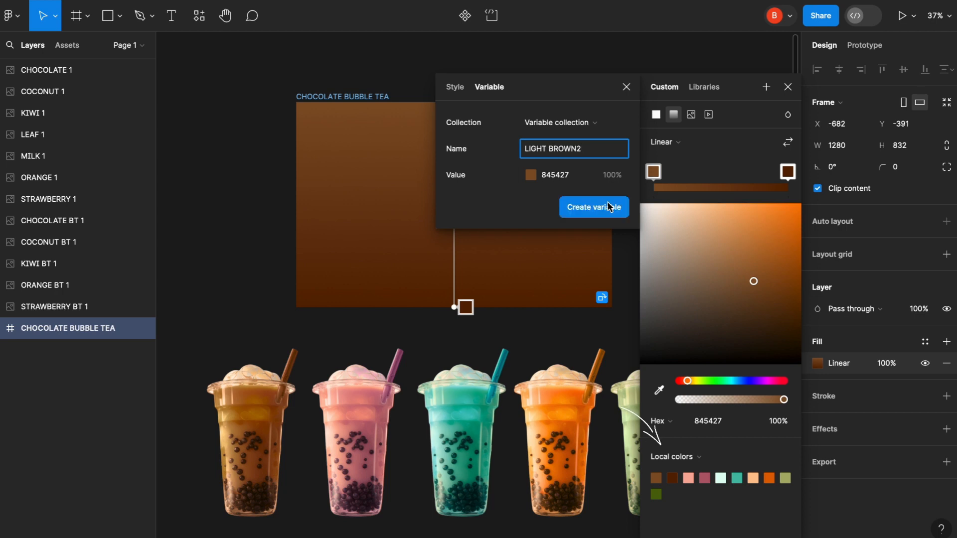
click(625, 87)
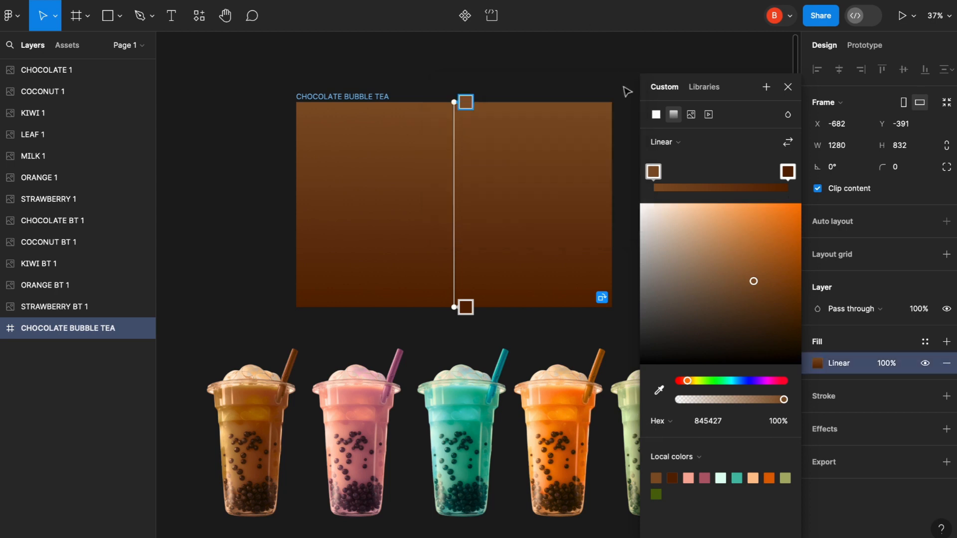
click(788, 87)
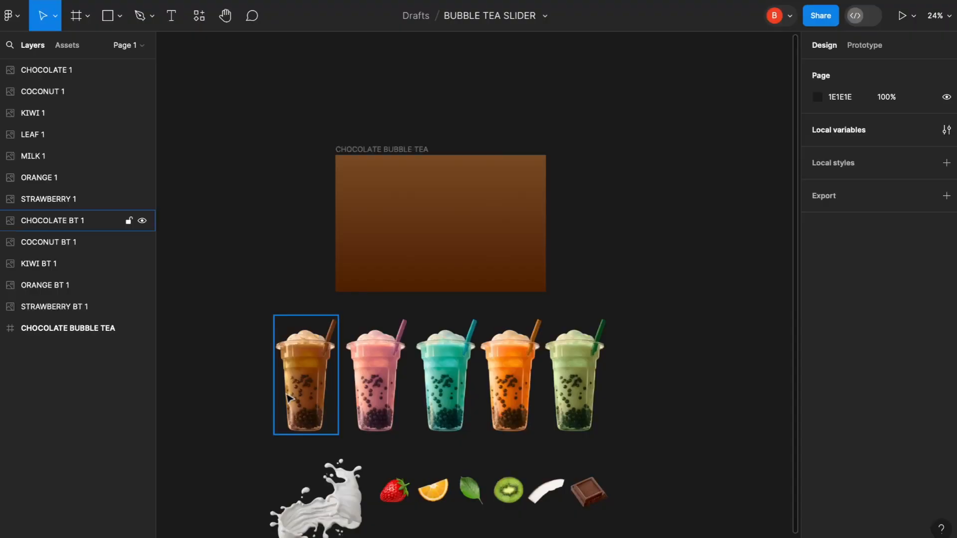
Step: Move the chocolate bubble tea cup and the milk splash into the centre of the brown frame
drag(289, 397, 422, 249)
click(49, 156)
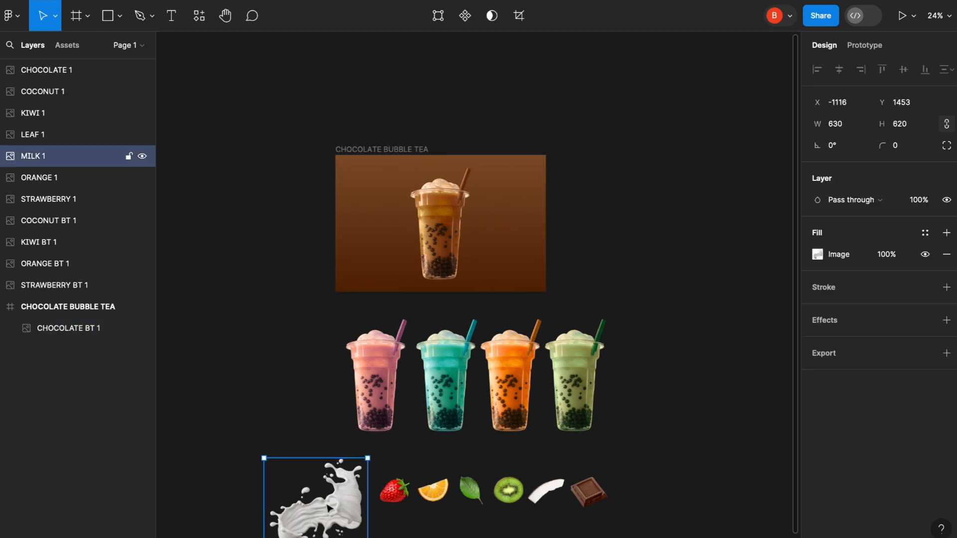
drag(315, 498, 454, 228)
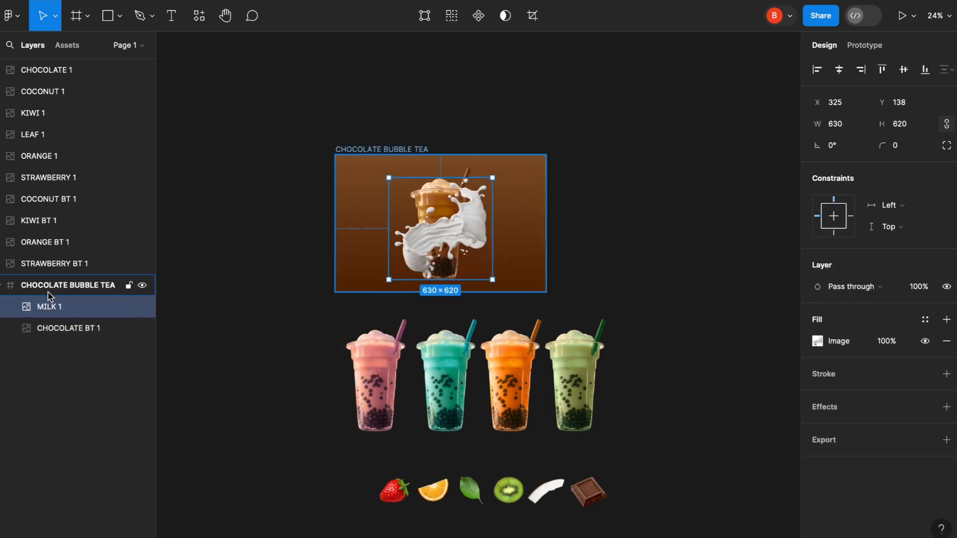
Step: Send the milk splash to the back of the frame, behind the chocolate cup
mouse_move(52, 305)
mouse_down()
mouse_move(51, 335)
mouse_move(50, 304)
mouse_up()
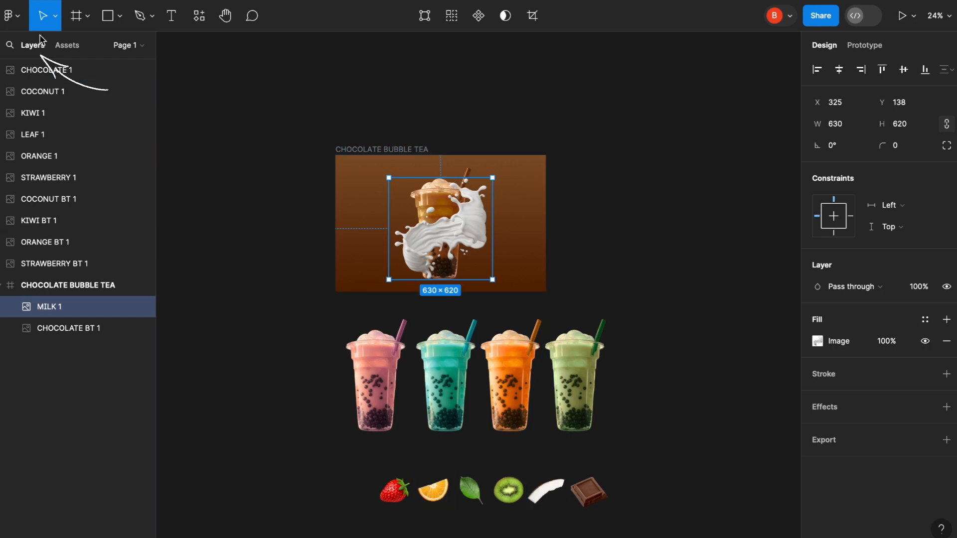
click(19, 16)
mouse_move(75, 151)
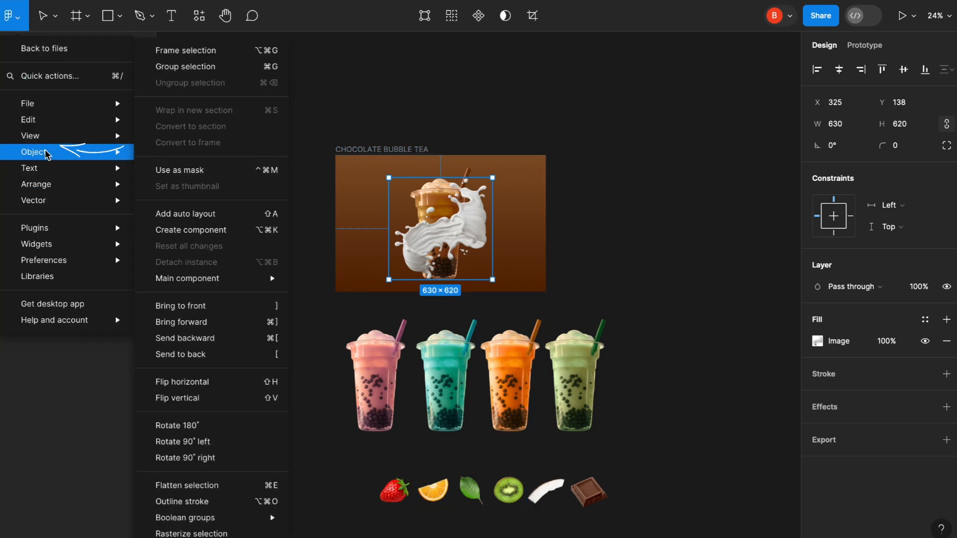
click(199, 354)
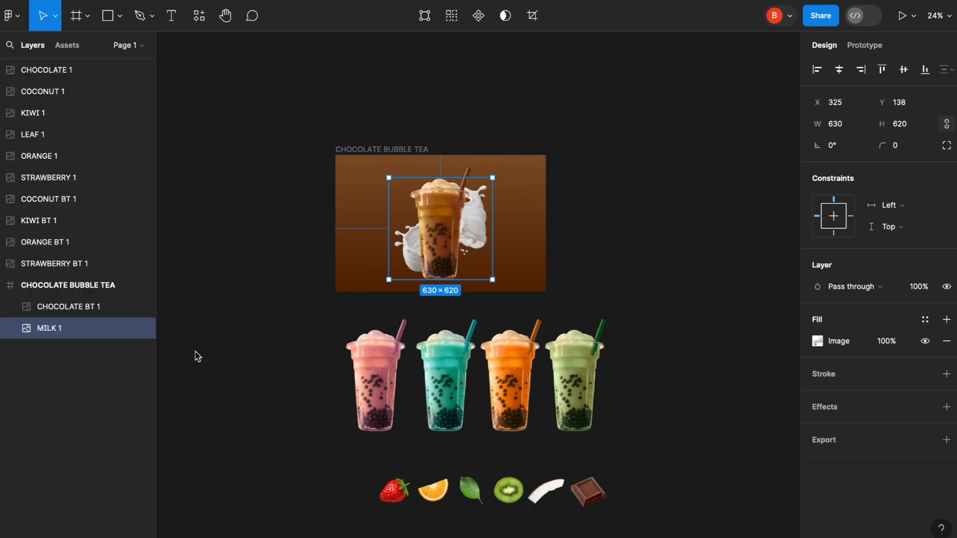
Step: Rotate the chocolate bubble tea cup so that its top tilts to the left
scroll(510, 230, up, 3)
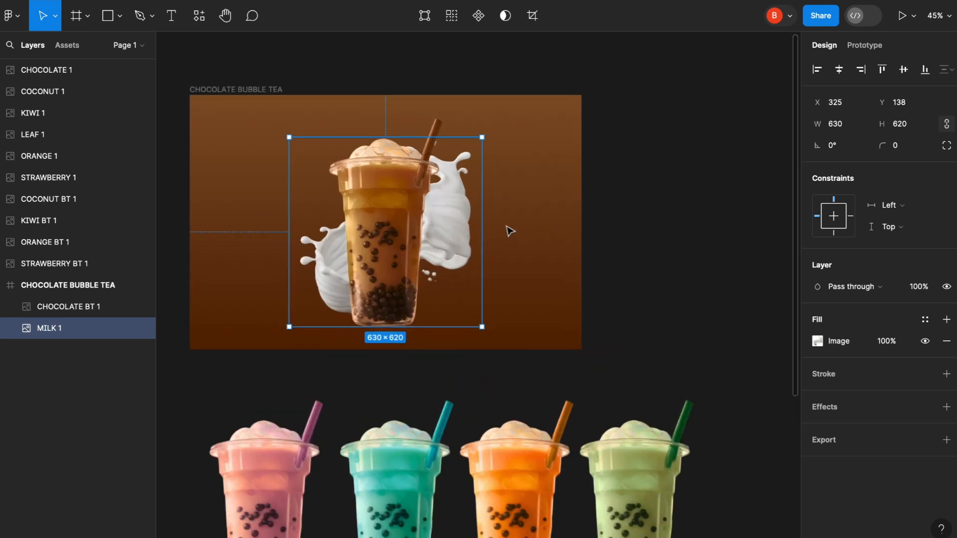
click(391, 239)
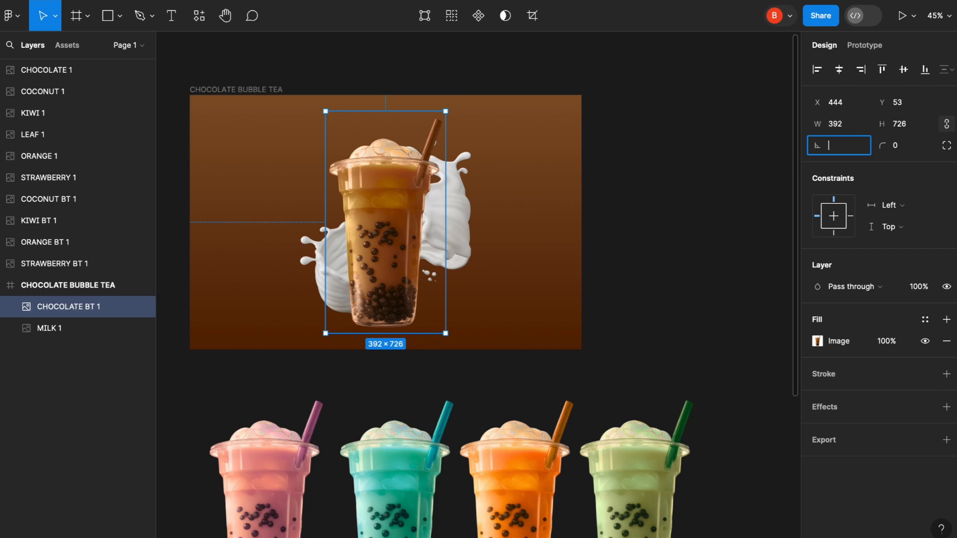
key(Return)
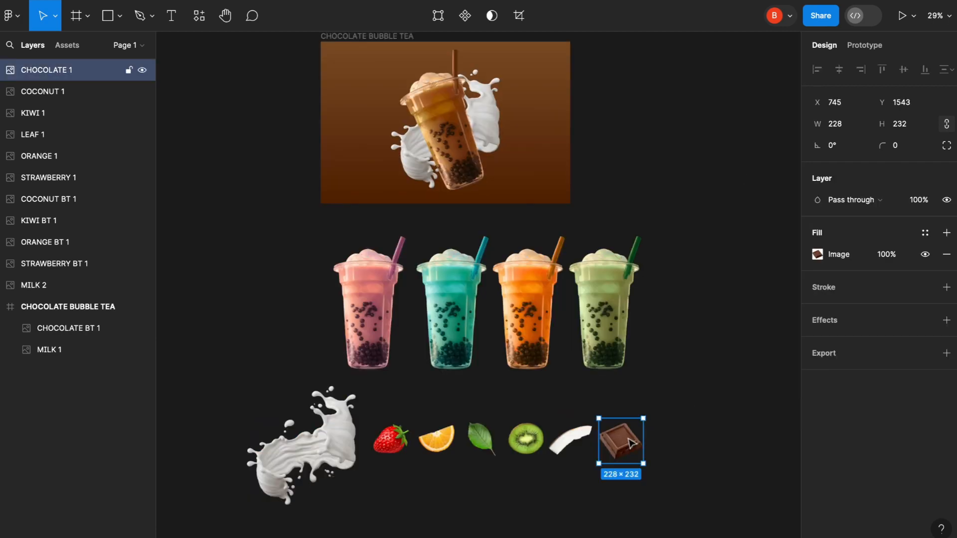
Step: Place a copy of the chocolate piece in the frame's upper right and a copy of the leaf in its lower right
drag(618, 441, 537, 98)
click(481, 434)
key(ctrl+d)
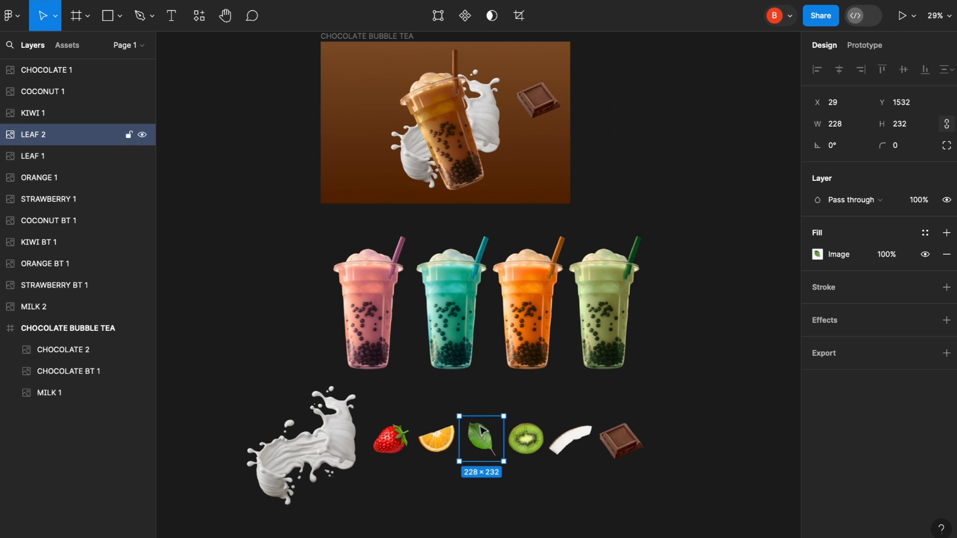
drag(481, 430, 524, 158)
scroll(532, 160, up, 5)
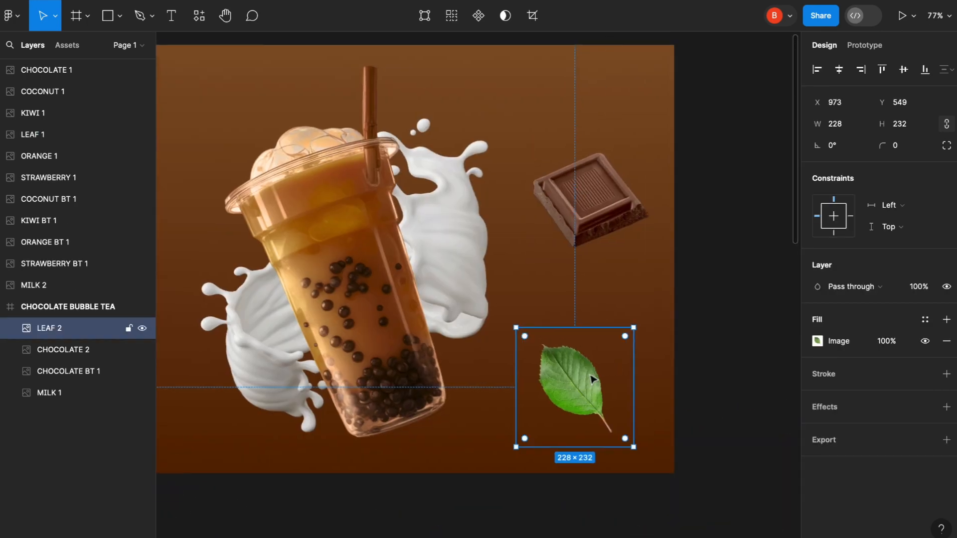
drag(592, 380, 628, 388)
Step: Shrink the chocolate piece to about 158 × 152 on the right milk splash and place a copy below it, about 201 × 196, rotated about 47.6°
drag(605, 202, 494, 178)
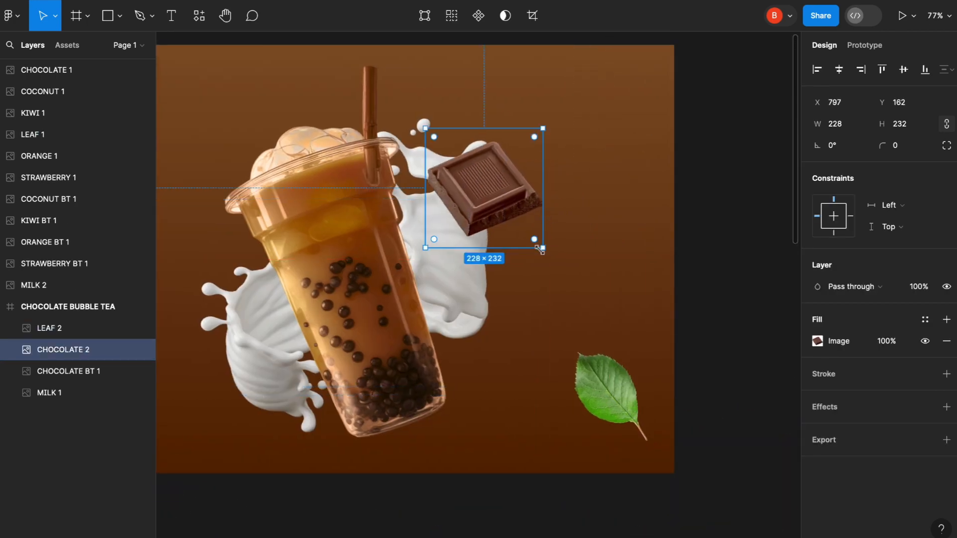
drag(541, 249, 507, 207)
drag(471, 165, 494, 306)
key(ctrl+d)
drag(446, 355, 496, 395)
Step: Duplicate the upper-right chocolate piece onto the lower-left milk splash and shrink the copy to about 117 × 109
scroll(546, 227, down, 2)
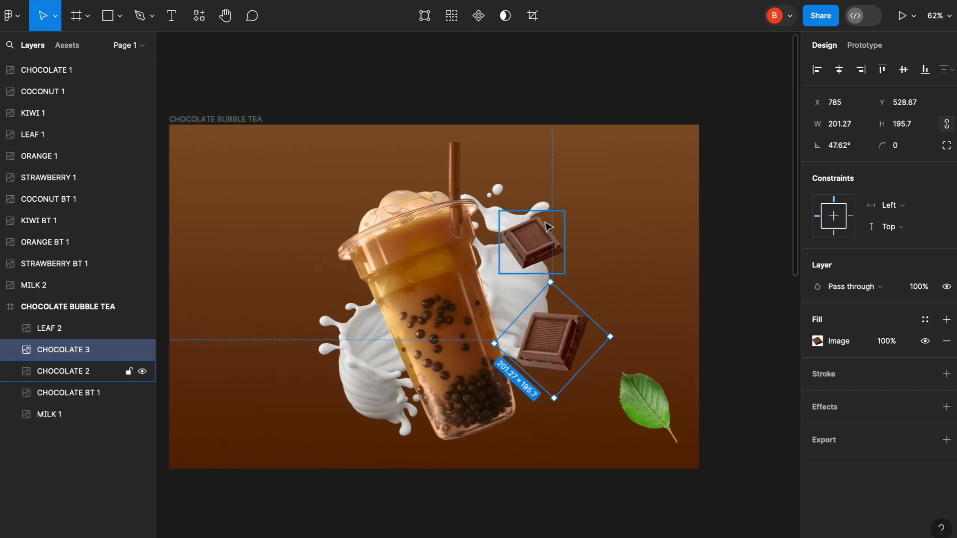
click(547, 227)
key(ctrl+d)
drag(547, 226, 358, 390)
drag(309, 429, 378, 405)
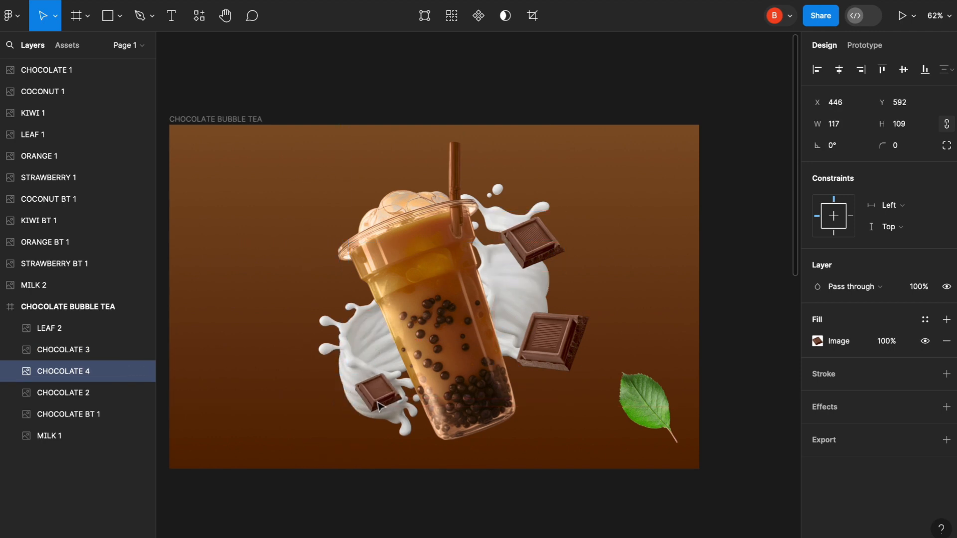
Step: Duplicate the rotated lower-right chocolate piece to the left milk splash, resize the copy to about 157 × 149 and rotate it to about 8°
click(562, 352)
key(ctrl+d)
drag(562, 352, 314, 360)
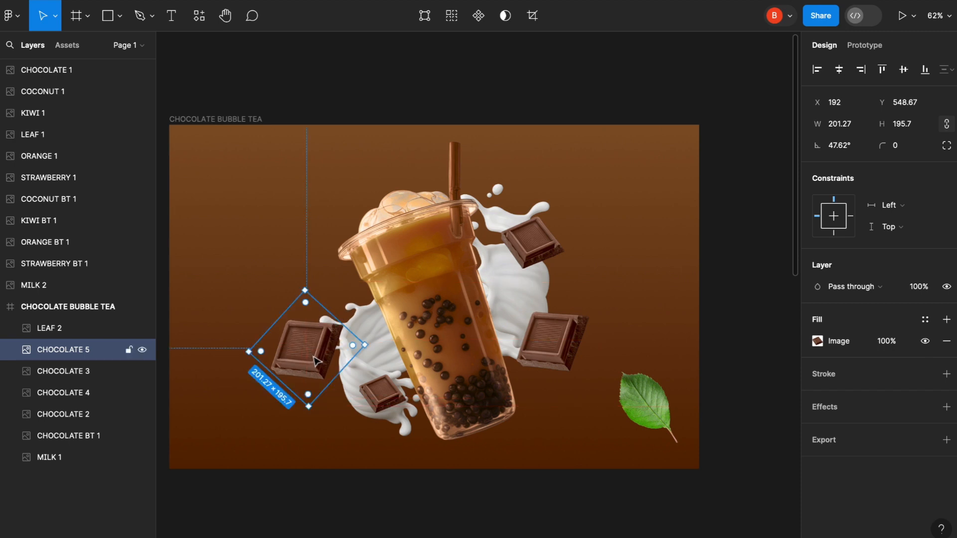
drag(305, 290, 307, 324)
drag(311, 412, 308, 374)
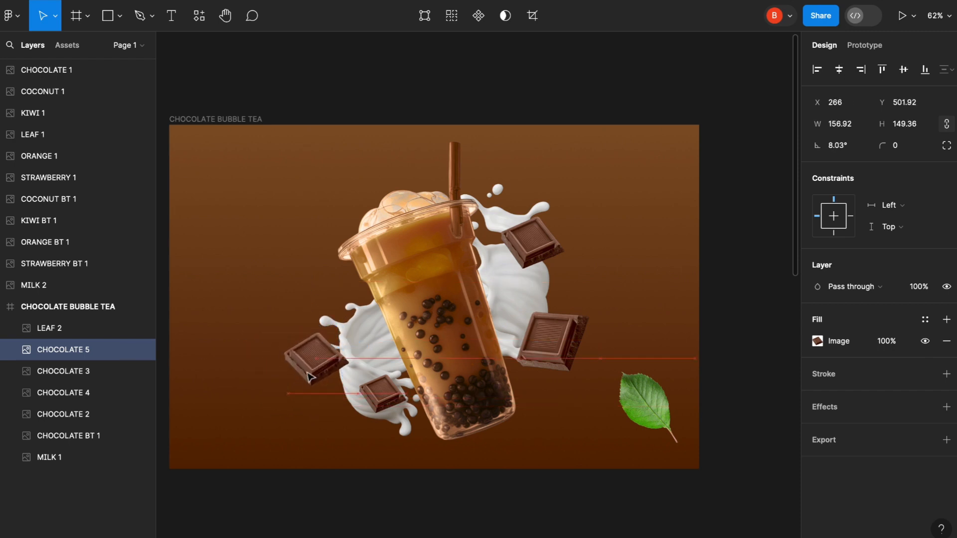
Step: Duplicate the upper-right chocolate piece to the left of the cup's rim and enlarge the copy to about 201 × 188
click(560, 242)
key(ctrl+d)
drag(560, 243, 362, 244)
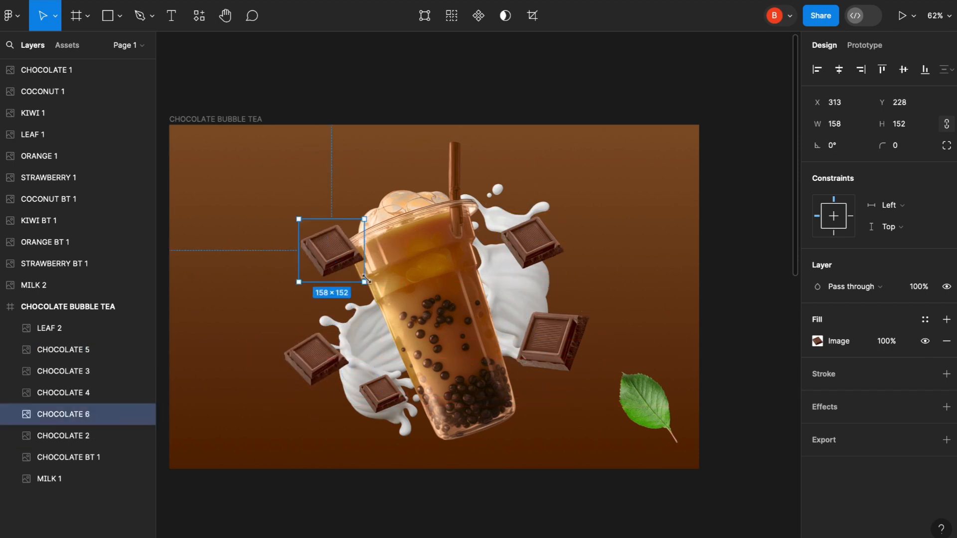
drag(365, 281, 382, 297)
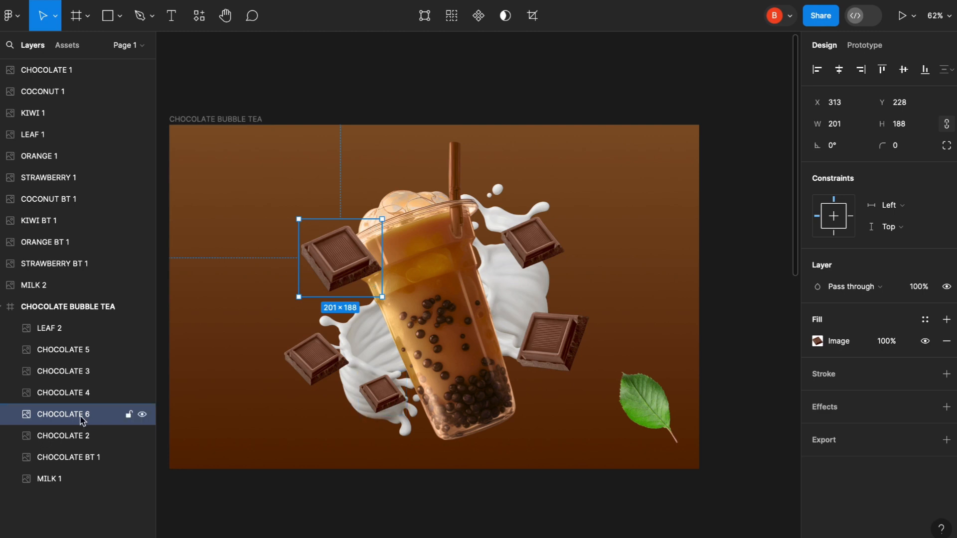
Step: Send the large chocolate piece at the cup's rim behind the cup in the layer order
drag(80, 415, 85, 476)
click(331, 50)
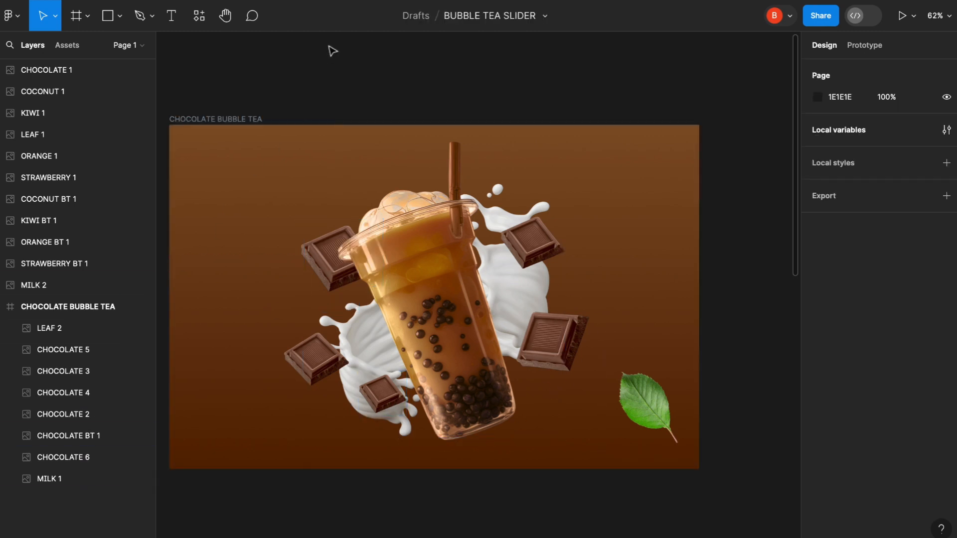
Step: Place the leaf beside the right milk splash, shrink it to about 160 × 168 and rotate it to about -128°
scroll(470, 344, down, 1)
click(618, 451)
drag(657, 418, 618, 289)
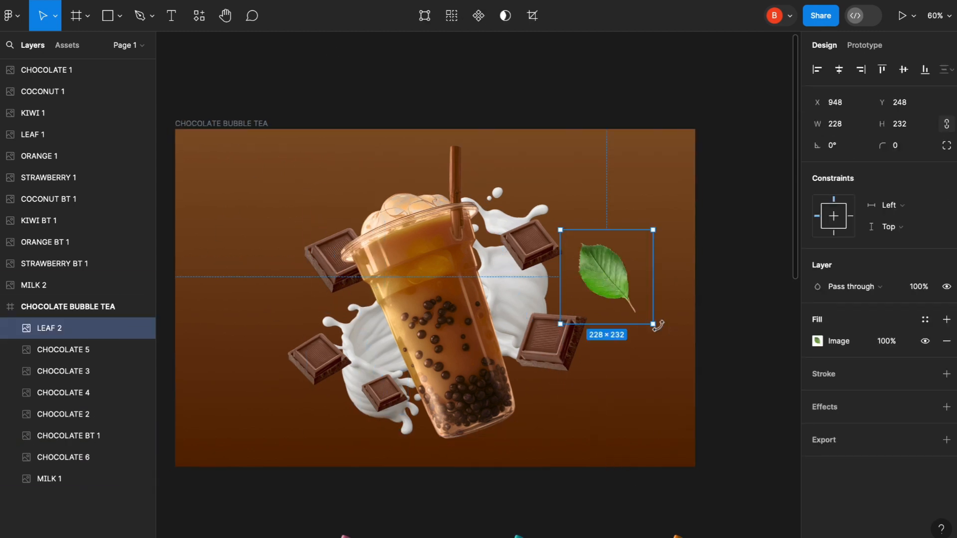
drag(658, 327, 542, 286)
drag(674, 271, 573, 411)
Step: Duplicate the leaf below the lower-right chocolate piece, shrink the copy to about 133 × 143 and rotate it to about 171°
key(ctrl+d)
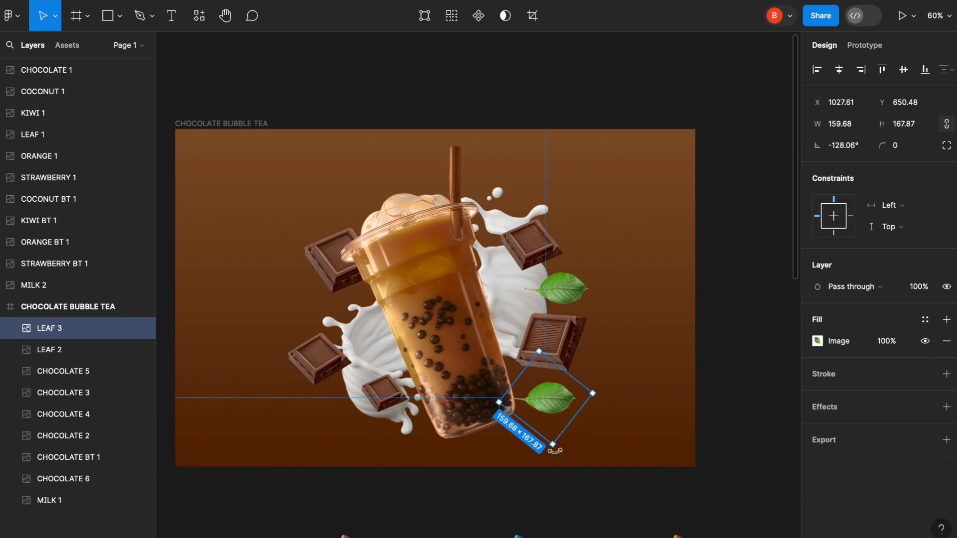
drag(563, 448, 494, 437)
drag(573, 438, 549, 418)
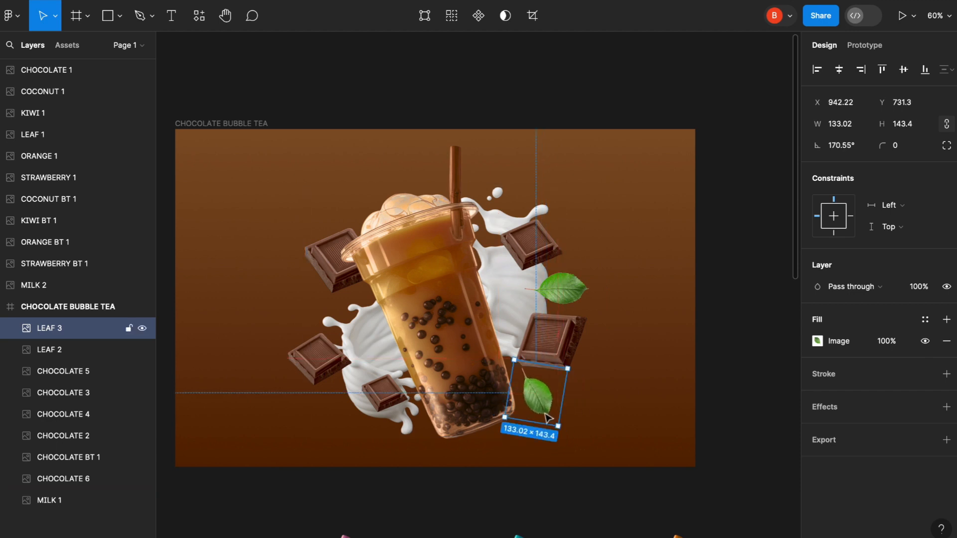
Step: Duplicate the right leaf to the left side of the cup and rotate the copy so its stem points towards the cup
click(568, 287)
drag(601, 281, 315, 301)
key(ctrl+d)
drag(306, 368, 261, 212)
Step: Duplicate the chocolate bubble tea frame so the copy sits beside the original
click(717, 405)
scroll(717, 405, down, 3)
scroll(720, 403, down, 2)
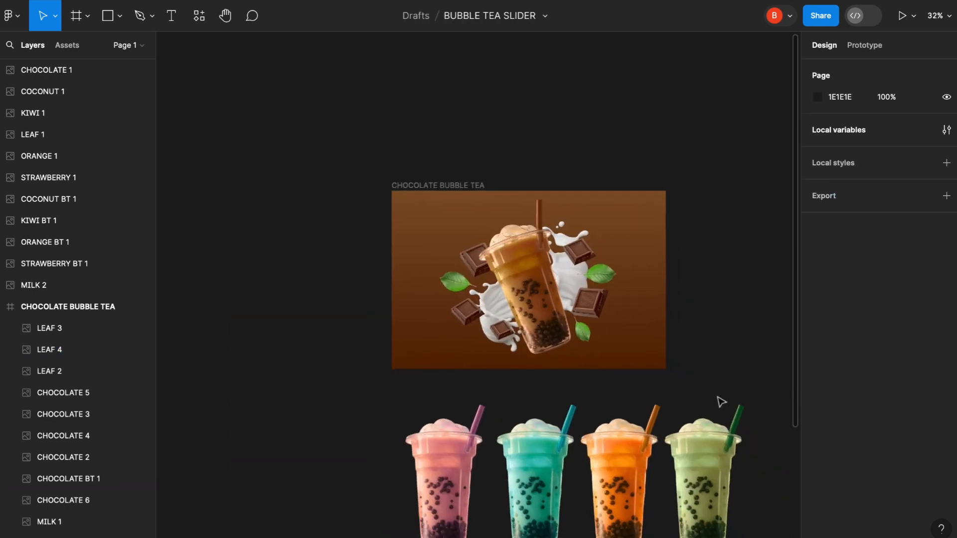
scroll(632, 345, down, 2)
click(487, 225)
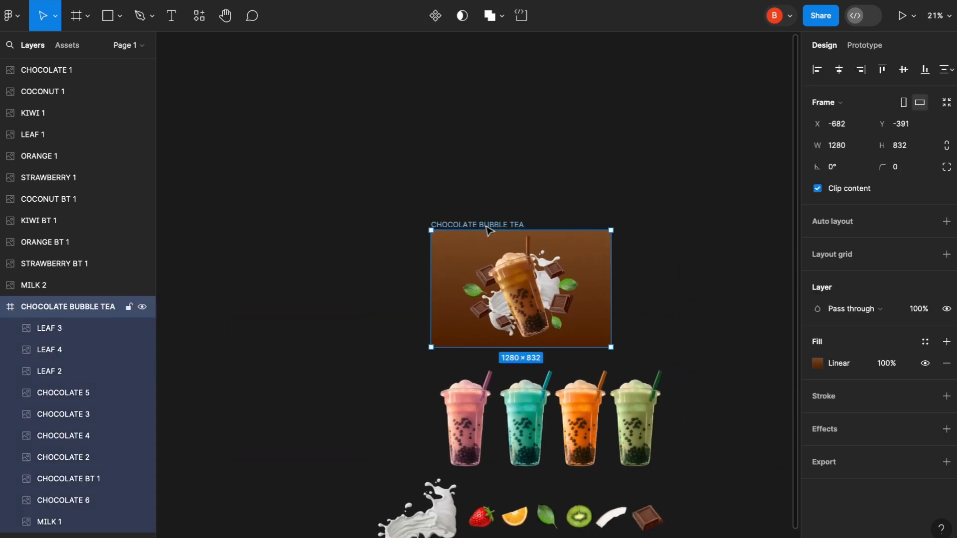
key(ctrl+d)
click(630, 194)
Step: Set the rotation of the cup in the left chocolate frame to 0°
scroll(559, 312, up, 4)
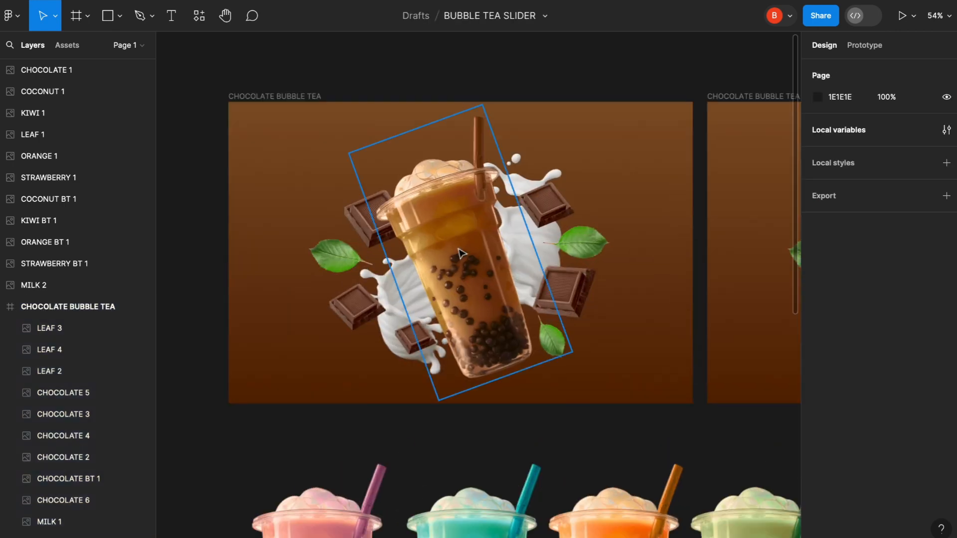
click(524, 294)
text(0)
key(Return)
scroll(598, 217, up, 1)
click(598, 217)
scroll(599, 217, left, 1)
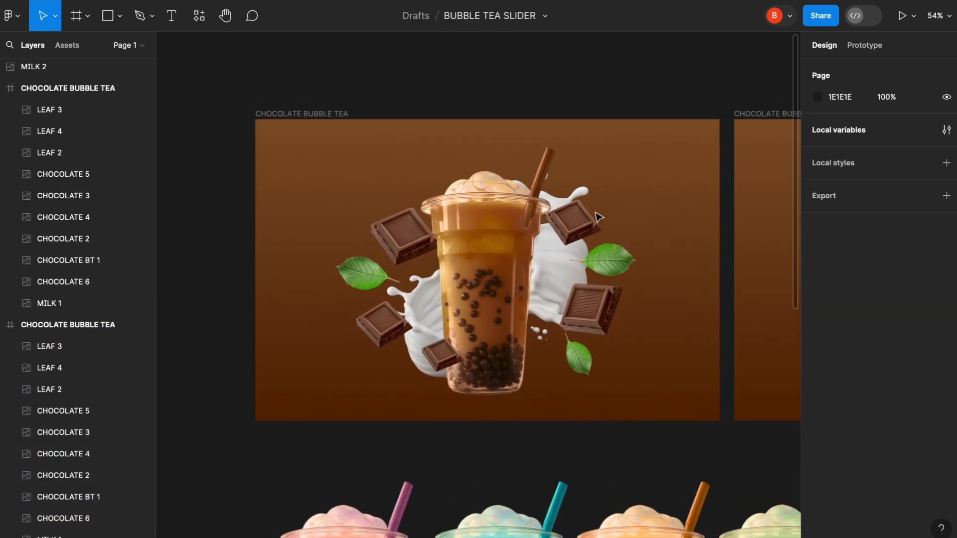
Step: Move the upright cup partly off the left frame's edge to uncover the milk splash
scroll(523, 232, up, 2)
scroll(529, 233, down, 1)
click(529, 233)
drag(530, 234, 254, 206)
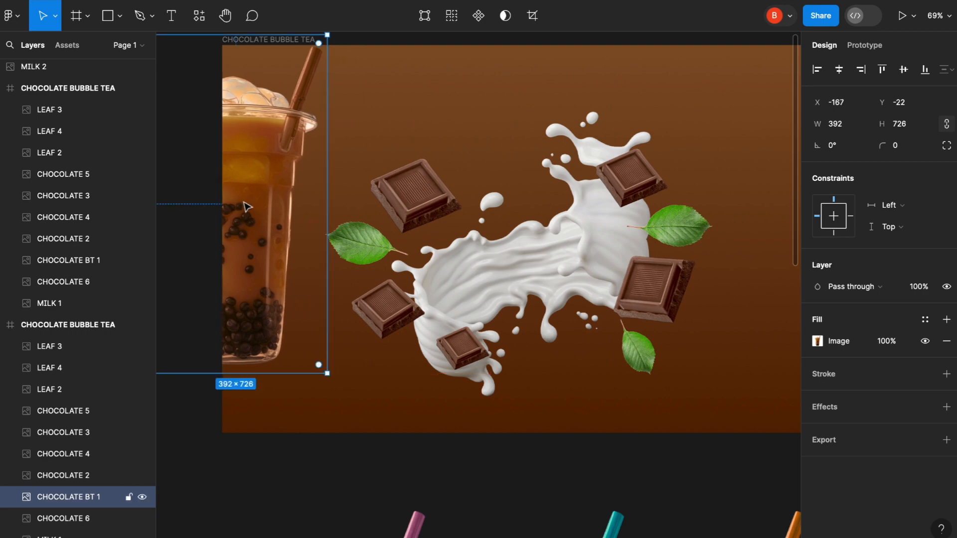
Step: Shrink the upper-left chocolate piece to about 154 × 140, rotate it to about 54° and move it against the milk splash
click(461, 228)
drag(454, 232, 433, 210)
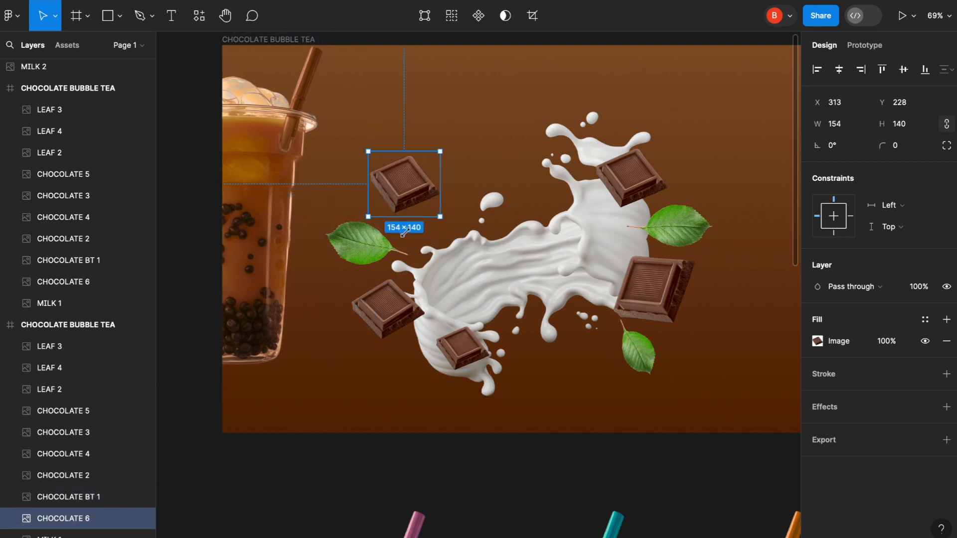
drag(368, 217, 413, 238)
key(ctrl+z)
drag(403, 203, 448, 240)
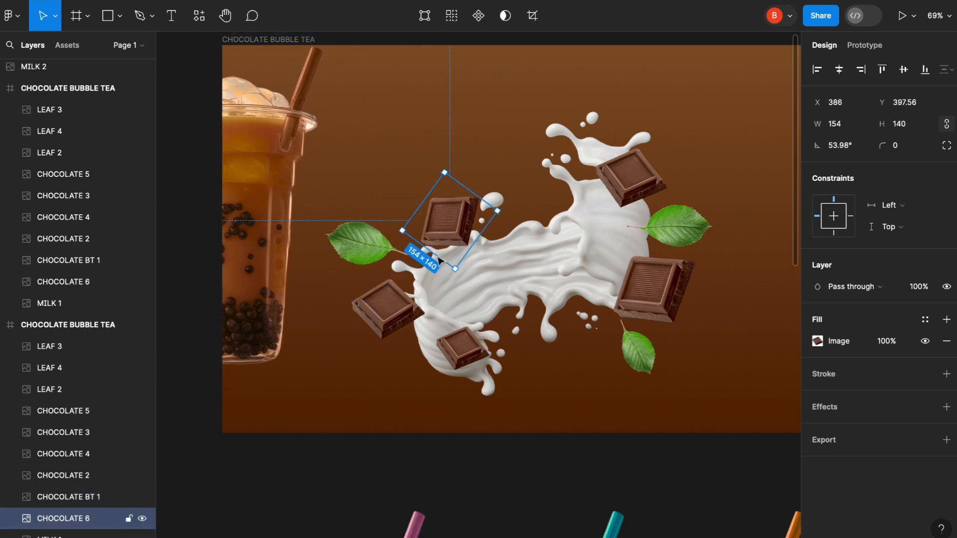
Step: Move the left chocolate piece onto the milk, shrinking it to about 126 × 116 and rotating it, and bring in the left leaf at about 143 × 148
drag(384, 308, 426, 308)
drag(397, 346, 409, 330)
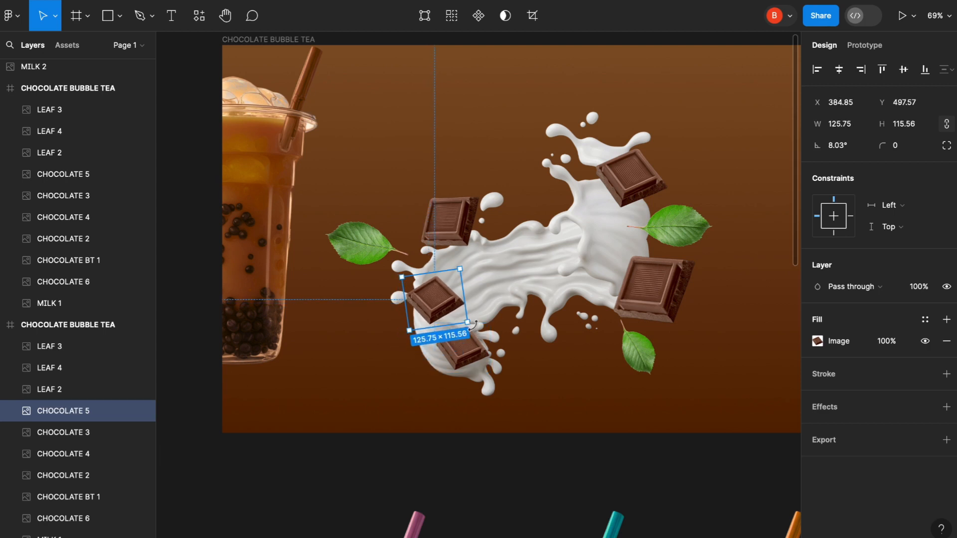
drag(474, 326, 452, 343)
drag(367, 244, 415, 257)
drag(351, 252, 378, 254)
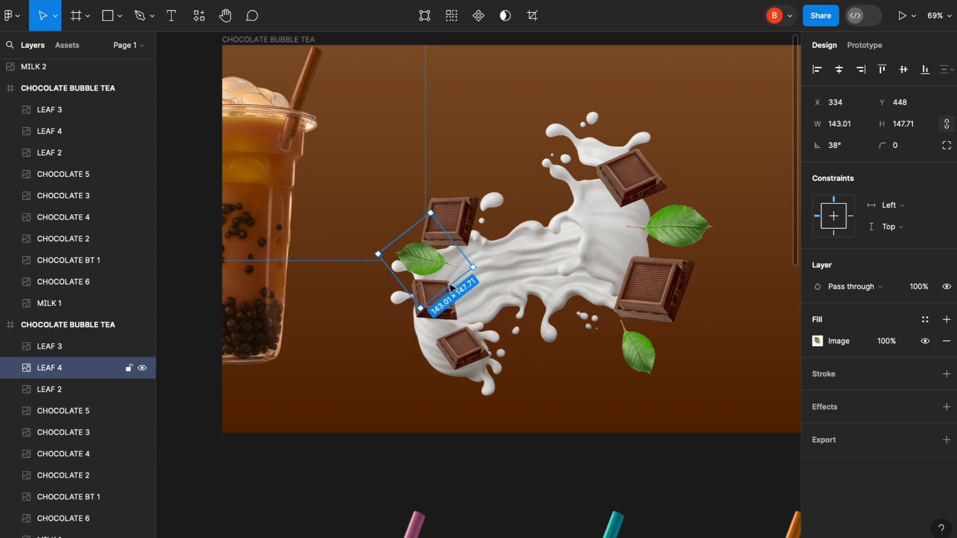
Step: Move the lowest chocolate piece towards the splash's centre, and move the upper-right piece inward, shrinking and rotating it
drag(461, 349, 521, 325)
drag(629, 188, 569, 195)
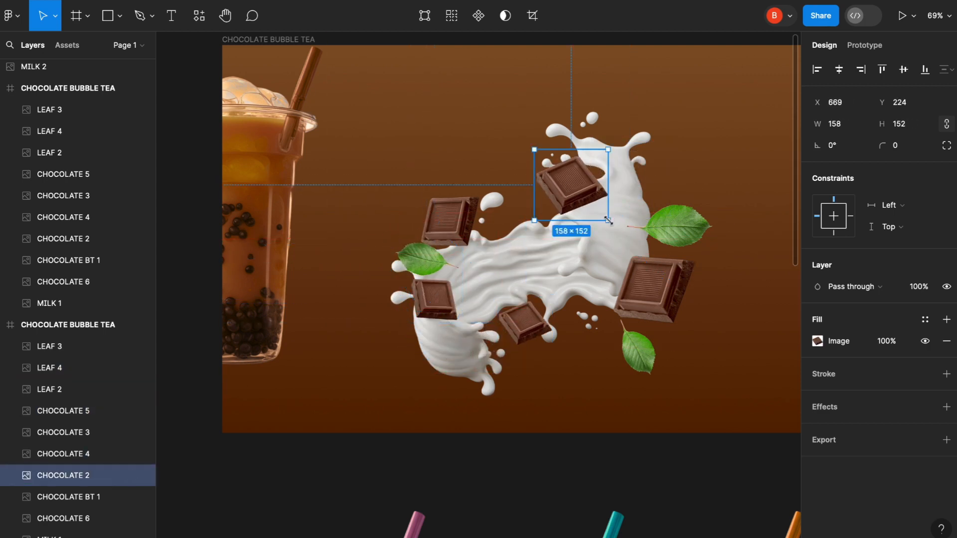
drag(608, 220, 588, 204)
drag(528, 205, 519, 176)
Step: Move the right leaf onto the milk splash, shrink it to about 147 × 131 and rotate it to about -167°
drag(664, 272, 605, 271)
drag(678, 216, 642, 216)
drag(603, 276, 568, 273)
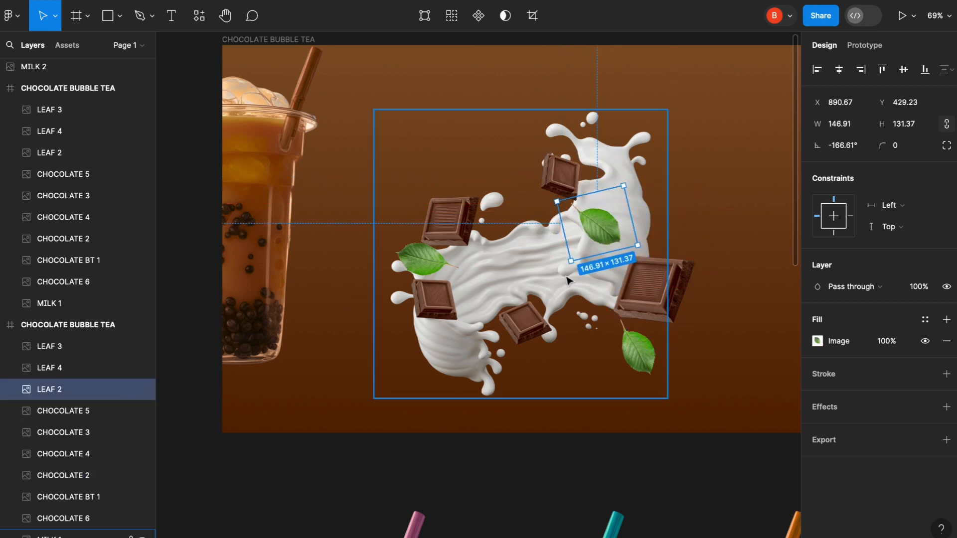
Step: Move the lower-right leaf inward and rotate it, and shrink the right chocolate piece closer to the milk splash
drag(639, 356, 589, 331)
drag(615, 368, 636, 339)
drag(658, 302, 640, 292)
drag(637, 229, 639, 264)
Step: Rotate the milk splash to 30°, shrink it to about 514 × 481 and position it behind the chocolate pieces and leaves
click(664, 276)
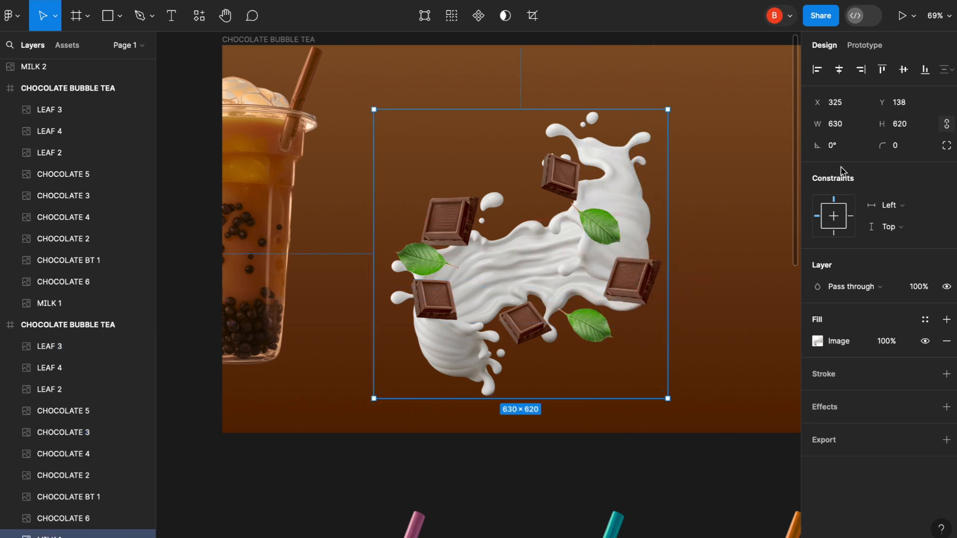
click(814, 145)
text(30)
key(Return)
drag(575, 57, 562, 139)
drag(503, 388, 504, 355)
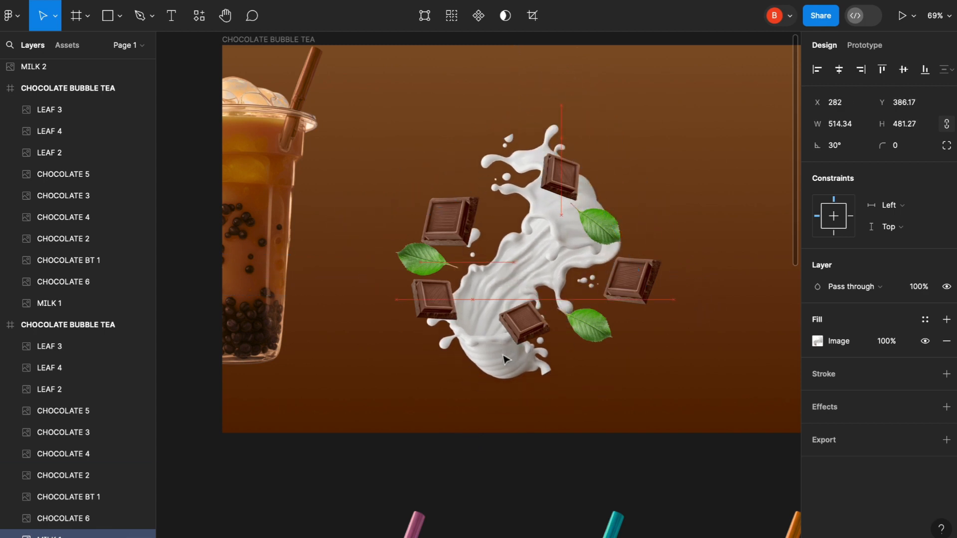
Step: Shrink the milk splash, chocolate pieces and leaves together into a tiny cluster at the centre of the left frame
scroll(505, 359, down, 5)
drag(439, 219, 616, 395)
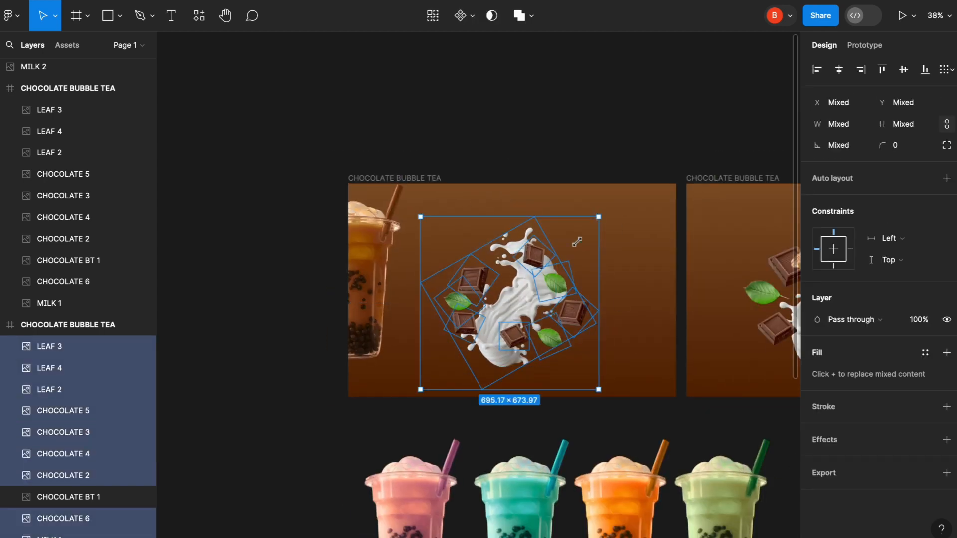
drag(599, 216, 497, 318)
drag(472, 364, 526, 301)
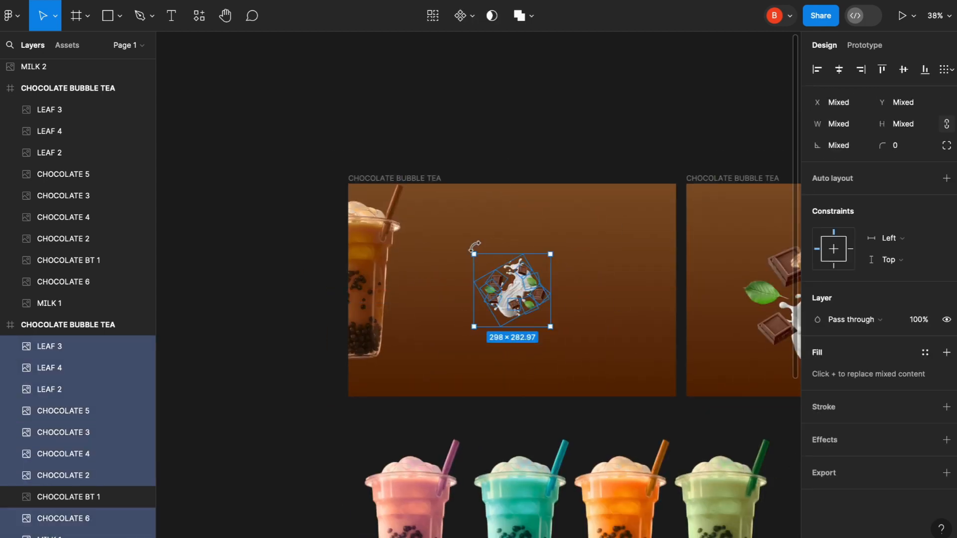
drag(549, 256, 512, 294)
click(558, 130)
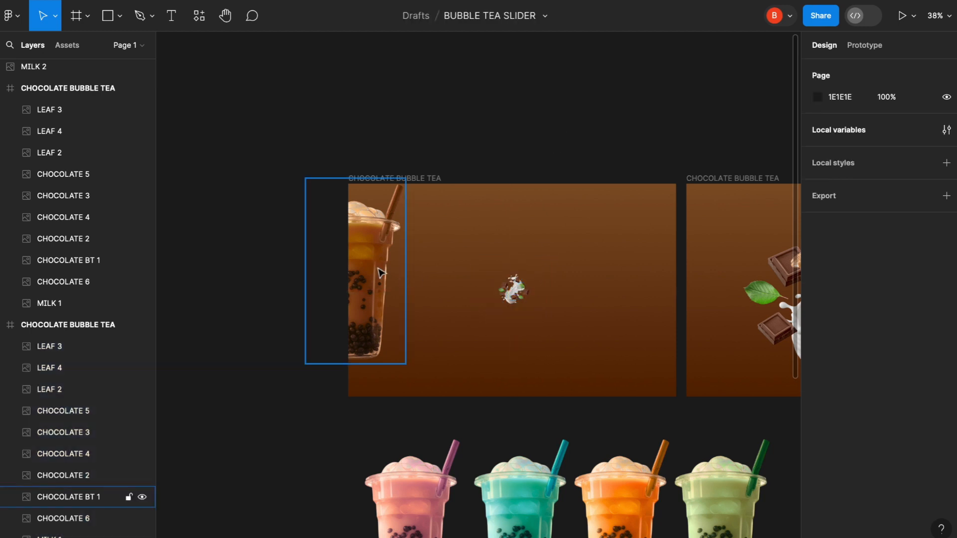
Step: Move the upright cup back to the frame's centre over the cluster and bring it to the front of the layer order
drag(379, 272, 541, 288)
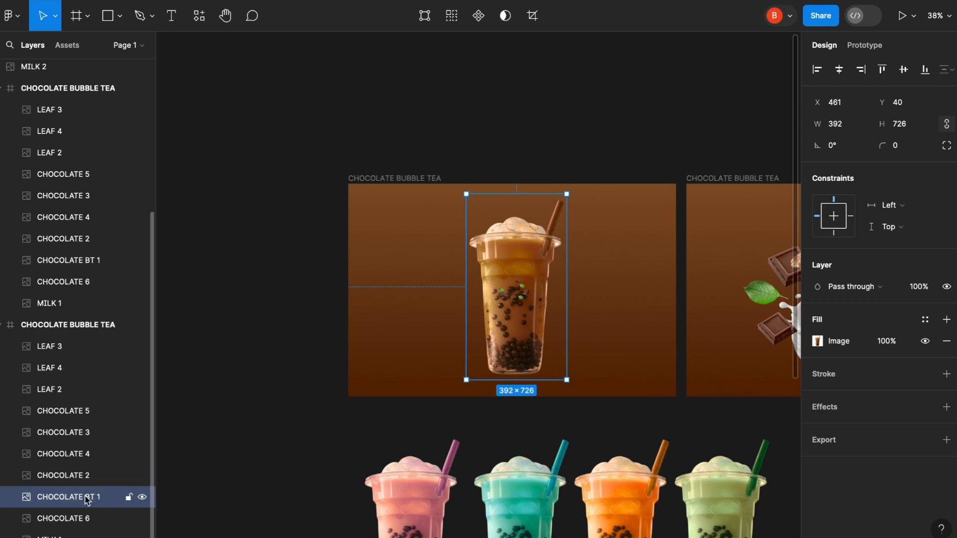
drag(103, 496, 86, 341)
drag(505, 310, 505, 305)
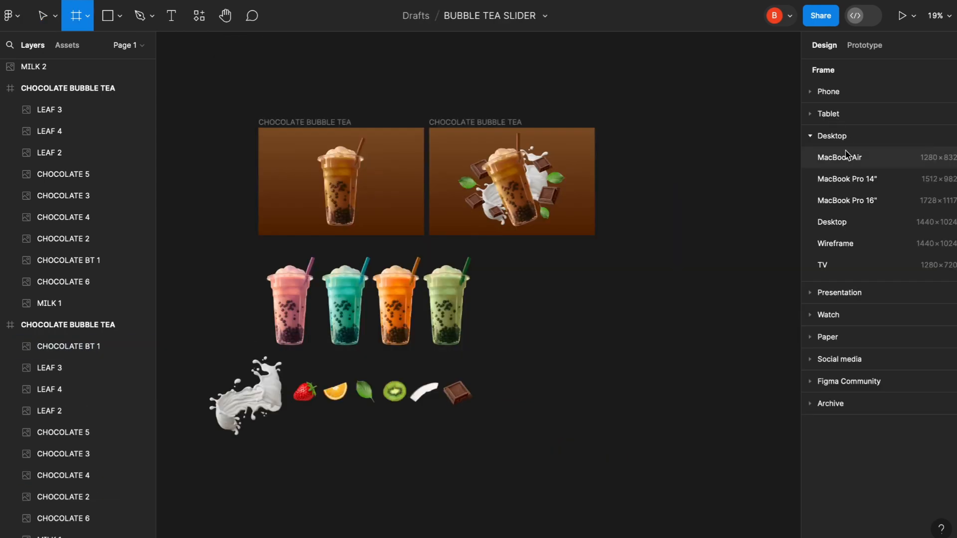
Step: Add a 1280 × 832 MacBook Air frame, move both chocolate frames up and place the new frame directly below the left one
click(846, 157)
mouse_move(517, 233)
mouse_down()
mouse_move(656, 226)
mouse_move(611, 257)
mouse_move(605, 289)
mouse_up()
scroll(604, 288, down, 3)
mouse_move(318, 116)
mouse_down()
mouse_move(642, 235)
mouse_move(648, 273)
mouse_move(645, 239)
mouse_move(589, 105)
mouse_up()
click(626, 262)
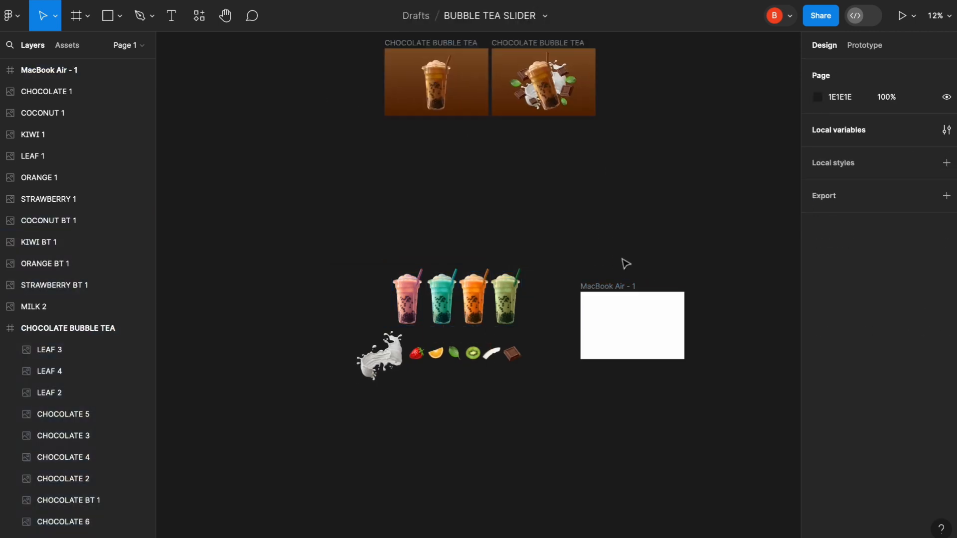
drag(624, 287, 428, 128)
scroll(428, 131, up, 2)
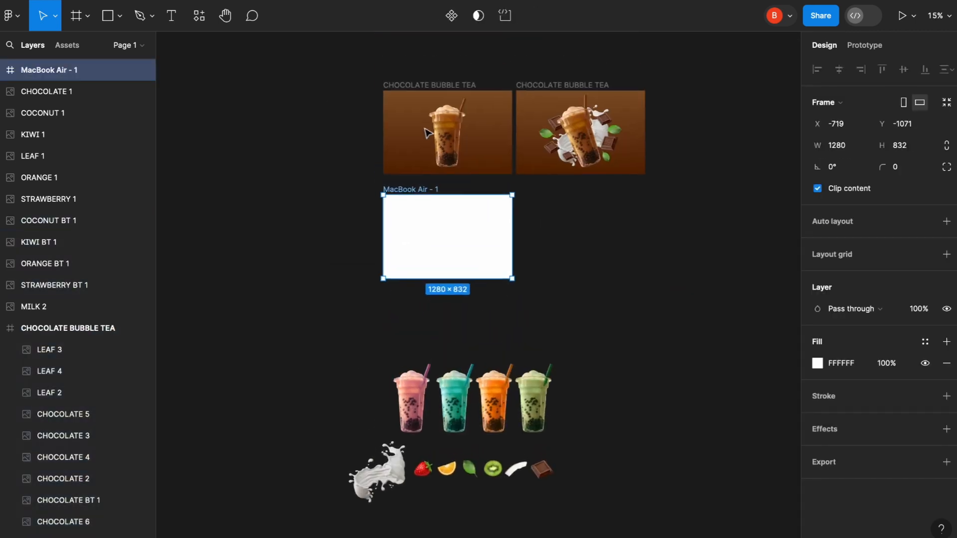
Step: Rename the new white frame as STRAWBERRY BUBBLE TEA
double_click(411, 190)
text(STR)
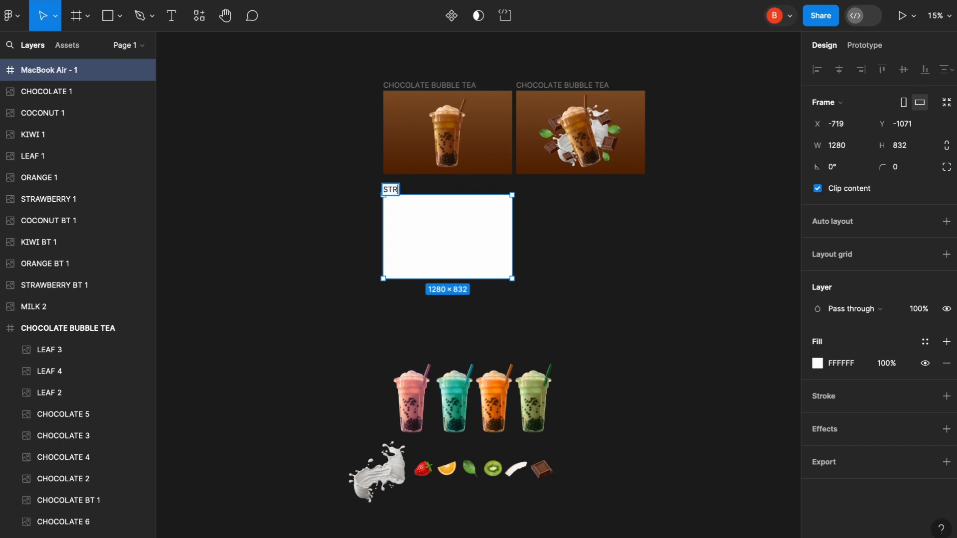
text(AWBERRY)
click(519, 254)
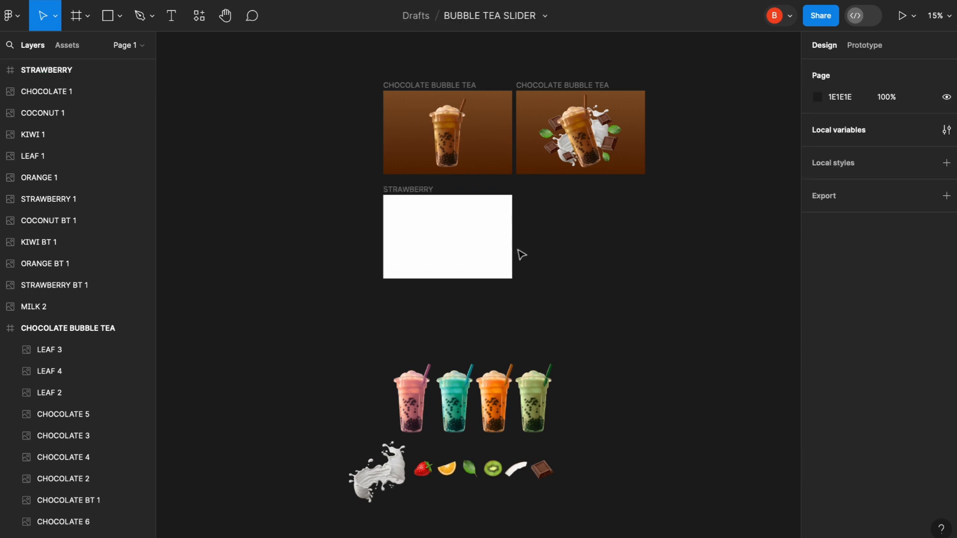
click(427, 192)
double_click(432, 190)
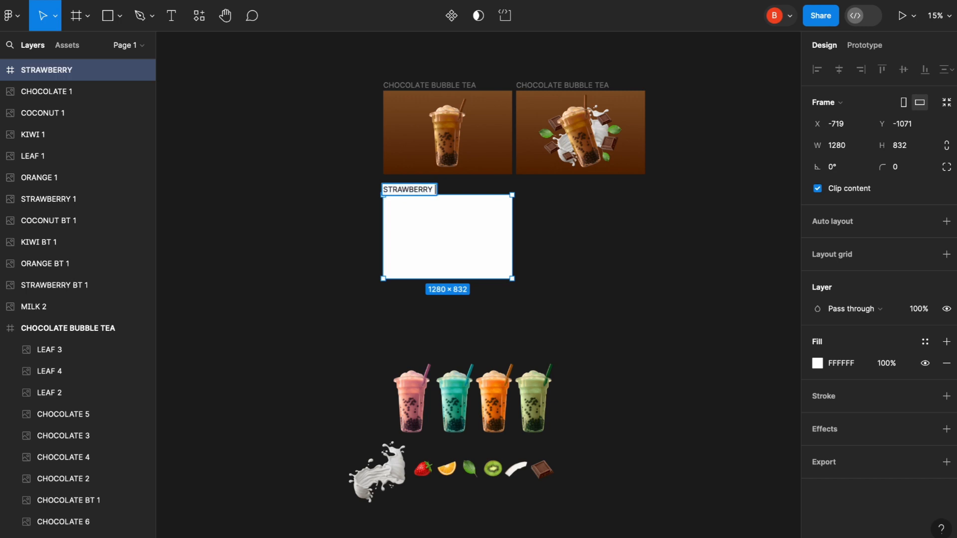
click(549, 249)
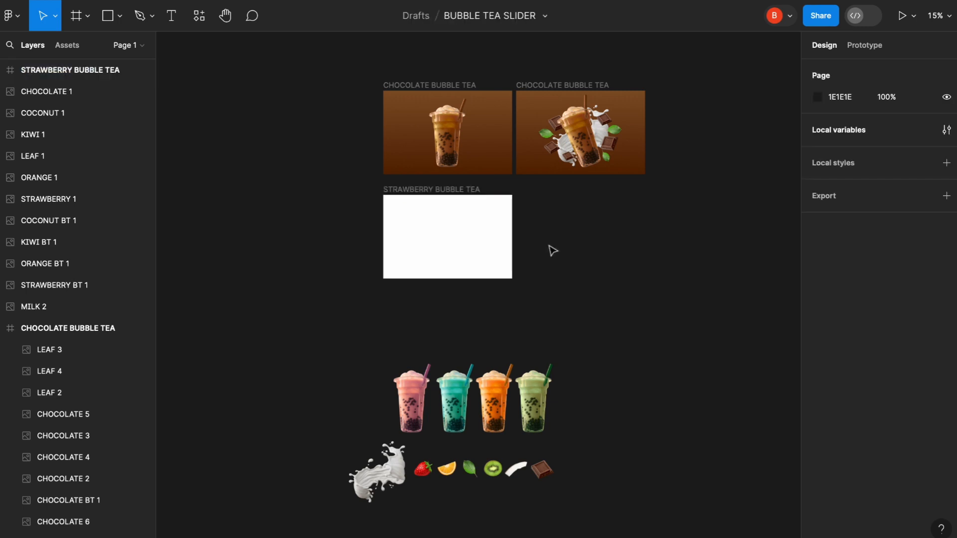
Step: Fill the strawberry frame with a linear gradient from the local pink F9AE9D to the darker pink B25E6D
click(451, 190)
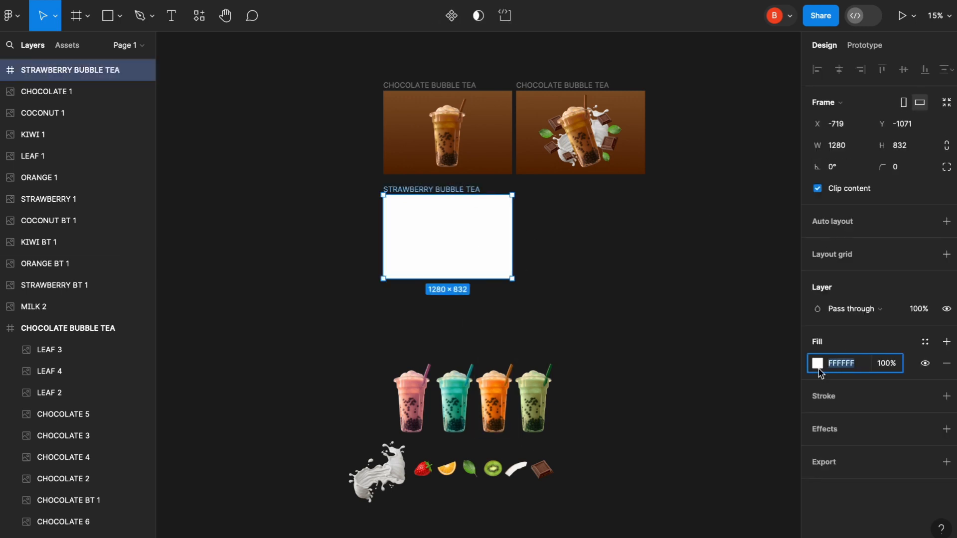
click(818, 363)
click(676, 198)
click(655, 174)
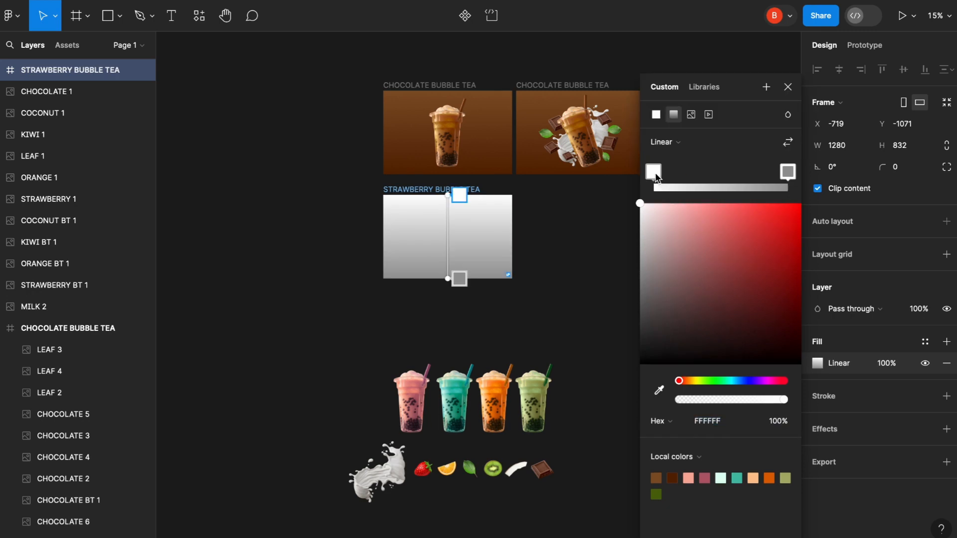
click(690, 478)
click(788, 172)
click(705, 479)
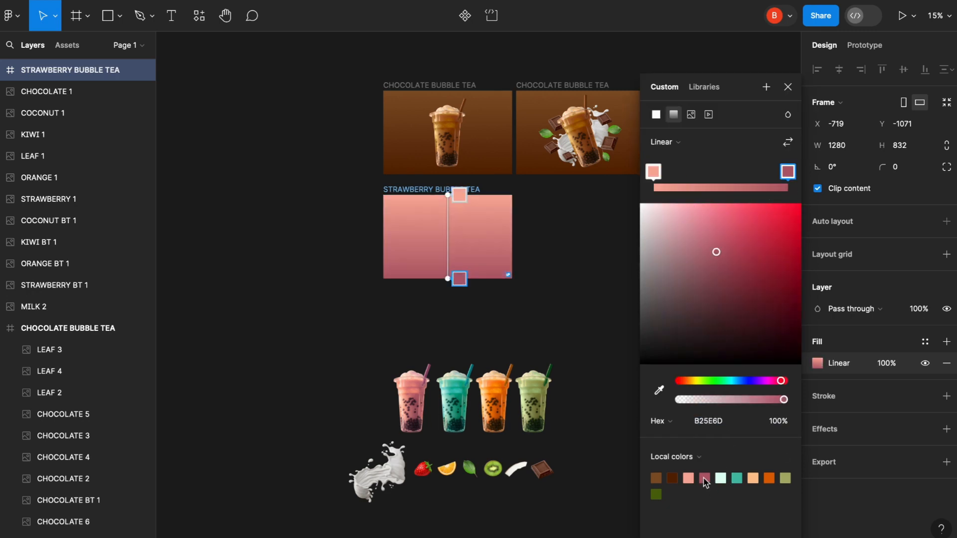
click(788, 88)
click(648, 319)
Step: Move the loose cups, milk splash and ingredient images to the left of the frames
scroll(620, 351, down, 3)
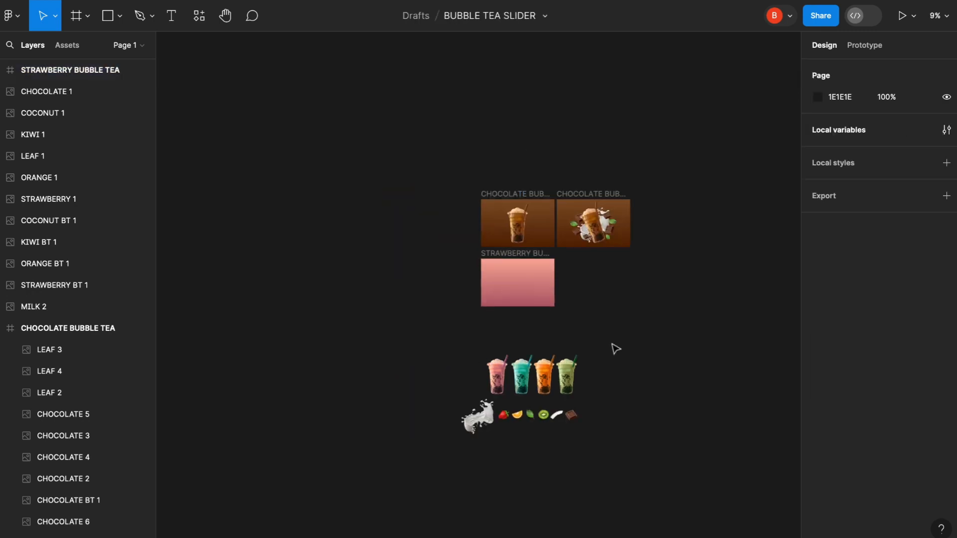
drag(413, 357, 627, 463)
drag(559, 381, 425, 285)
click(590, 384)
Step: Duplicate the strawberry bubble tea frame three times, stacking the copies in a column below it
alt+drag(530, 257, 517, 447)
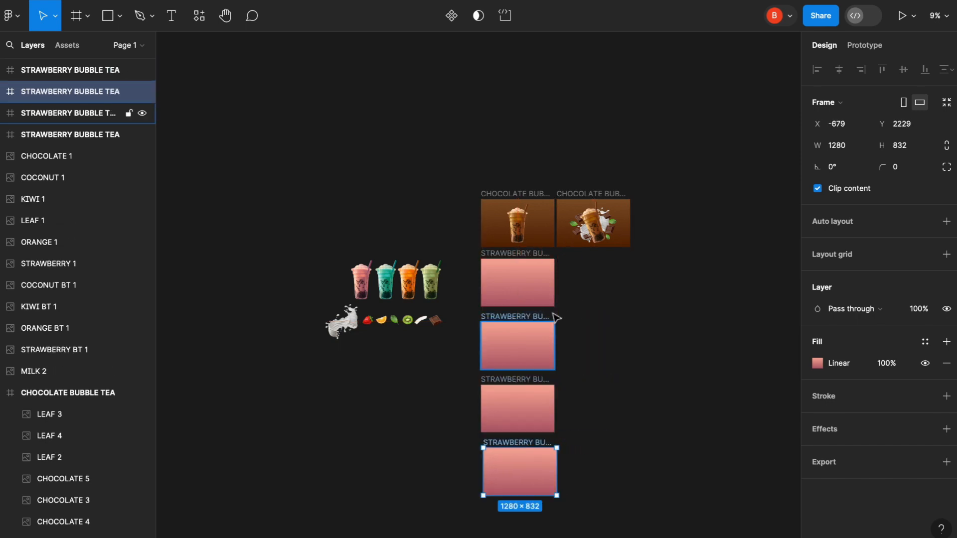
click(623, 453)
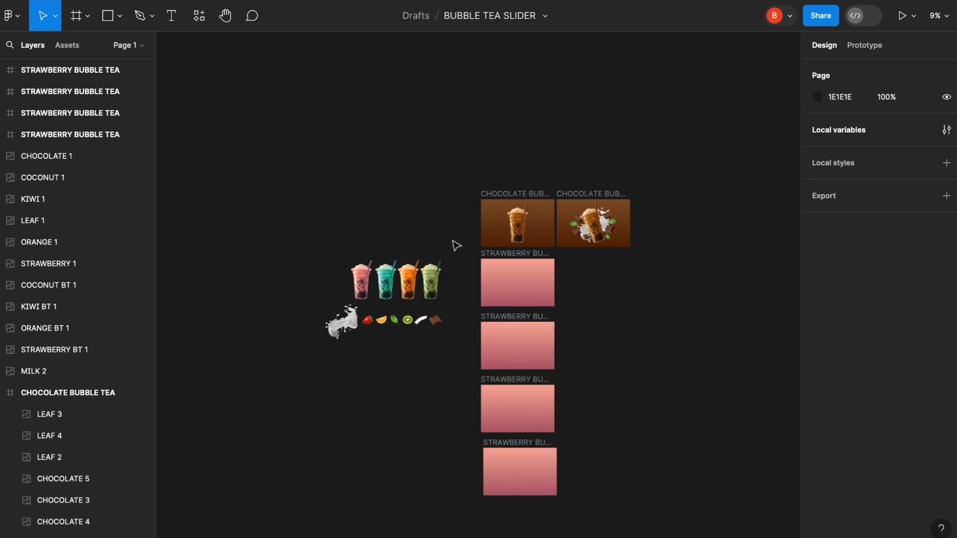
Step: Recolour the second strawberry frame's gradient from the local mint E0FFF2 to the local teal
click(518, 344)
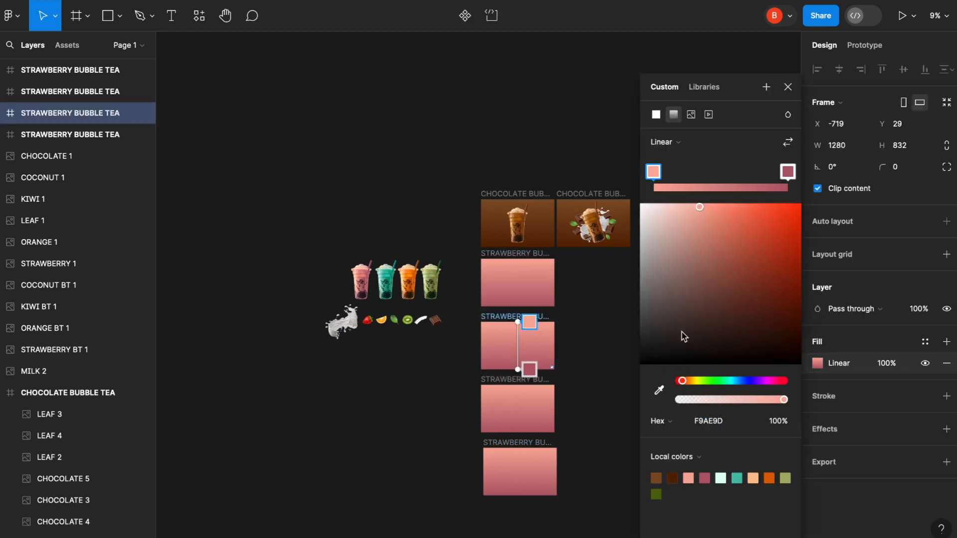
click(720, 478)
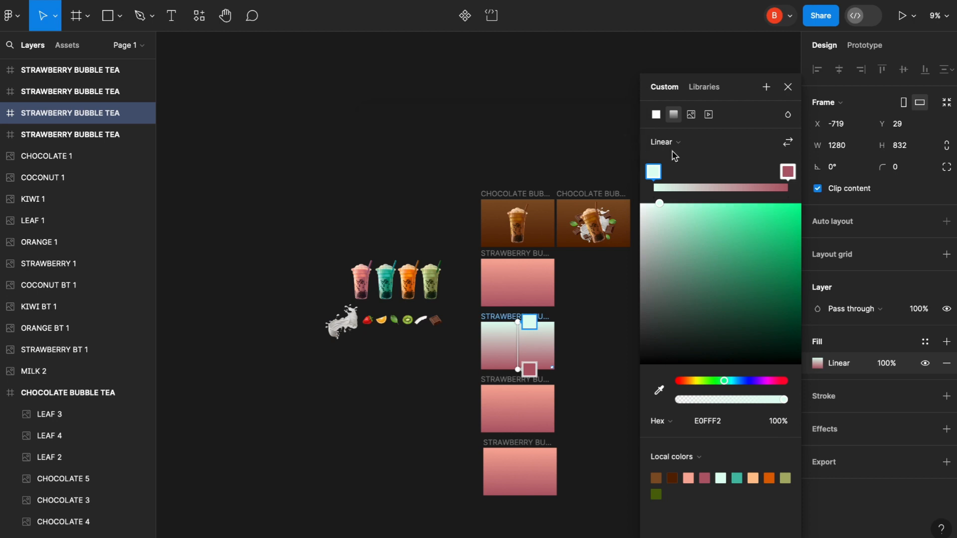
click(787, 173)
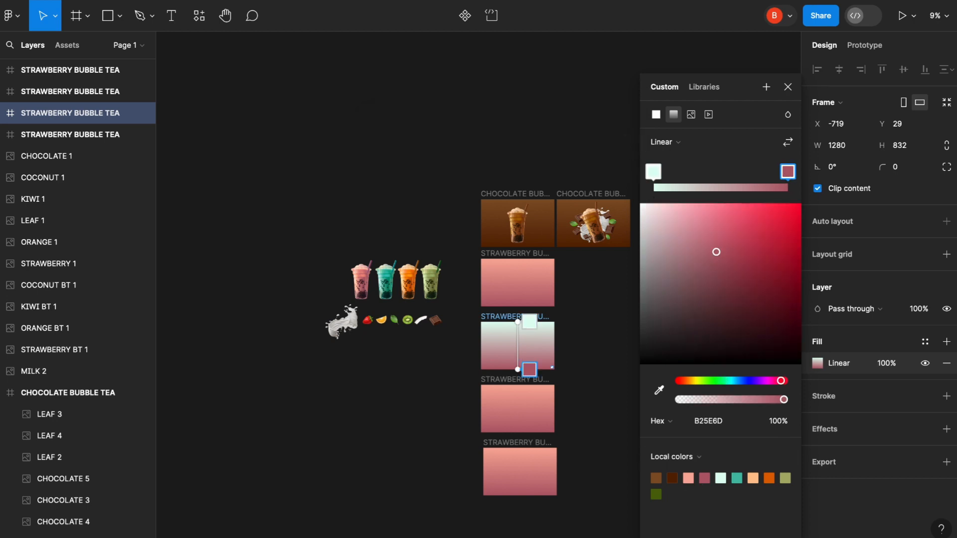
click(736, 479)
click(788, 87)
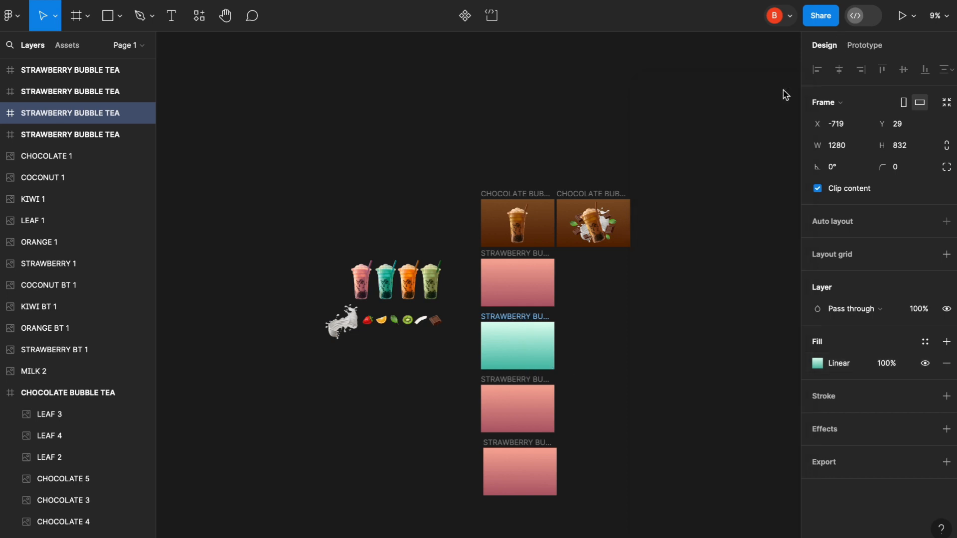
Step: Recolour the third strawberry frame's gradient from the local light orange to the dark orange DC6404
click(621, 327)
scroll(621, 327, down, 2)
click(538, 365)
click(818, 363)
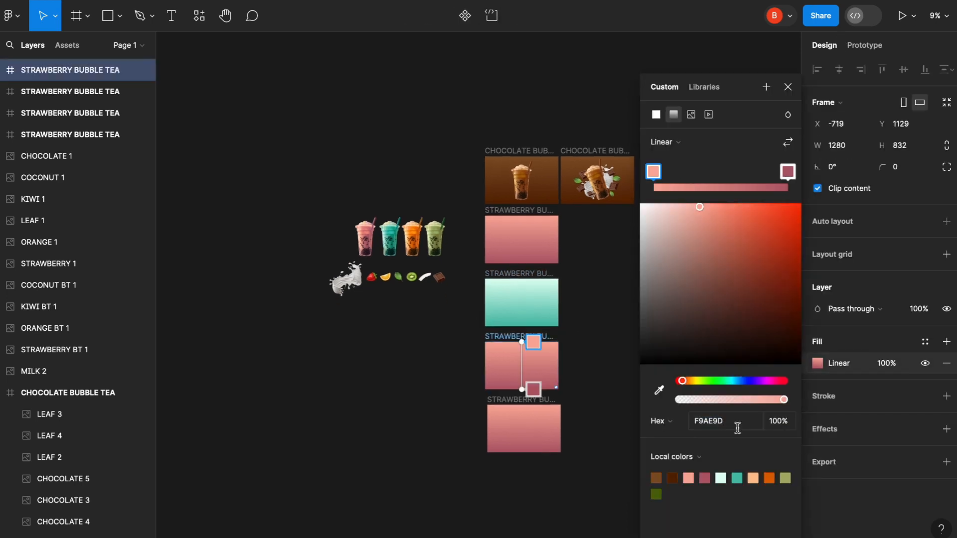
click(753, 478)
click(787, 172)
click(769, 479)
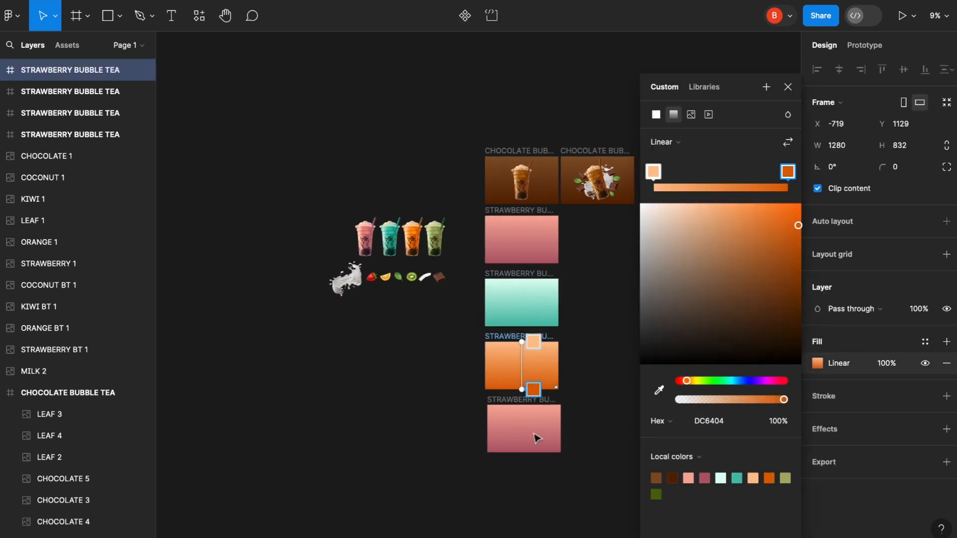
click(788, 87)
Step: Recolour the lowest strawberry frame's gradient from the local olive green to the local dark green
click(521, 420)
click(818, 363)
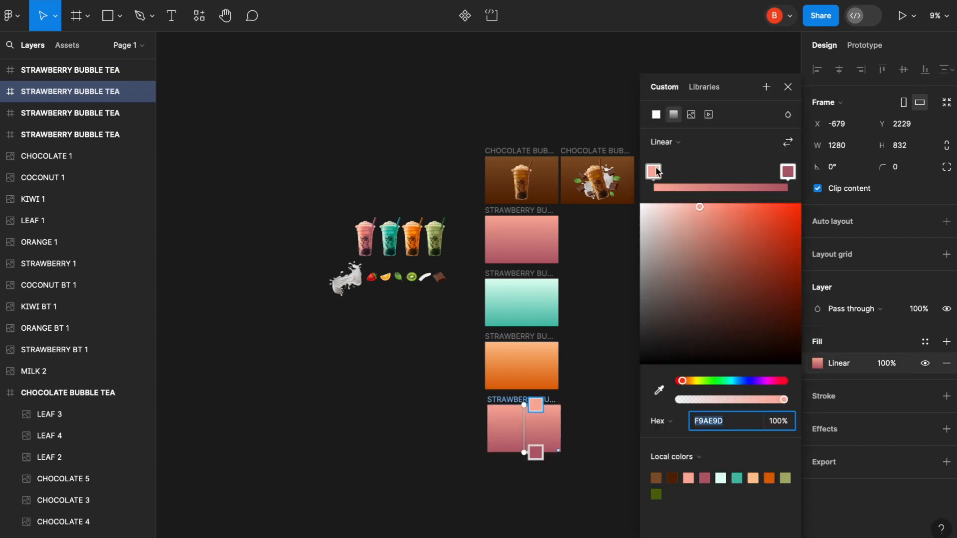
click(785, 479)
click(788, 172)
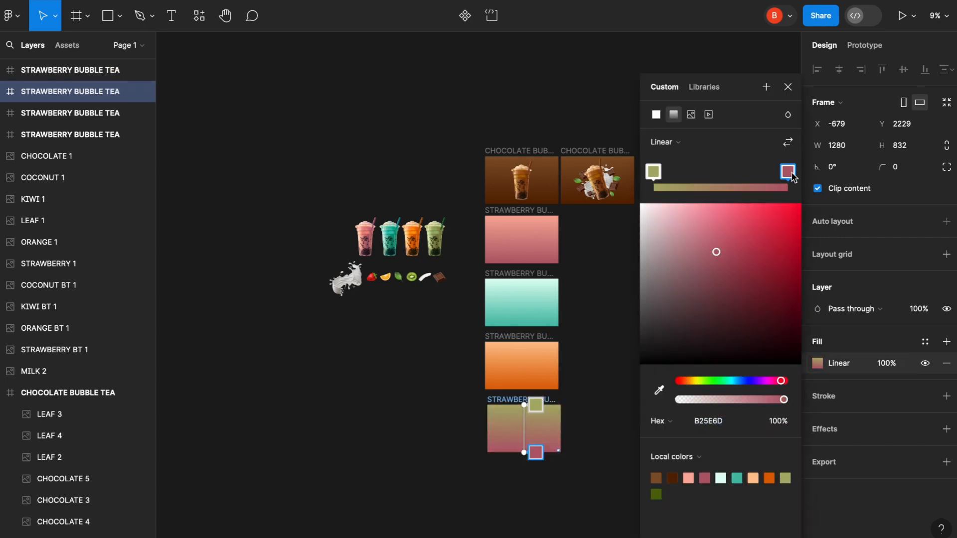
click(656, 496)
click(788, 87)
click(742, 134)
Step: Centre the strawberry, coconut, orange and kiwi cups in the pink, teal, orange and green frames respectively
scroll(554, 323, up, 5)
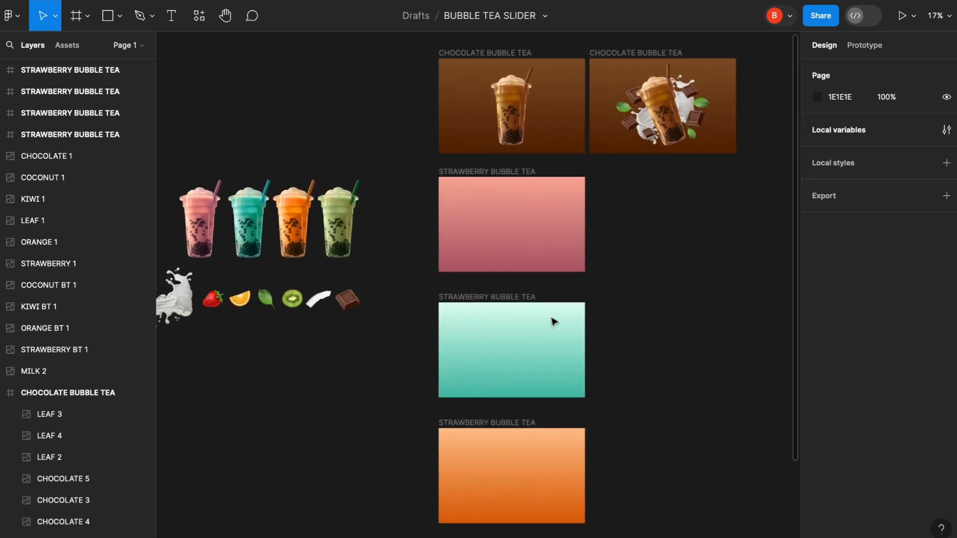
scroll(554, 322, up, 3)
scroll(555, 323, left, 2)
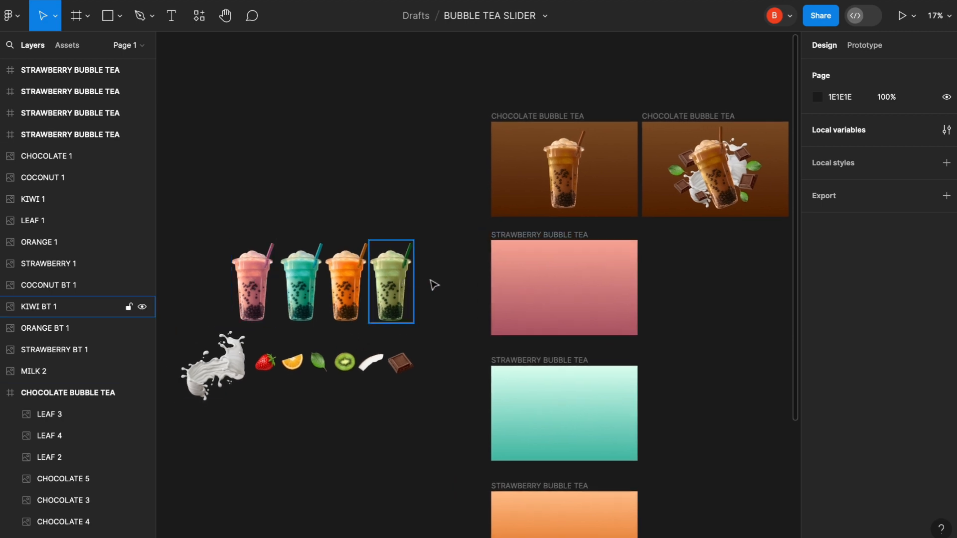
drag(257, 281, 573, 281)
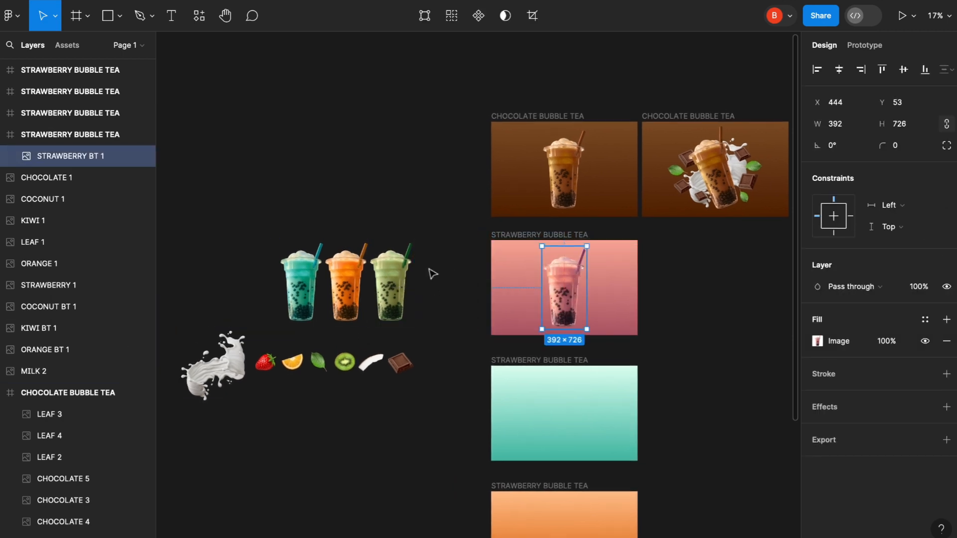
drag(300, 286, 570, 425)
drag(345, 282, 569, 362)
drag(391, 117, 561, 494)
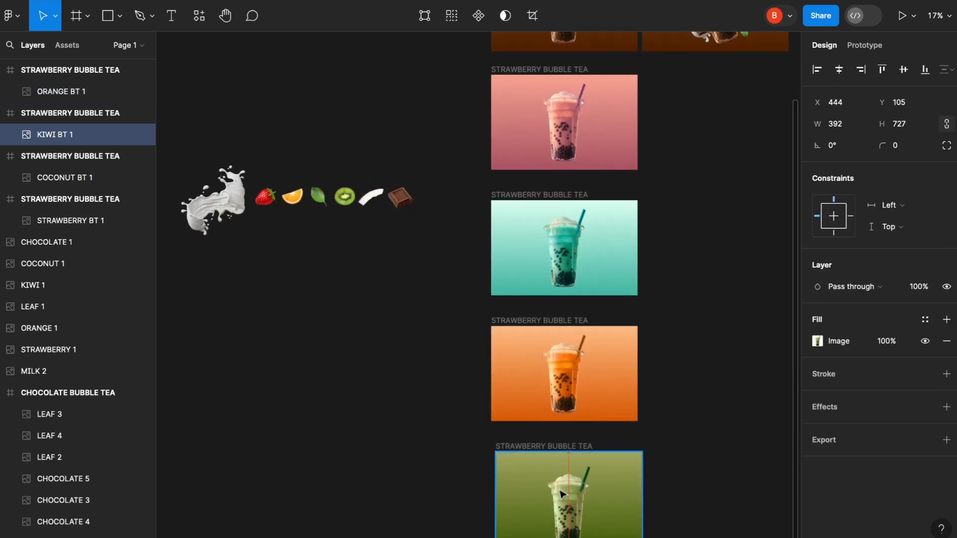
Step: Duplicate the milk splash three times and centre one copy behind the cup in the pink frame
click(445, 464)
scroll(386, 436, up, 2)
scroll(386, 436, left, 1)
click(254, 327)
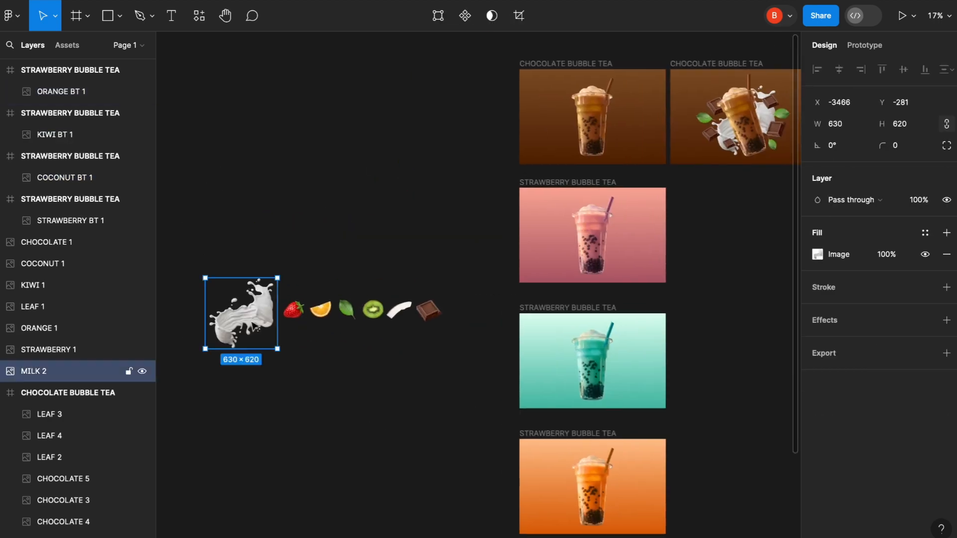
key(ctrl+d)
key(ctrl+d)
key(ctrl+d)
drag(255, 326, 597, 242)
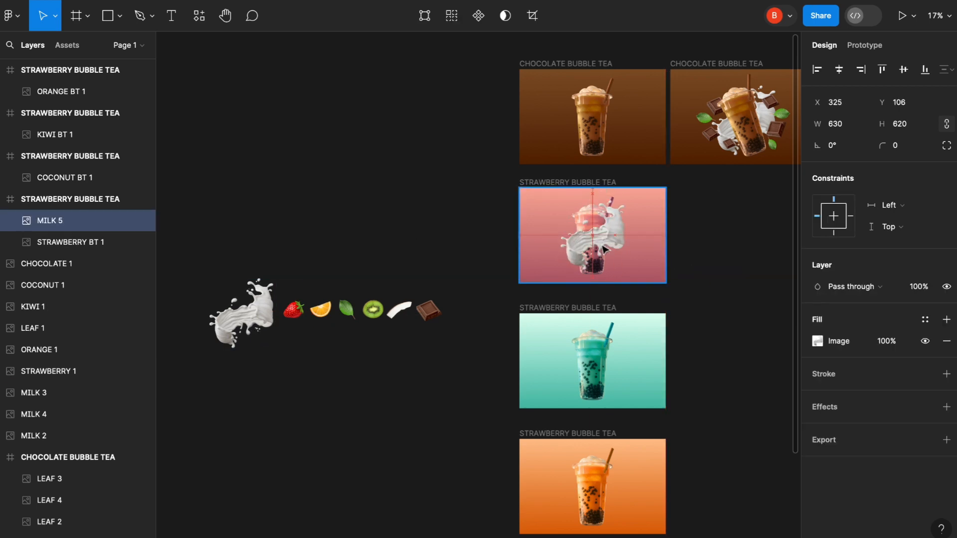
drag(78, 248, 79, 215)
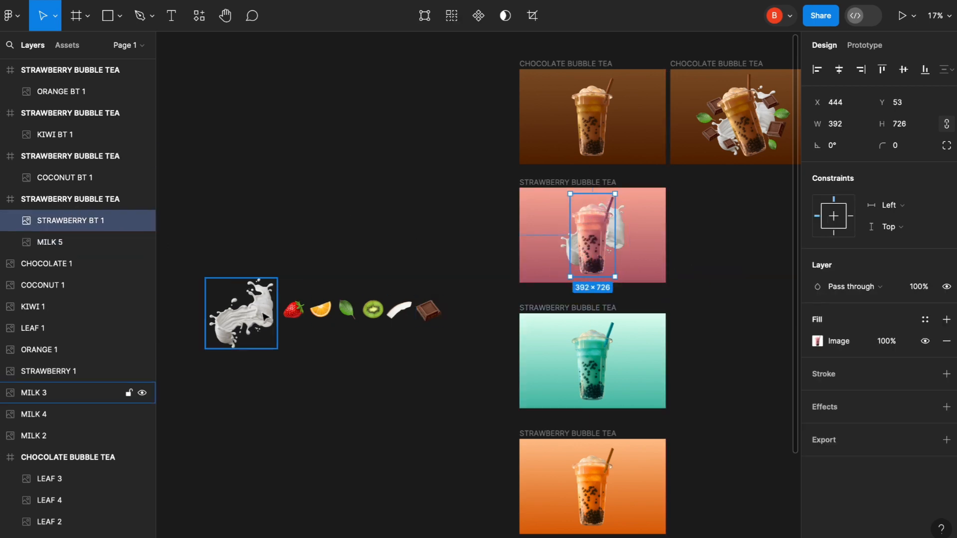
Step: Centre a milk splash in the teal and orange frames, layering each one behind its cup
drag(264, 316, 596, 369)
drag(77, 200, 76, 169)
scroll(600, 432, down, 3)
drag(237, 205, 582, 375)
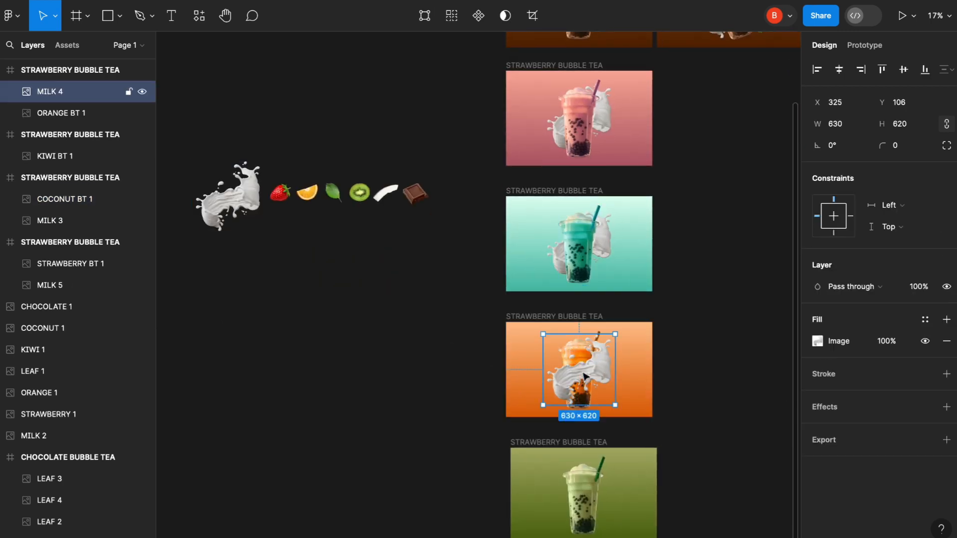
drag(75, 113, 75, 92)
Step: Centre the last milk splash in the green frame and layer it behind the kiwi cup
scroll(233, 61, down, 3)
drag(233, 61, 562, 358)
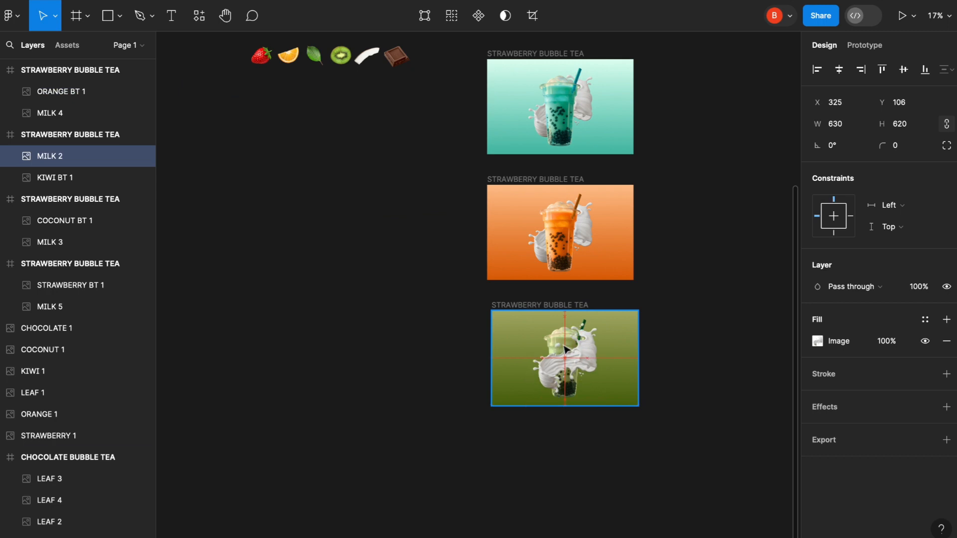
click(49, 112)
drag(50, 113, 65, 125)
click(558, 371)
drag(65, 177, 62, 150)
click(359, 199)
Step: Rotate the strawberry cup by 20 degrees
scroll(537, 210, up, 3)
click(542, 122)
click(844, 150)
text(2)
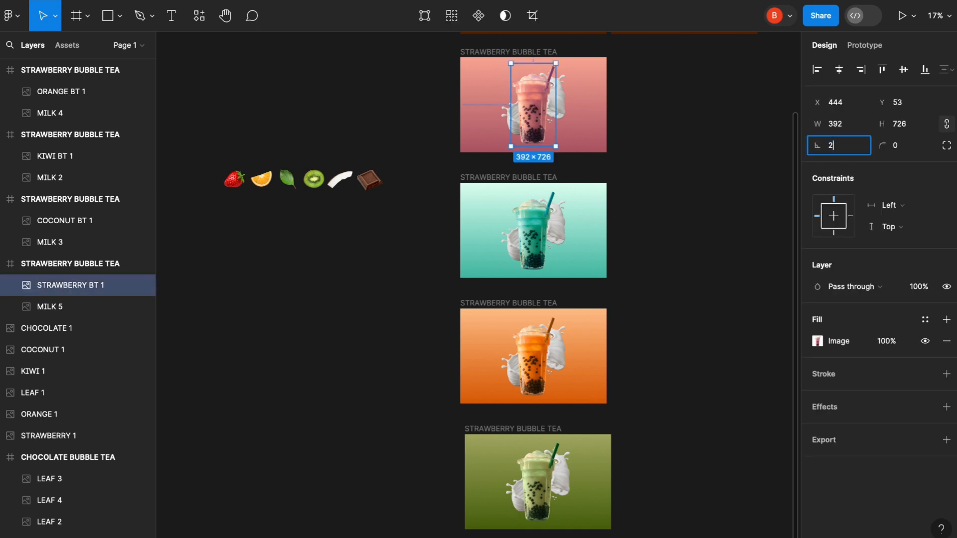
text(0)
key(Return)
Step: Rotate the coconut, orange and kiwi cups by 20 degrees each
click(540, 233)
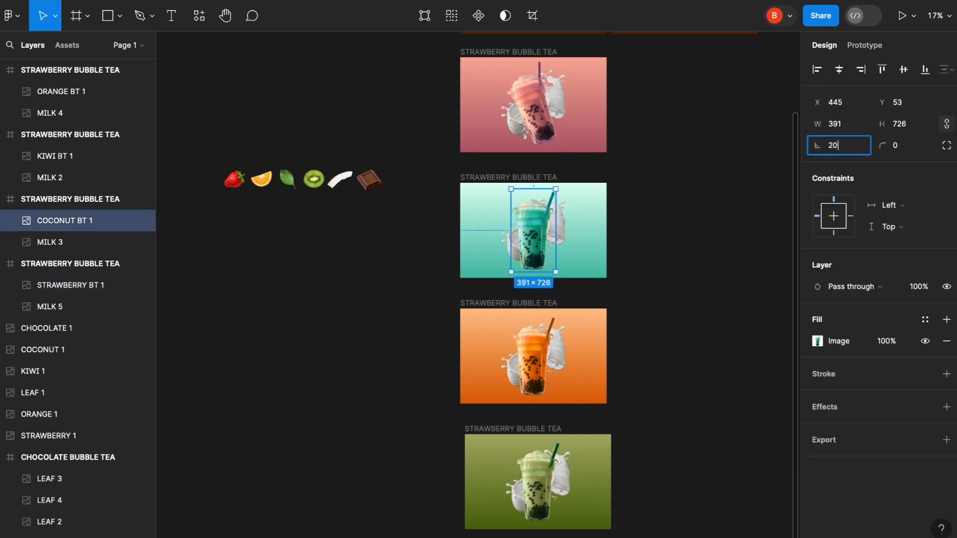
text(20)
key(Return)
click(531, 358)
text(20)
key(Return)
click(554, 497)
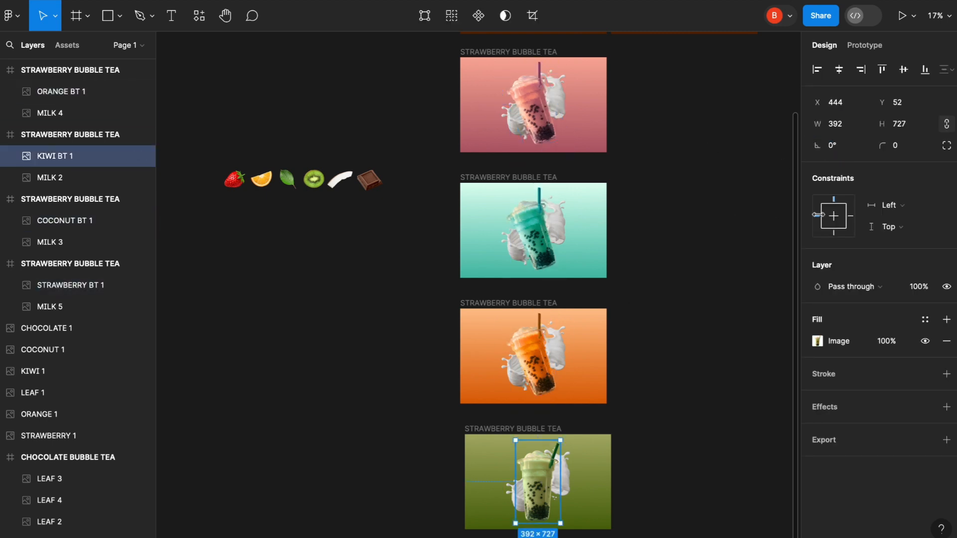
text(20)
key(Return)
click(689, 147)
Step: Place a copy of the leaf and the loose strawberry beside the cup in the pink frame
scroll(526, 229, up, 3)
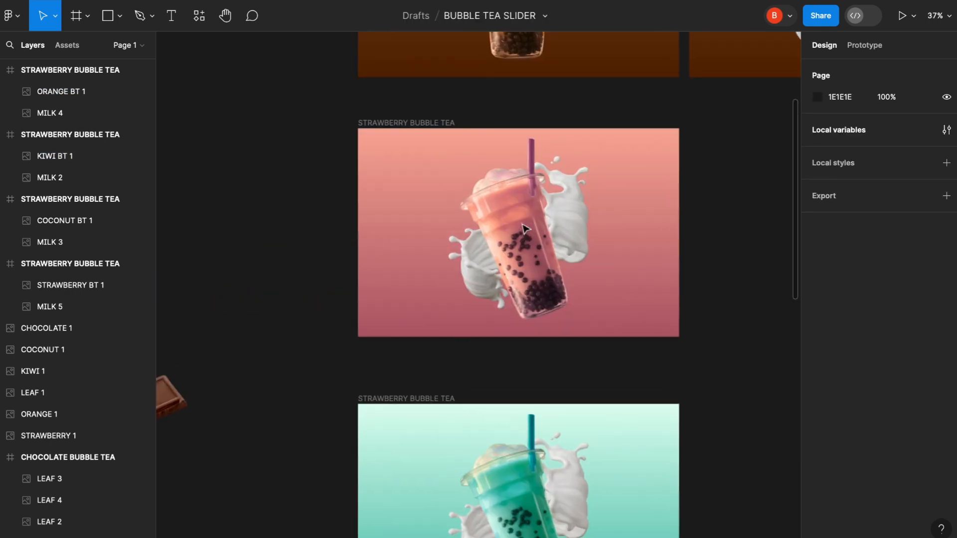
scroll(526, 229, left, 2)
click(298, 324)
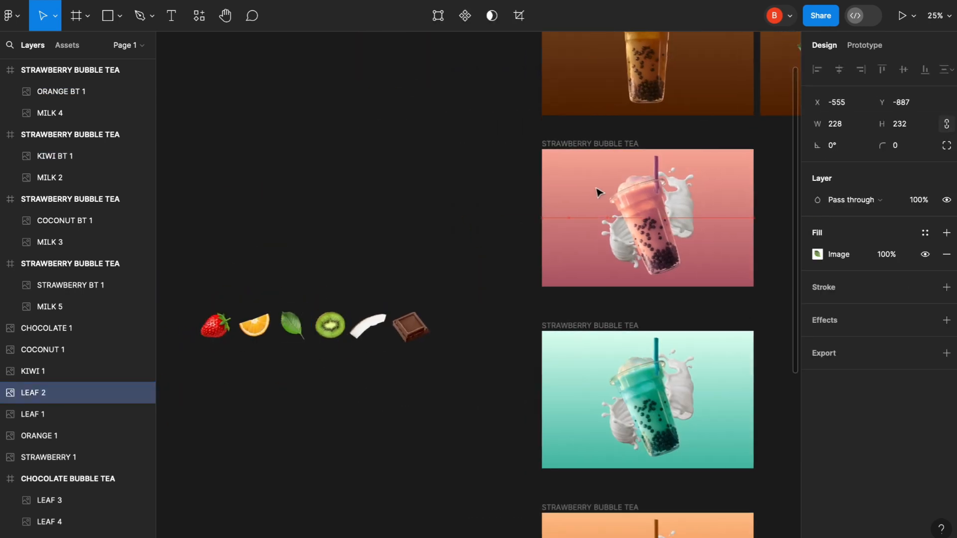
drag(598, 192, 578, 175)
drag(215, 325, 576, 215)
Step: Place a leaf in the upper-left area of the teal, orange and green frames
scroll(264, 282, down, 3)
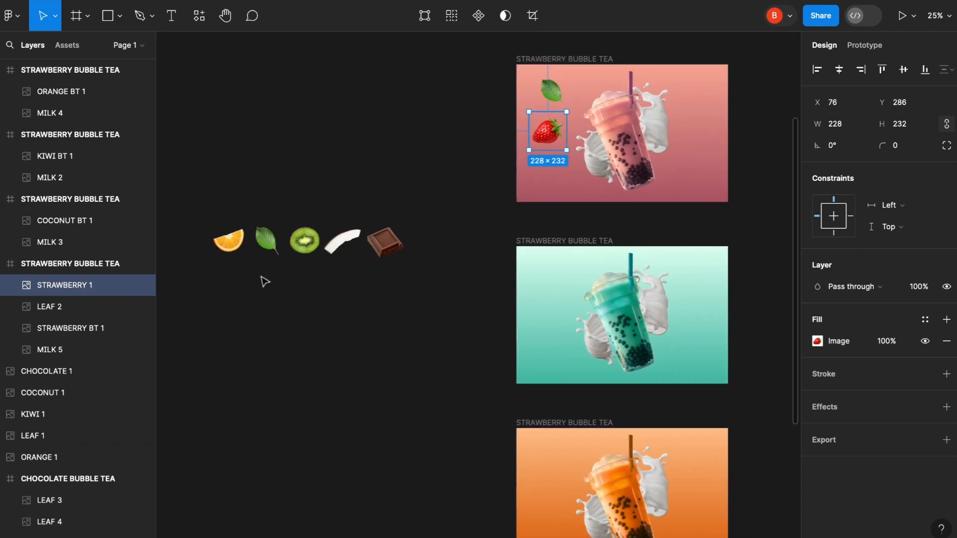
drag(267, 241, 525, 444)
scroll(553, 467, down, 4)
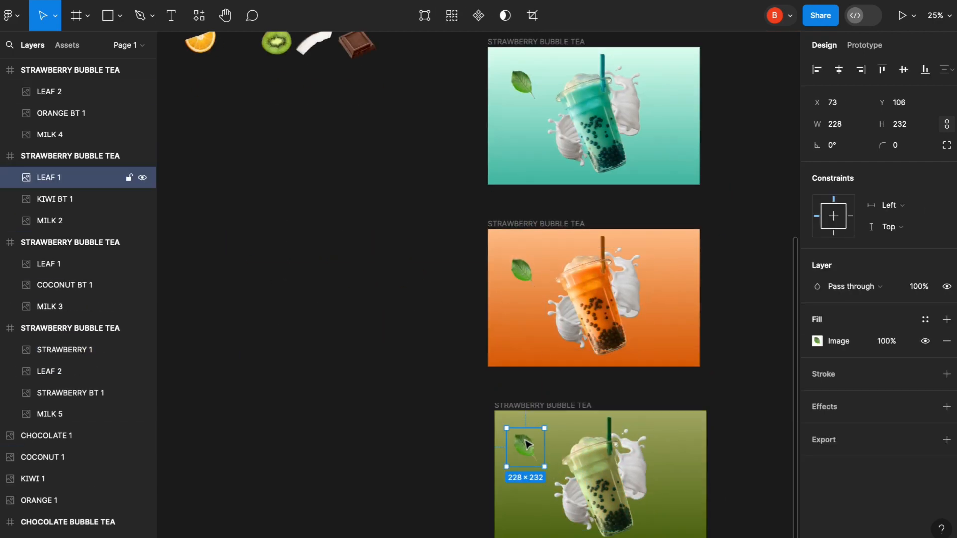
Step: Move the kiwi, coconut and orange slices into the green, teal and orange frames respectively
scroll(526, 445, up, 3)
drag(256, 155, 518, 503)
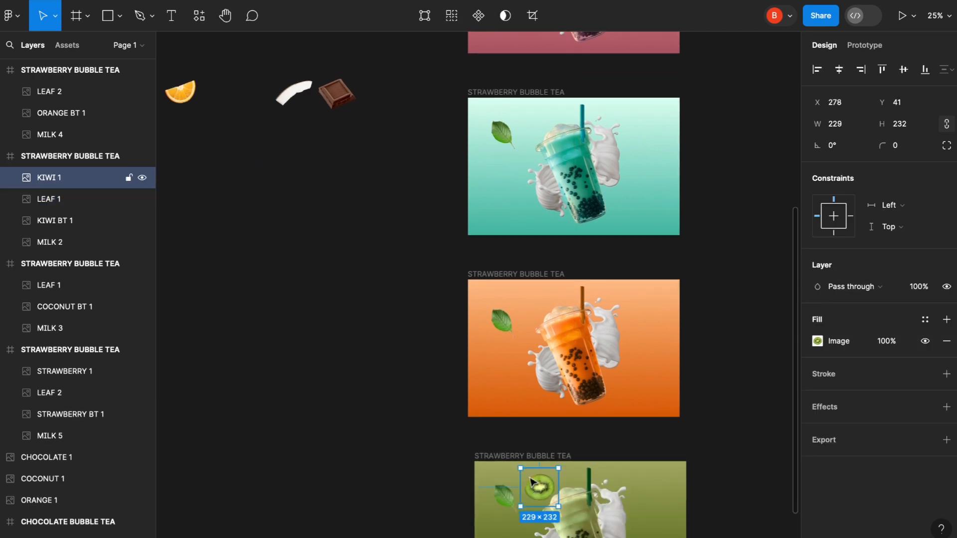
scroll(364, 112, left, 2)
drag(354, 104, 570, 188)
drag(232, 97, 545, 363)
Step: Remove the leftover loose chocolate piece from the canvas
scroll(388, 148, up, 2)
click(348, 222)
key(ctrl+x)
scroll(531, 202, right, 1)
ctrl+scroll(531, 201, down, 3)
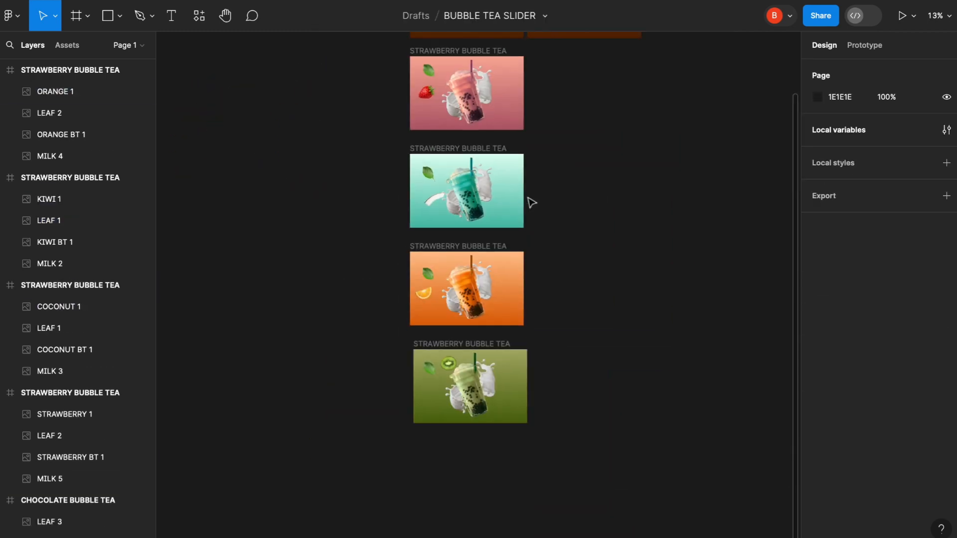
Step: Arrange three resized and rotated strawberries around the pink cup, layering the upper-left one behind it
scroll(495, 208, up, 3)
ctrl+scroll(449, 288, up, 5)
click(329, 258)
drag(327, 332, 377, 315)
click(12, 16)
mouse_move(45, 151)
click(179, 355)
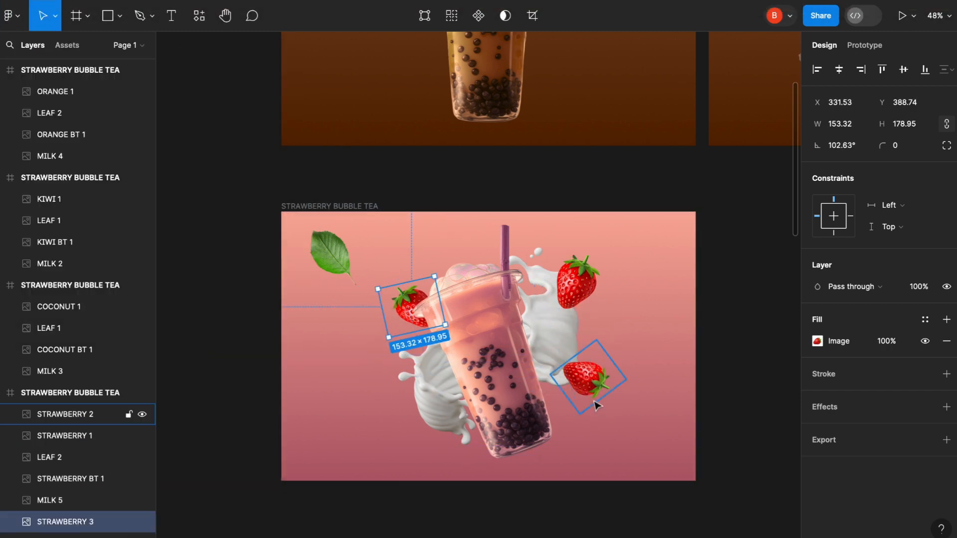
Step: Add two more rotated strawberries at the pink cup's lower left and scatter three small rotated leaves around it
alt+drag(602, 392, 448, 436)
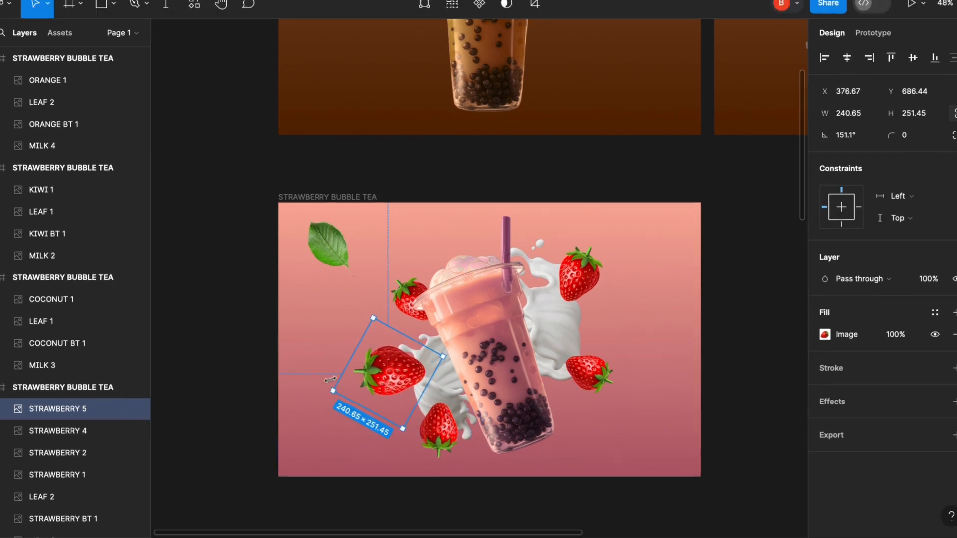
drag(335, 396, 345, 392)
drag(317, 256, 592, 337)
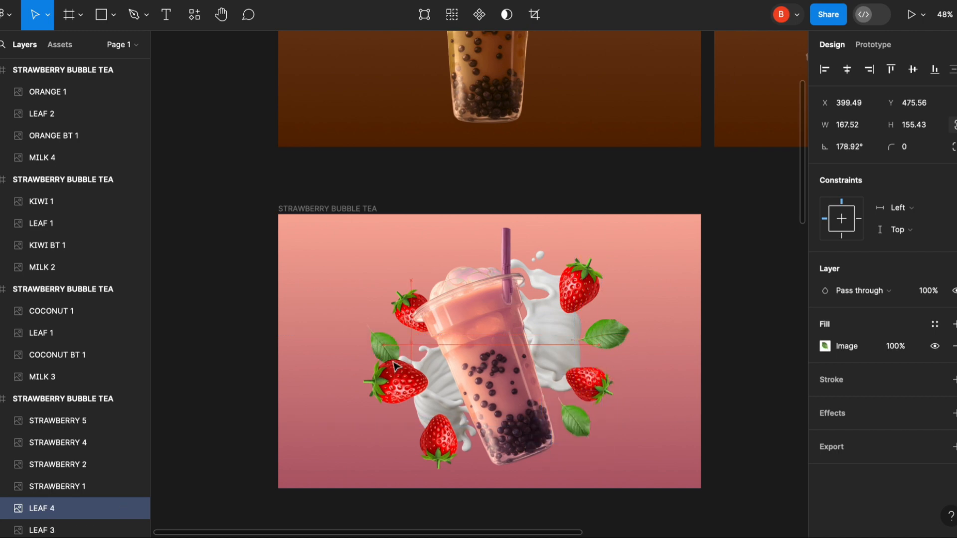
click(707, 459)
Step: Flip the teal frame's coconut slice vertically, rotate it beside the cup and add a rotated copy below it
scroll(708, 459, down, 8)
scroll(532, 304, up, 5)
drag(304, 188, 260, 141)
click(382, 347)
drag(399, 400, 399, 369)
key(shift+v)
drag(425, 372, 419, 381)
drag(371, 354, 414, 387)
drag(464, 413, 466, 356)
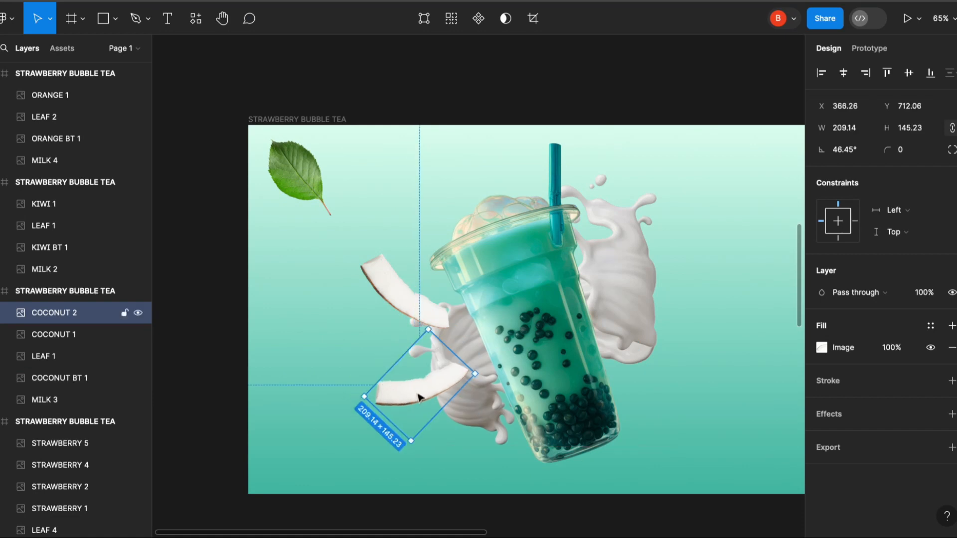
Step: Add two more rotated coconut slices, one at the teal cup's lower left and one at its upper right
drag(435, 389, 463, 439)
drag(442, 501, 503, 471)
drag(418, 446, 548, 403)
drag(531, 446, 503, 471)
drag(518, 430, 383, 475)
drag(424, 457, 664, 219)
key(super+d)
click(489, 431)
drag(466, 491, 471, 465)
Step: Duplicate the upper-right coconut slice, place the copy below it and rotate both to radiate from the teal cup
click(656, 231)
key(super+d)
drag(655, 231, 666, 334)
drag(655, 293, 692, 428)
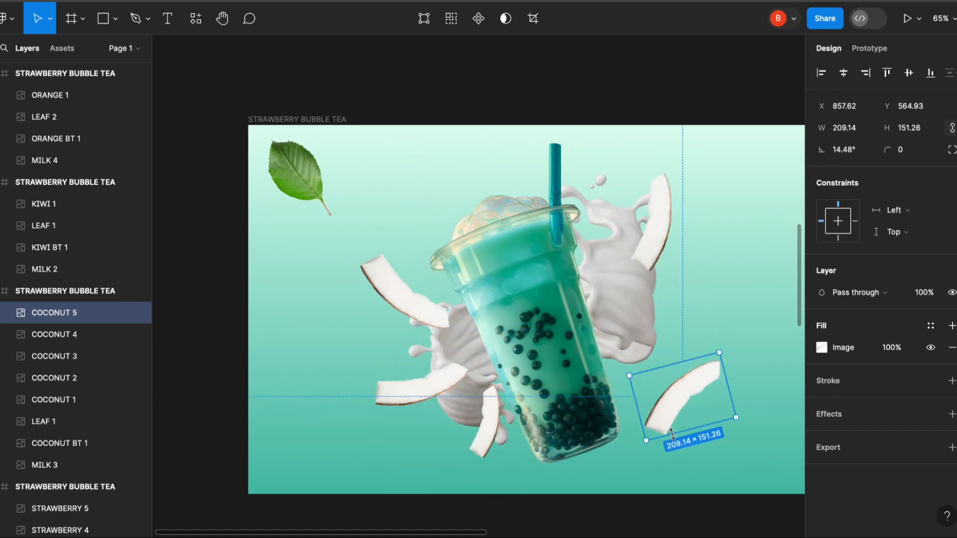
drag(717, 370, 641, 424)
click(659, 229)
drag(683, 282, 643, 287)
drag(663, 228, 654, 248)
click(722, 324)
Step: Shrink the teal frame's leaf beside the cup's lower right and place two rotated copies above it
drag(286, 173, 644, 394)
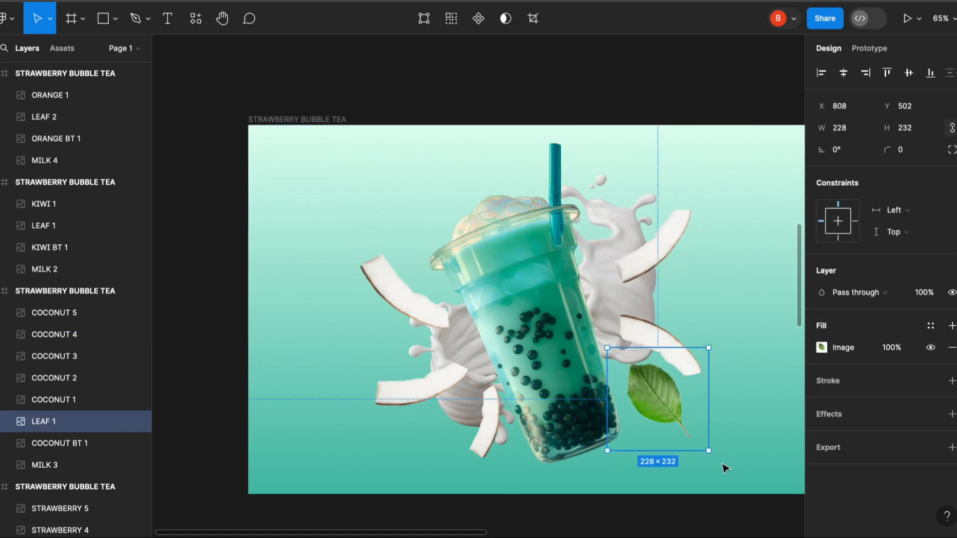
drag(722, 468, 588, 340)
drag(601, 354, 626, 373)
drag(688, 430, 753, 274)
key(super+d)
drag(706, 300, 621, 172)
key(super+d)
drag(676, 183, 626, 194)
Step: Place a fourth leaf between the left coconut slices in the teal frame and enlarge it to about 158 × 161
drag(620, 230, 410, 353)
key(super+d)
drag(448, 367, 401, 282)
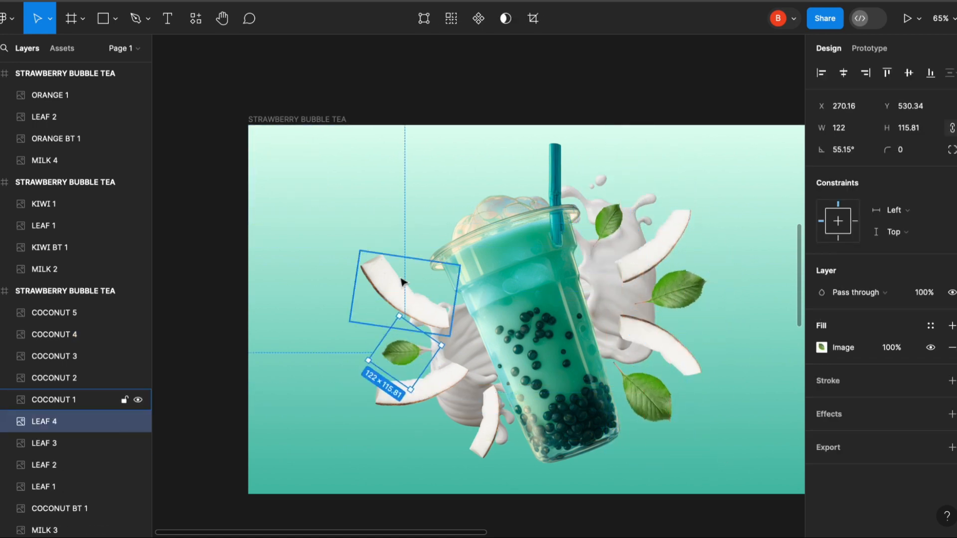
drag(371, 361, 343, 361)
drag(405, 409, 381, 410)
drag(395, 359, 377, 358)
click(763, 453)
scroll(654, 312, down, 5)
drag(500, 334, 516, 329)
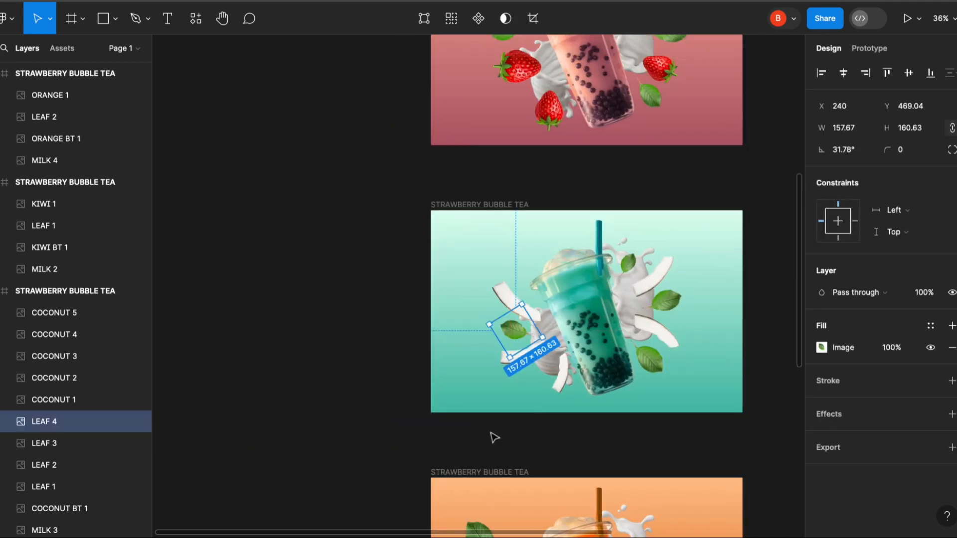
click(491, 435)
Step: Move the orange frame's leaf into the upper-left corner and arrange two rotated orange slices left of the cup
scroll(491, 434, down, 5)
scroll(491, 435, up, 5)
drag(286, 297, 383, 221)
drag(314, 200, 272, 149)
drag(442, 269, 363, 327)
key(super+d)
drag(308, 329, 389, 413)
drag(384, 322, 421, 378)
Step: Add three more rotated orange slices, one at the orange cup's lower left and two on its right side
key(super+d)
drag(427, 468, 483, 366)
key(super+d)
drag(434, 397, 618, 310)
key(super+d)
drag(681, 317, 657, 307)
drag(613, 328, 624, 337)
Step: Duplicate the orange frame's leaf, placing the copy to the right of the cup, shrunk to about 152 × 151 and rotated
click(271, 149)
key(super+d)
drag(272, 149, 638, 256)
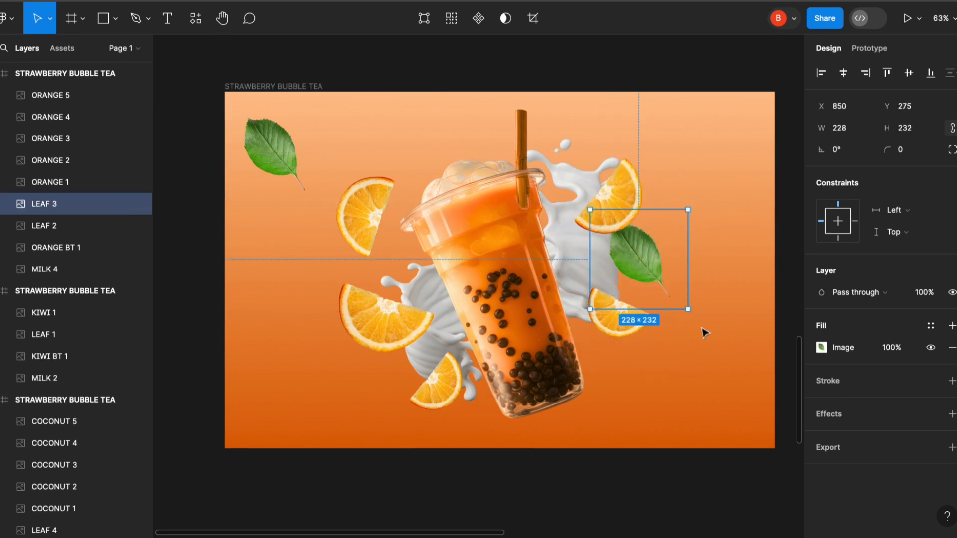
drag(694, 314, 570, 283)
drag(706, 238, 672, 244)
Step: Add more small leaves to the orange frame, a rotated copy beside the cup's lower right and another near its lower left
key(super+d)
drag(613, 270, 618, 373)
key(super+d)
drag(565, 327, 568, 356)
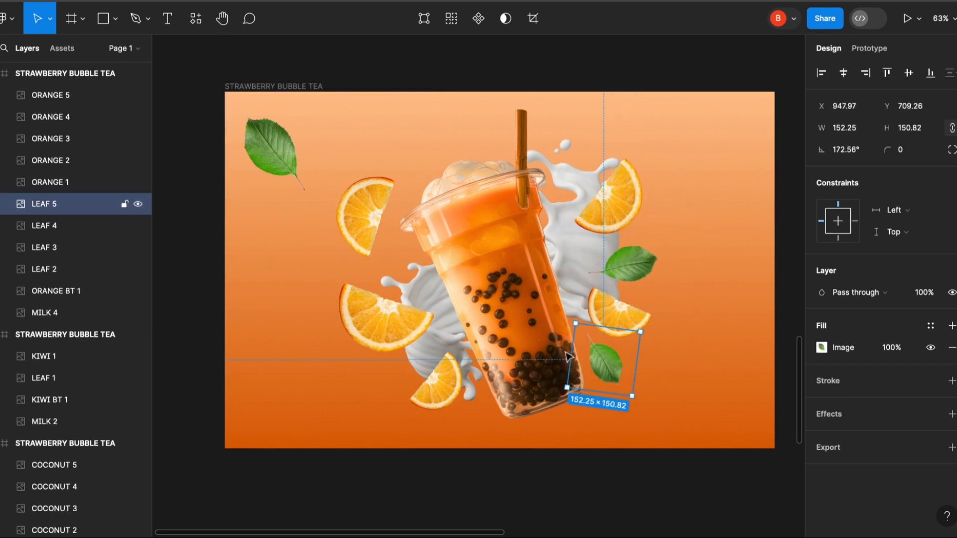
click(365, 214)
drag(398, 279, 400, 368)
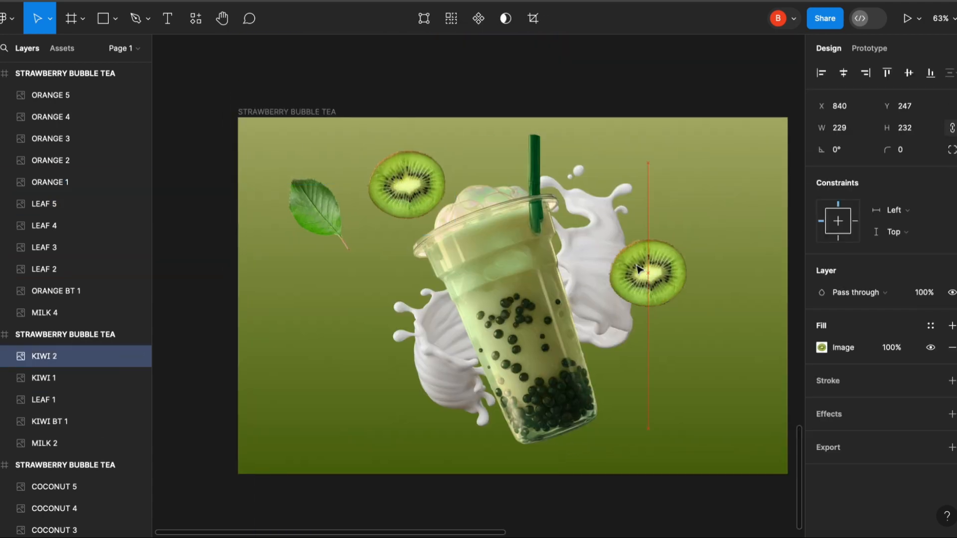
Step: Position a smaller kiwi slice at the kiwi cup's upper right and add a rotated copy at its lower right
drag(641, 272, 628, 234)
key(super+d)
drag(407, 184, 633, 344)
drag(685, 402, 631, 431)
Step: Duplicate the kiwi slice to the cup's upper left, shrink it and send it behind the cup
key(super+d)
drag(633, 344, 417, 216)
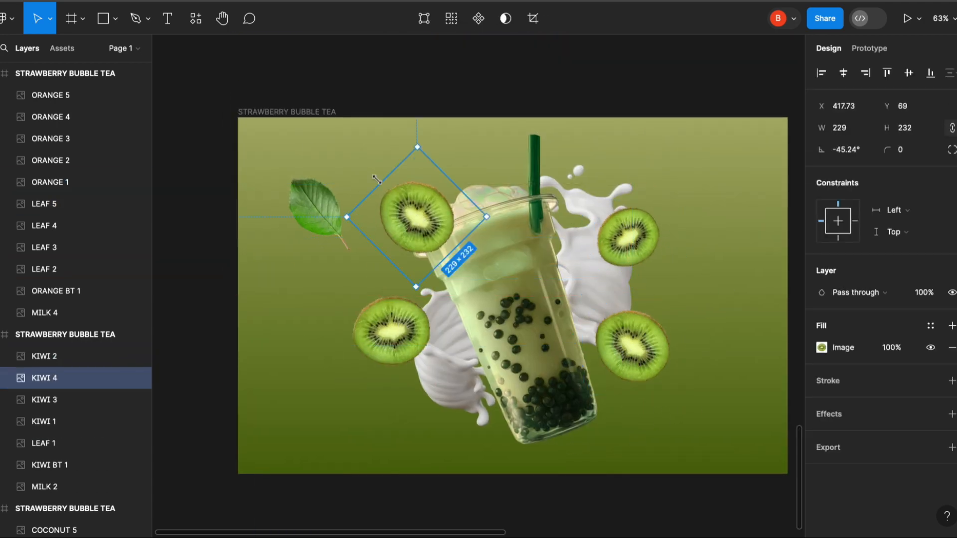
drag(418, 146, 437, 170)
click(7, 18)
mouse_move(50, 156)
click(183, 360)
Step: Duplicate the left kiwi slice to the cup's lower left, shrink it to about 191 × 192 and rotate it
click(383, 349)
key(super+d)
drag(383, 360, 450, 444)
drag(513, 464, 496, 447)
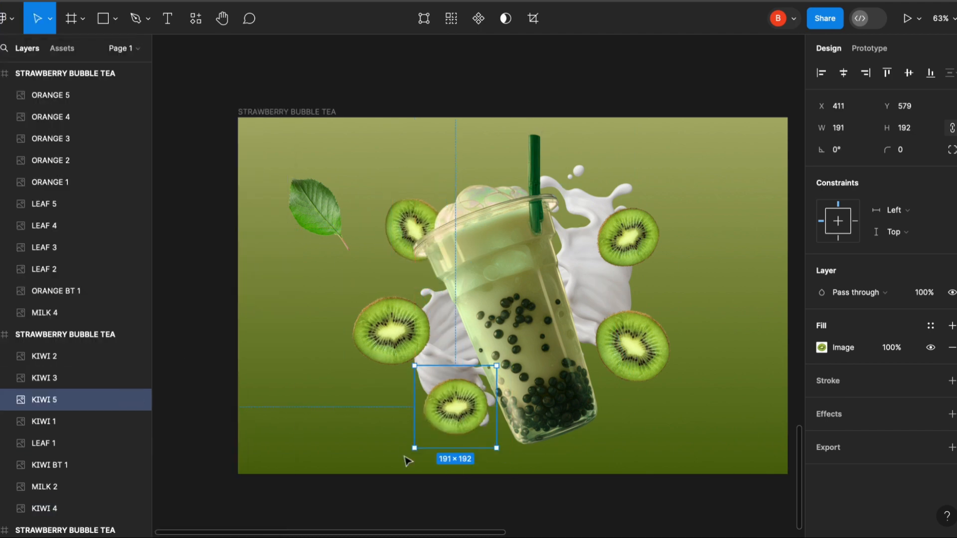
drag(407, 458, 464, 477)
drag(459, 416, 468, 421)
Step: Move the kiwi frame's leaf to the right of the cup, shrink and rotate it, and place a copy on the left
drag(319, 212, 676, 281)
drag(726, 331, 711, 305)
drag(716, 309, 611, 290)
drag(620, 223, 602, 215)
drag(658, 288, 644, 286)
key(super+d)
drag(643, 286, 366, 270)
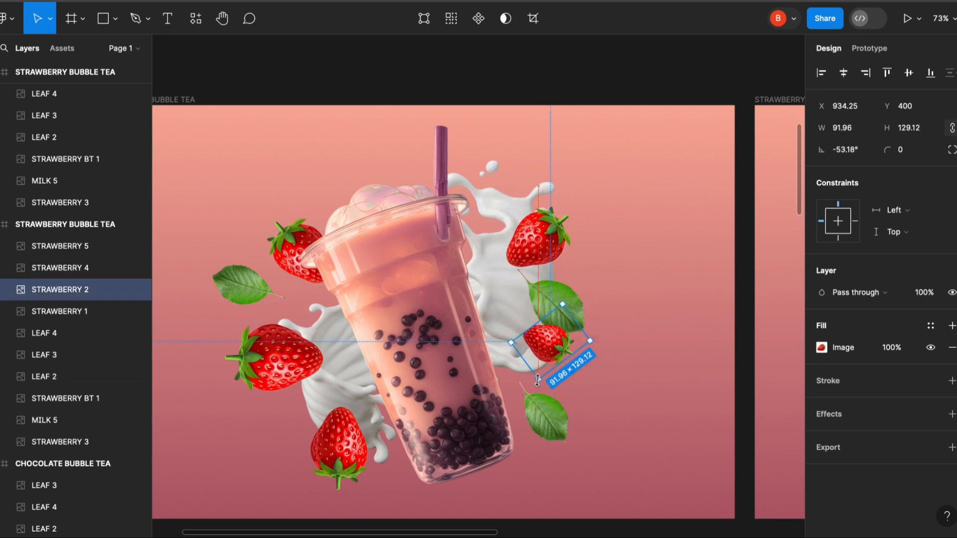
Step: Rotate and pull the strawberries, leaves and milk splash closer to the cup in the left strawberry frame
drag(541, 380, 562, 427)
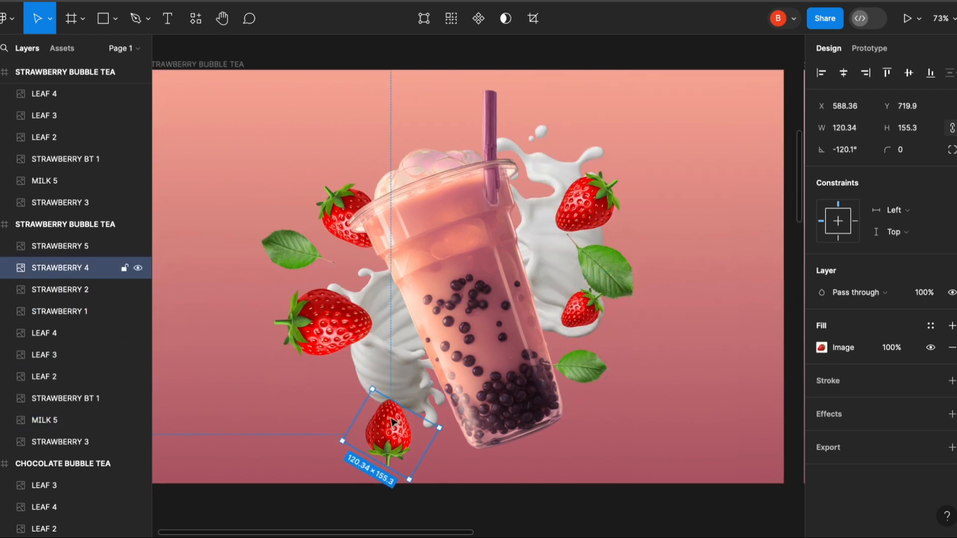
drag(352, 412, 343, 378)
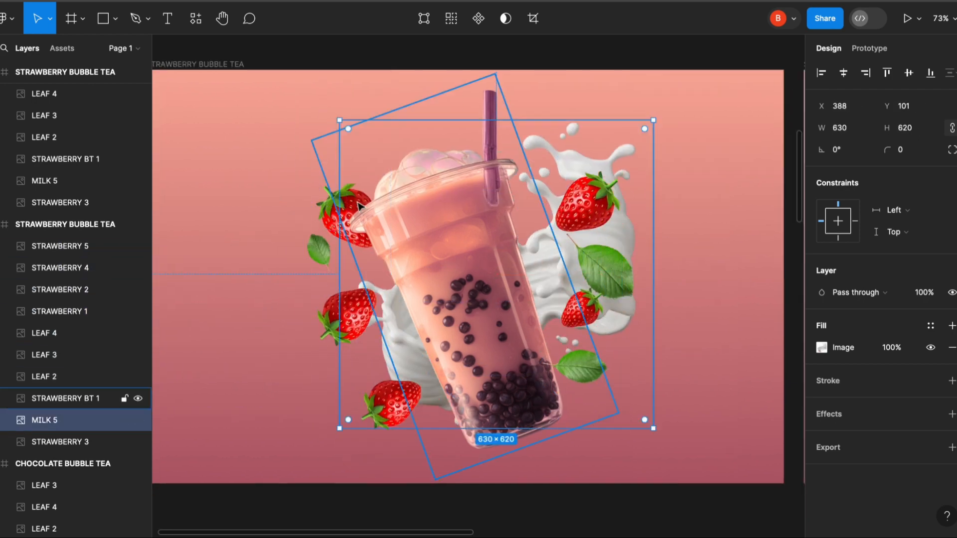
scroll(508, 294, down, 5)
Step: Shrink the left strawberry frame's fruit, leaves and milk to about 114 × 97 and hide the cluster behind the upright cup
click(509, 294)
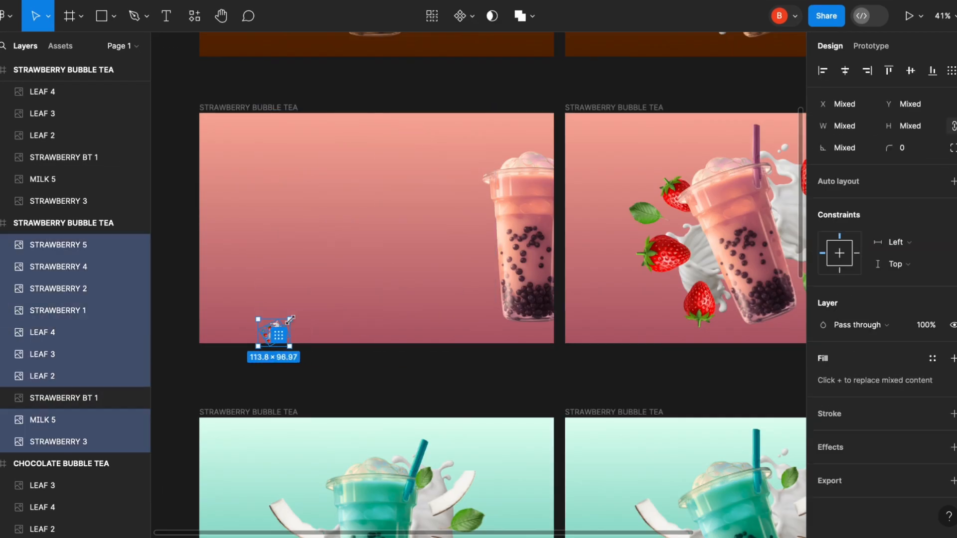
drag(451, 214, 386, 199)
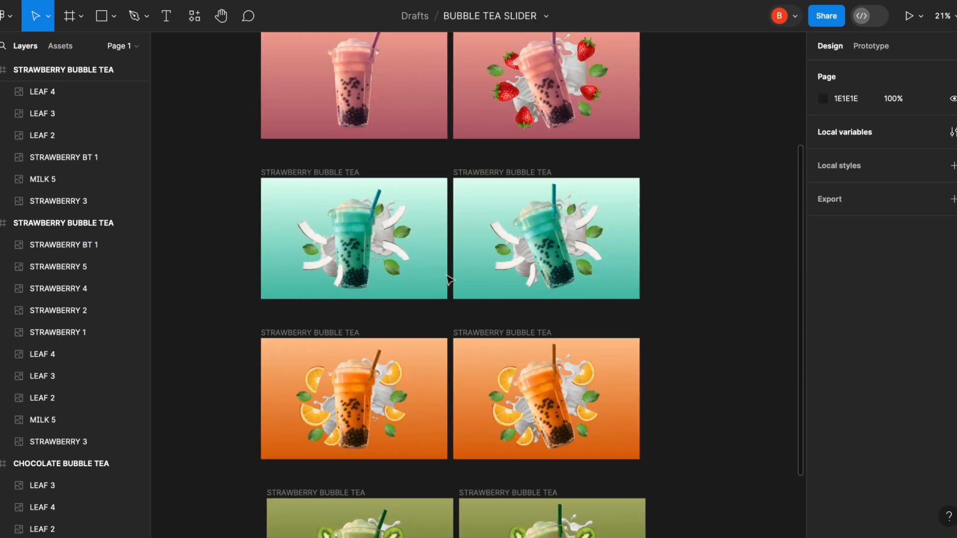
scroll(336, 220, up, 5)
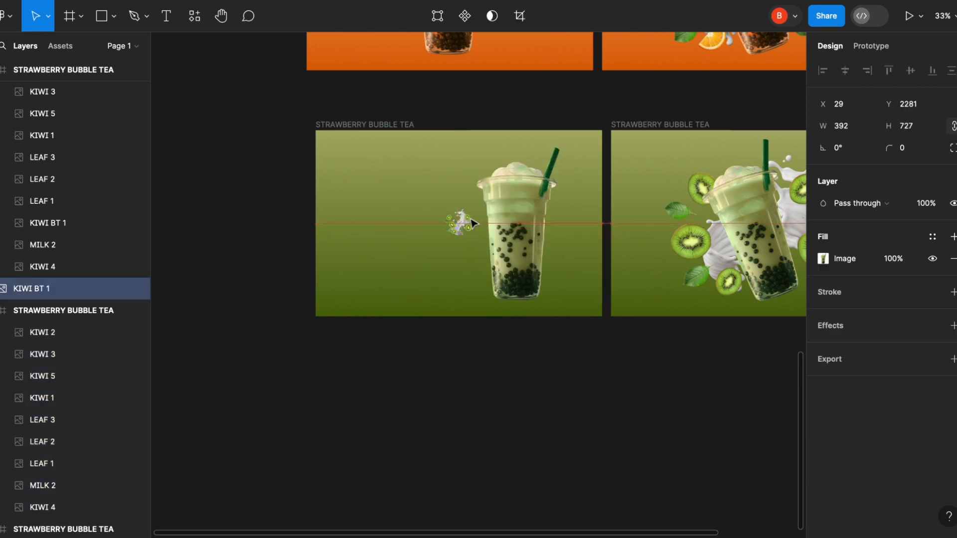
Step: Rename the plain teal, orange and green frames as COCONUT BUBBLE TEA, ORANGE BUBBLE TEA and KIWI BUBBLE TEA
scroll(43, 285, up, 3)
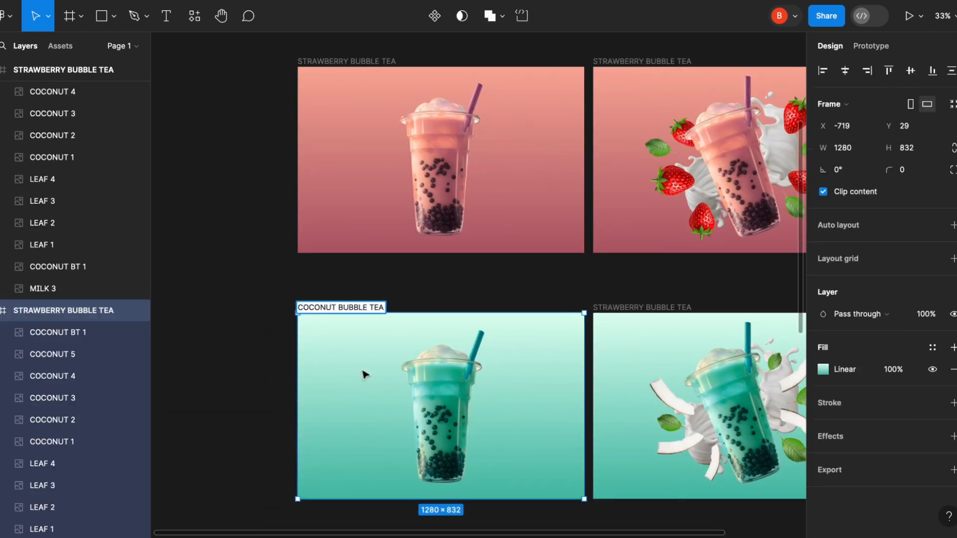
scroll(365, 375, down, 4)
double_click(355, 336)
text(ORANGE BUBBLE TEA)
scroll(361, 336, down, 5)
double_click(365, 340)
text(KI)
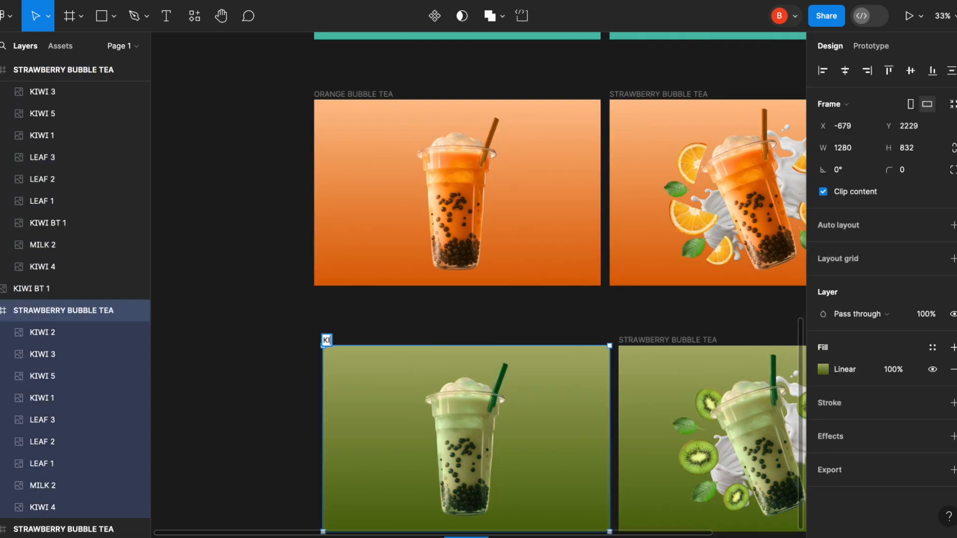
text(WI BUBBLE T)
text(EA)
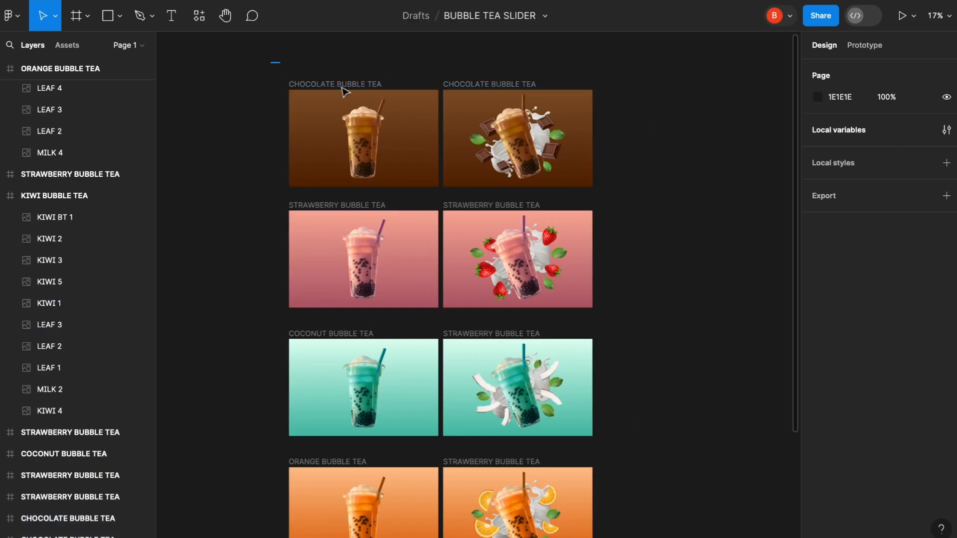
Step: Create one component set from the two chocolate frames and another from the two strawberry frames
drag(271, 62, 628, 200)
click(460, 15)
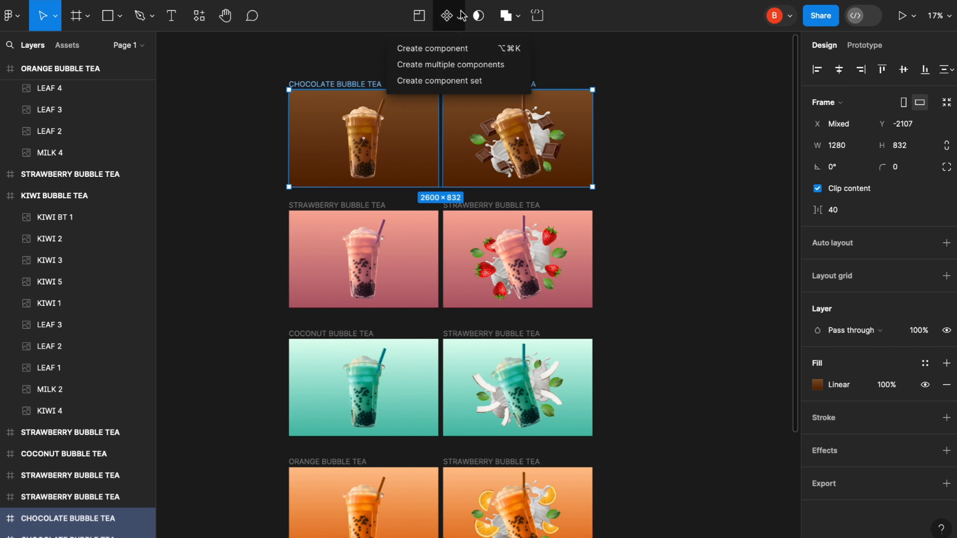
click(461, 78)
drag(282, 201, 632, 327)
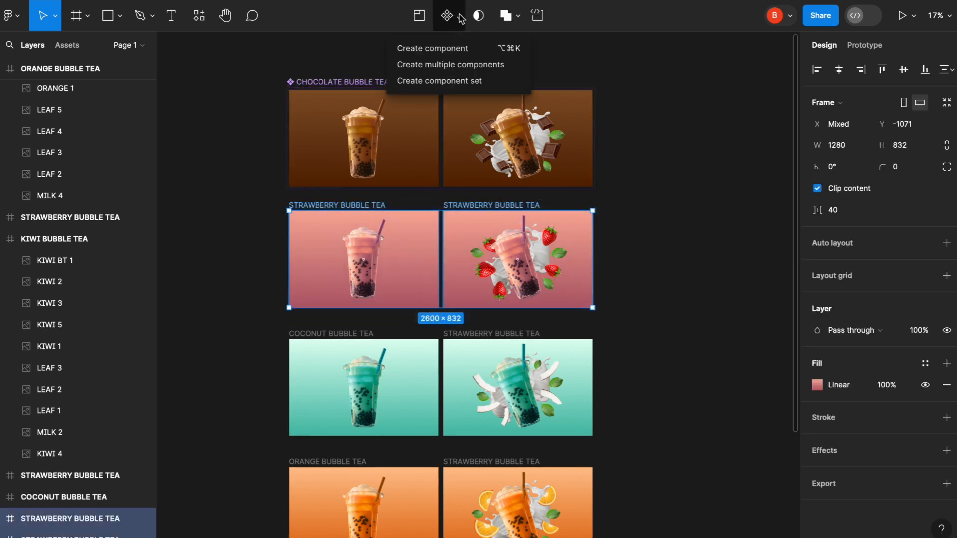
click(461, 81)
Step: Create separate component sets from the two coconut frames and from the two orange frames
scroll(396, 361, down, 2)
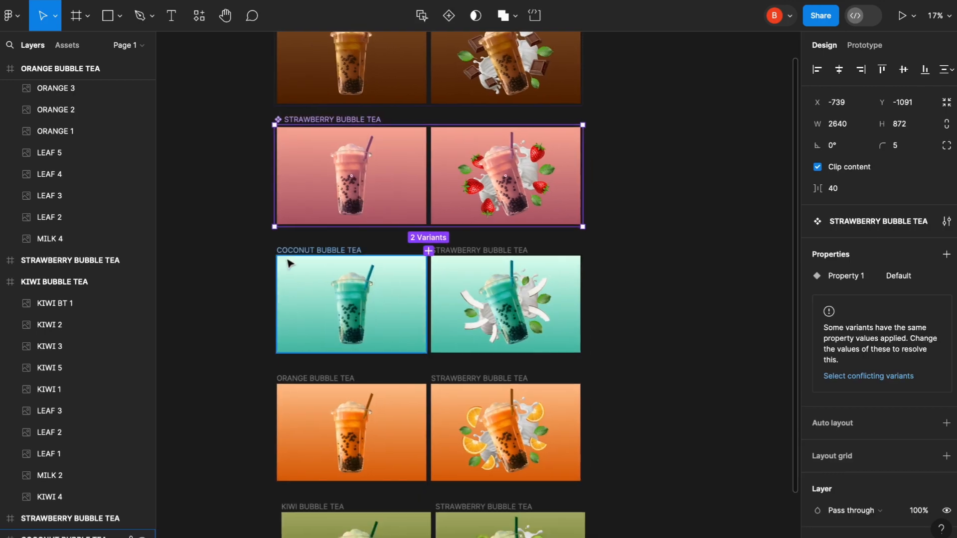
drag(267, 250, 609, 375)
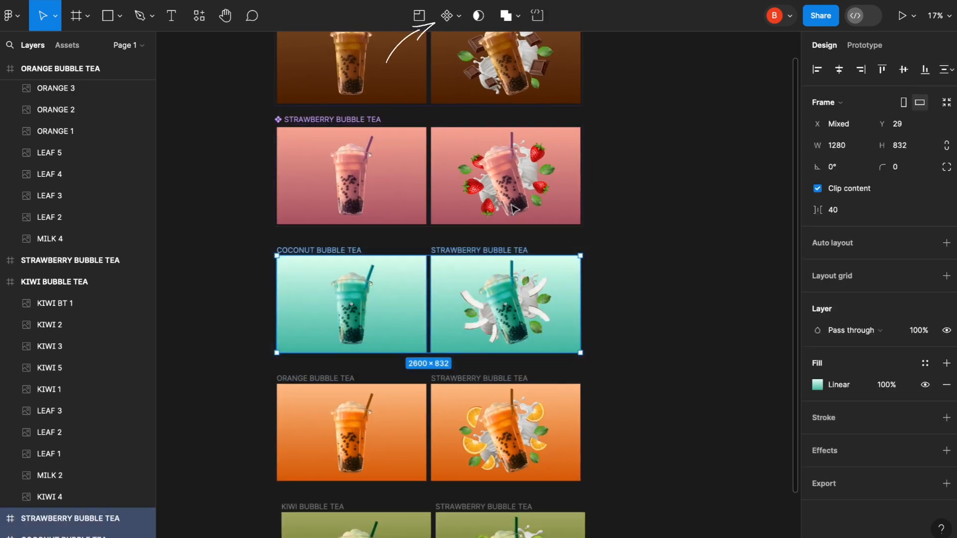
click(462, 14)
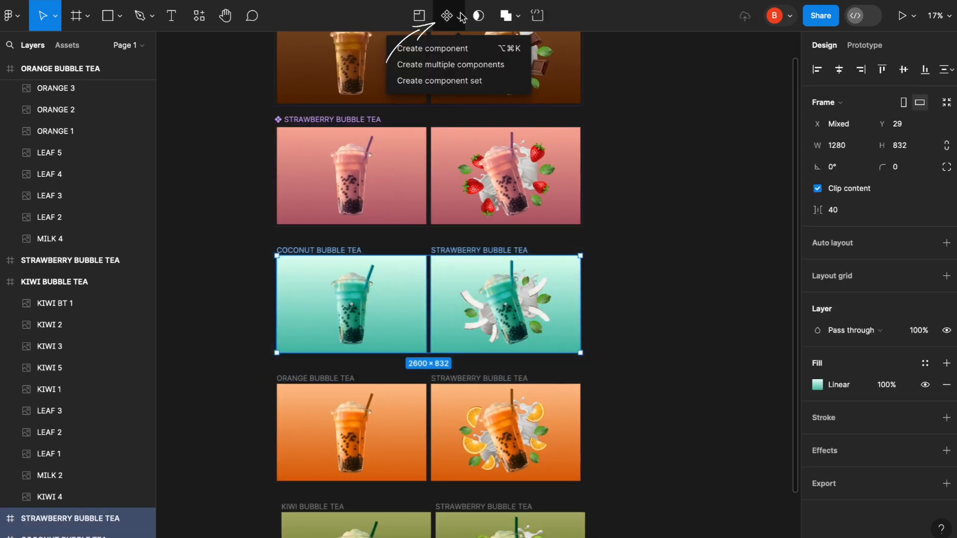
click(459, 80)
scroll(343, 333, down, 2)
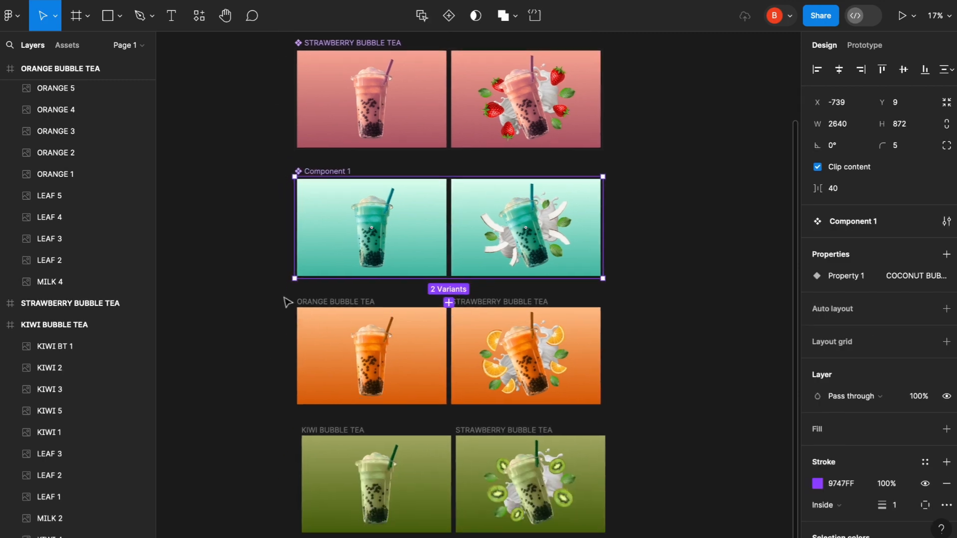
drag(288, 302, 658, 432)
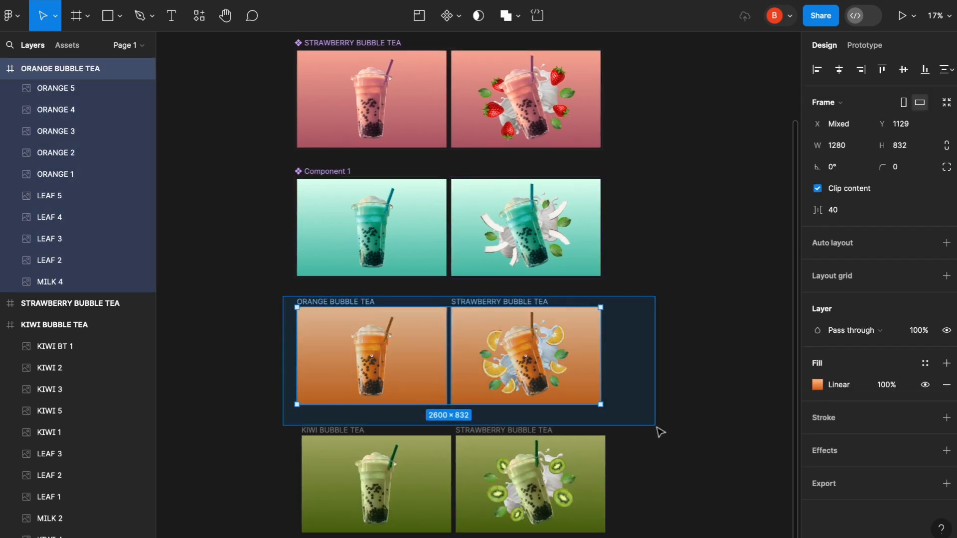
click(464, 15)
click(465, 80)
Step: Create a component set from the two kiwi frames and show the file's local components
scroll(300, 339, down, 2)
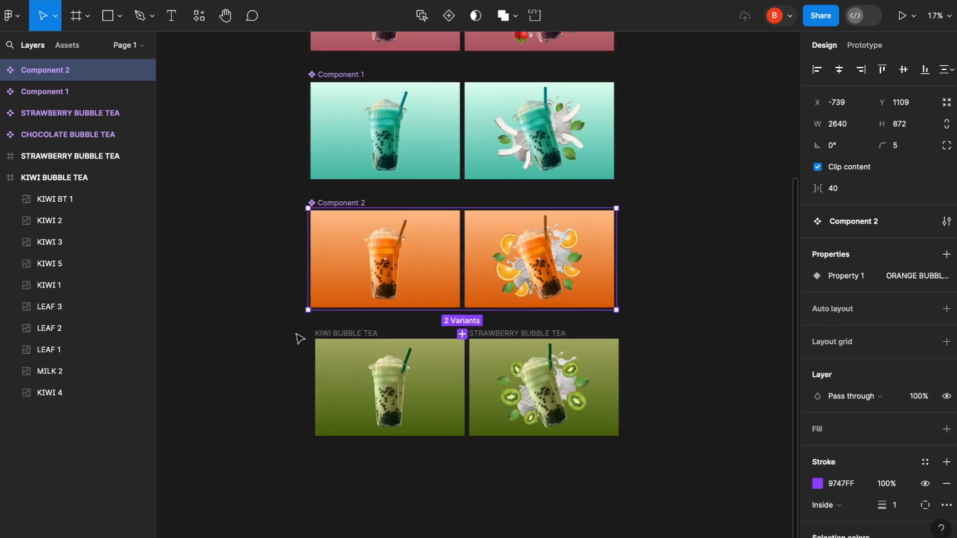
drag(296, 334, 664, 451)
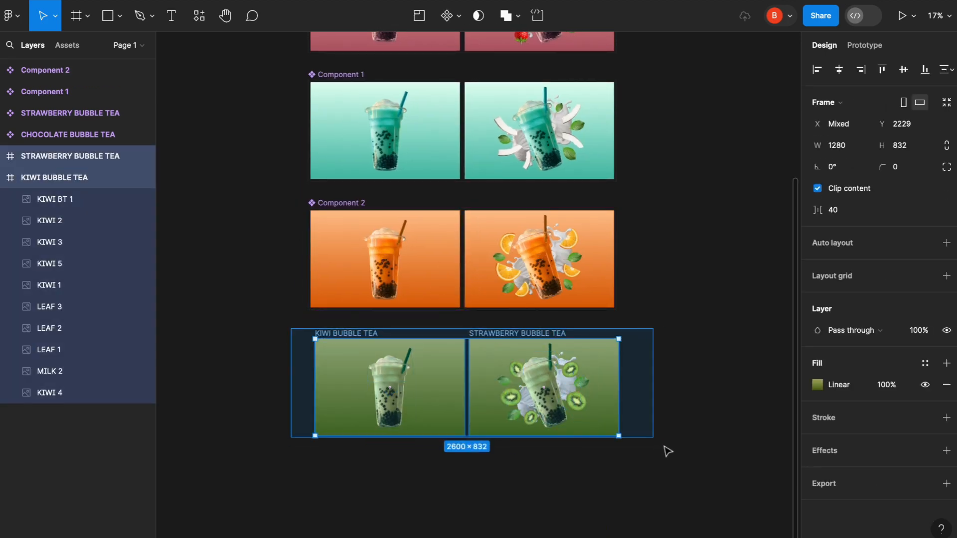
click(465, 14)
click(466, 80)
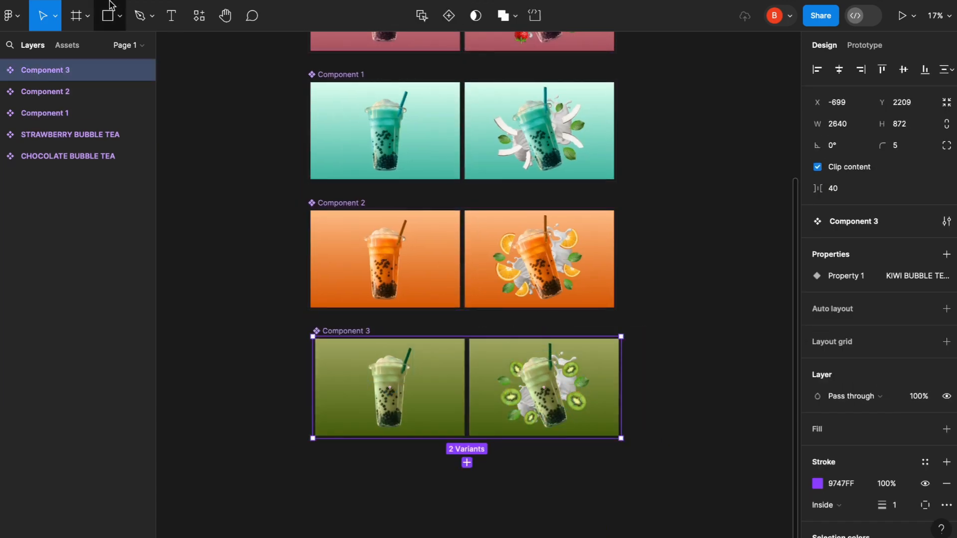
click(69, 47)
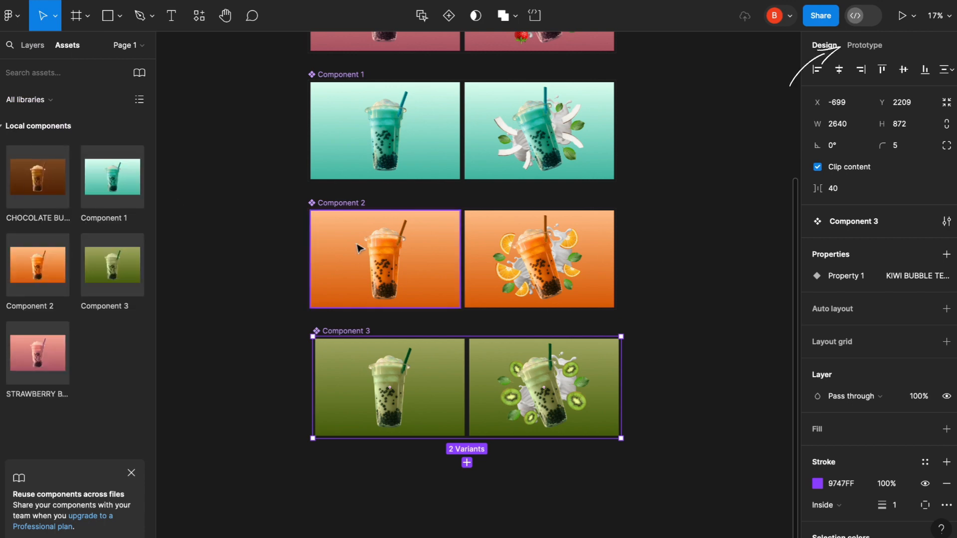
Step: Switch to prototyping and connect the plain chocolate variant to its exploded variant
scroll(358, 248, up, 5)
scroll(427, 168, up, 5)
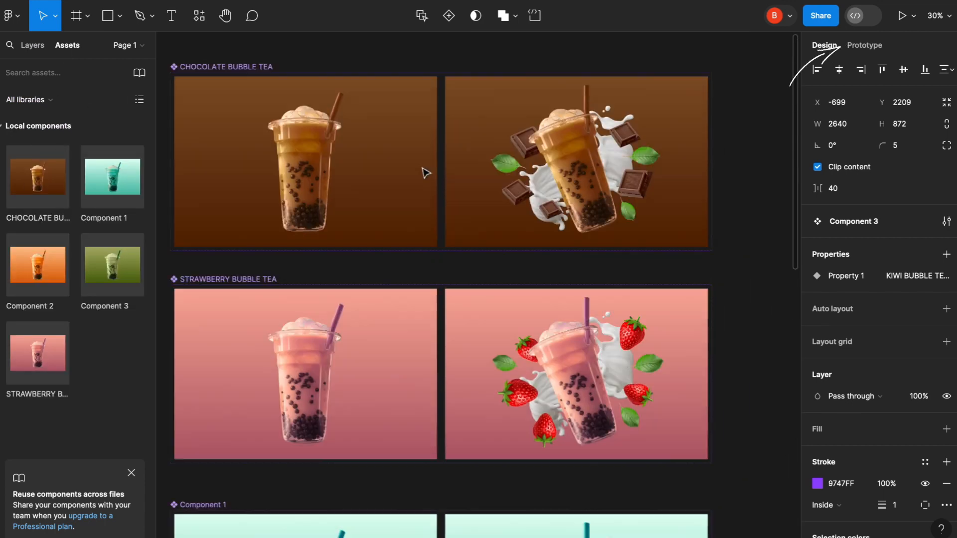
click(867, 45)
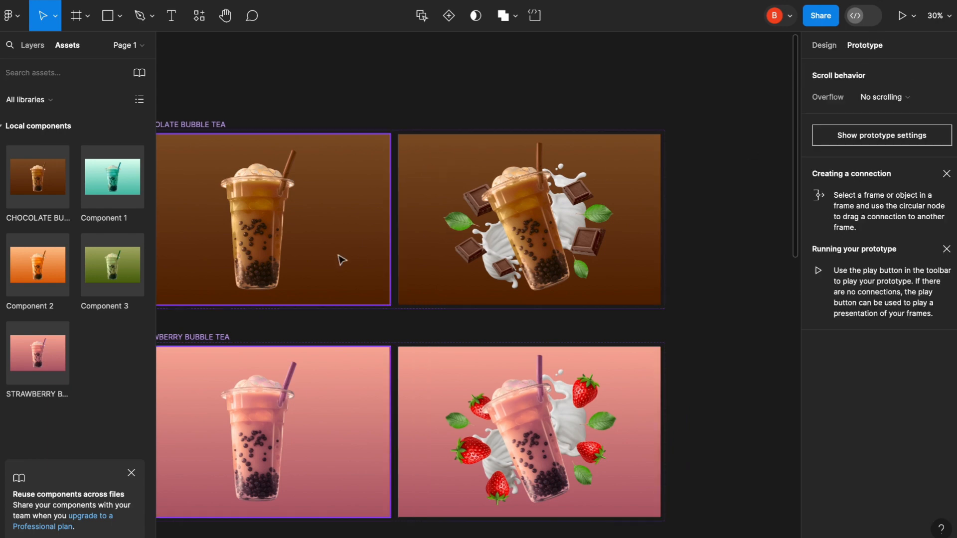
scroll(351, 226, up, 3)
click(359, 224)
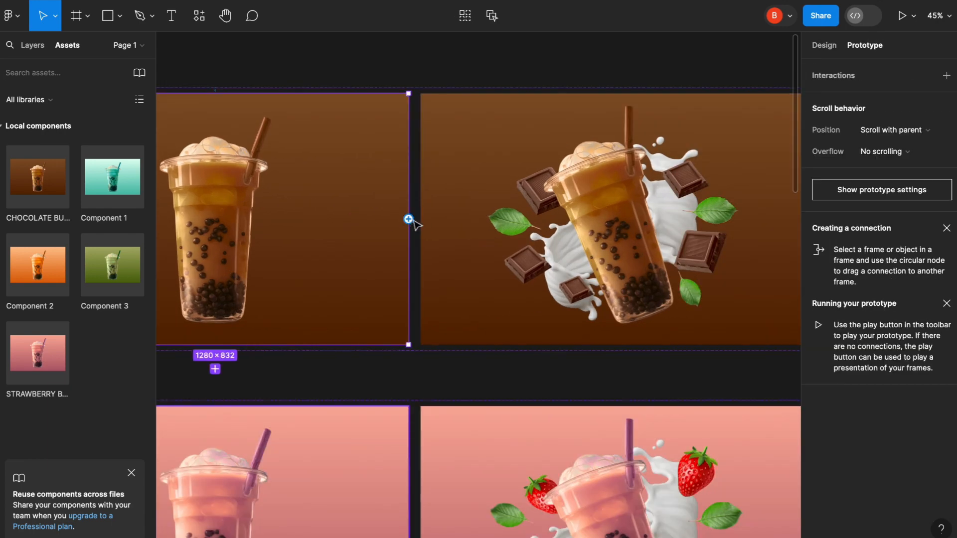
drag(408, 219, 442, 223)
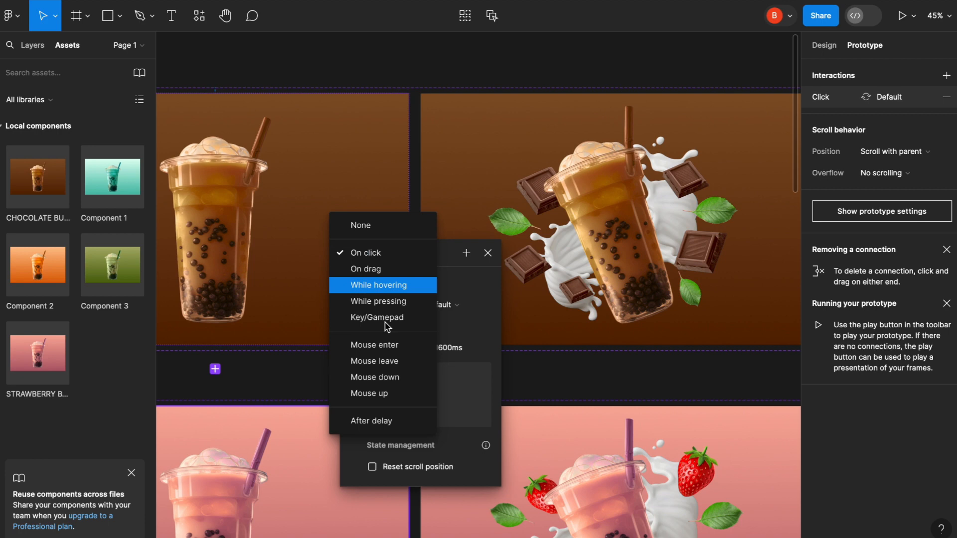
Step: Set the chocolate interaction to trigger after a 1 ms delay, using Smart animate with Quick easing
click(381, 422)
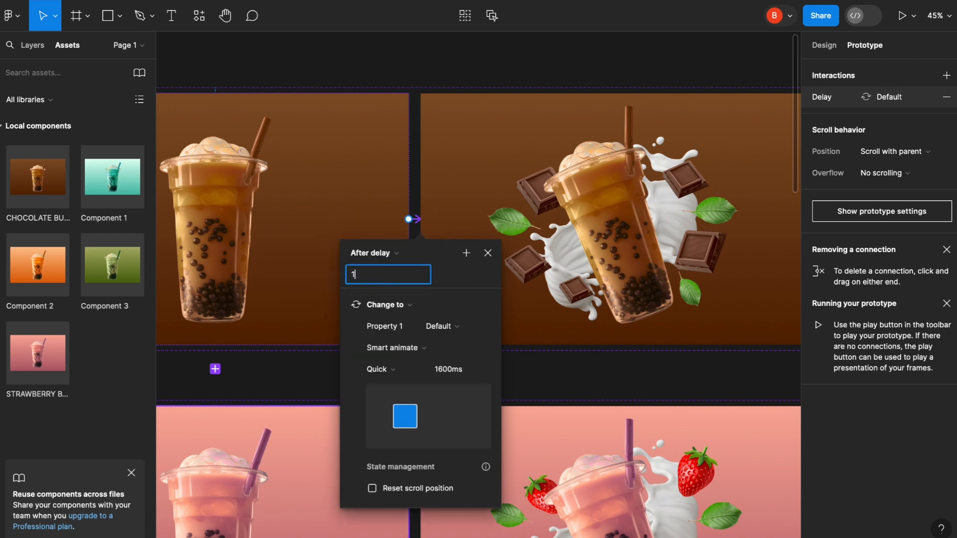
click(399, 357)
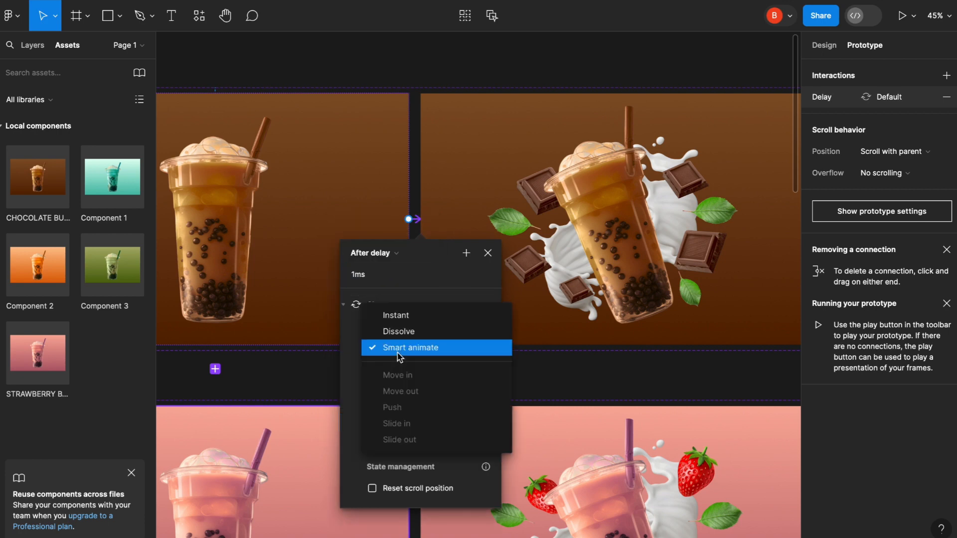
click(331, 380)
click(391, 378)
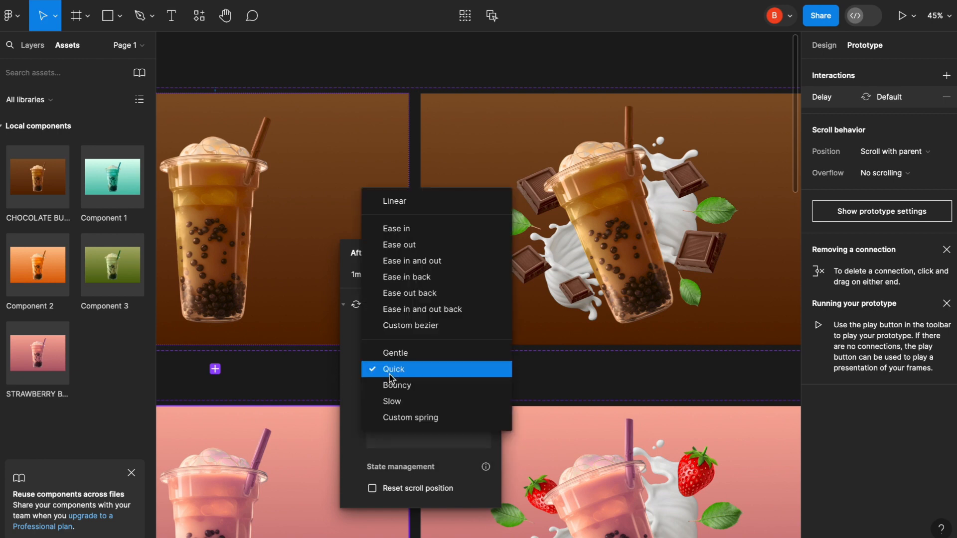
click(313, 388)
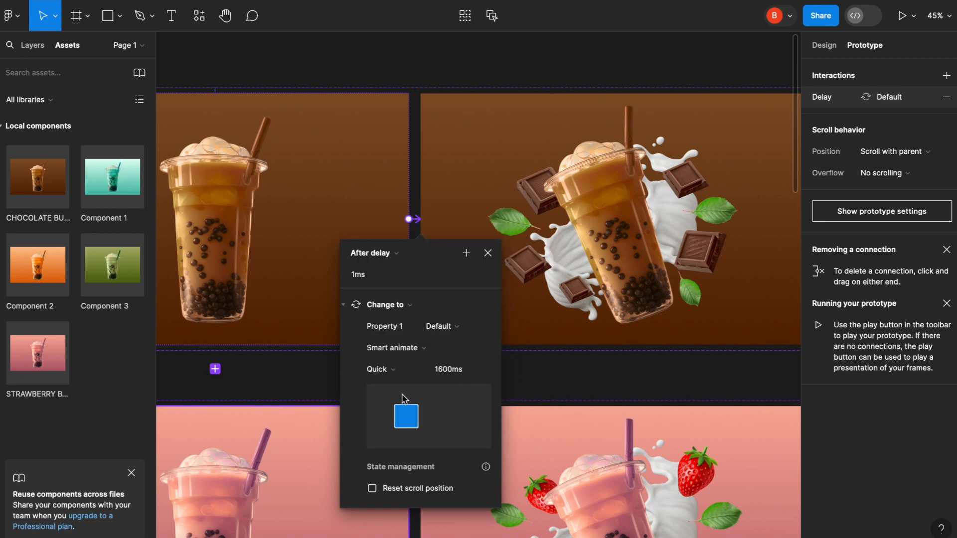
click(566, 361)
Step: Connect the plain strawberry variant to its exploded variant with an After delay trigger of 1 ms
scroll(442, 357, down, 5)
click(399, 337)
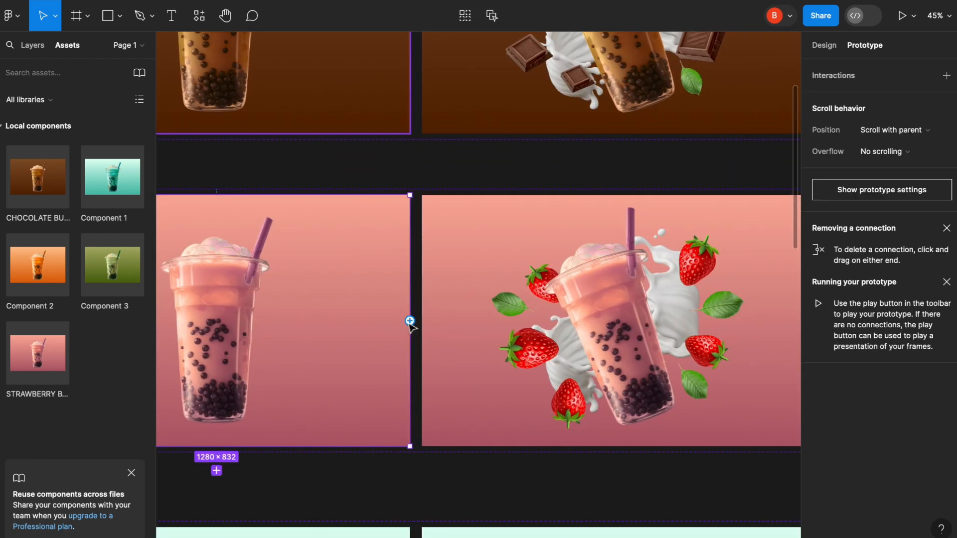
drag(410, 321, 448, 325)
click(386, 352)
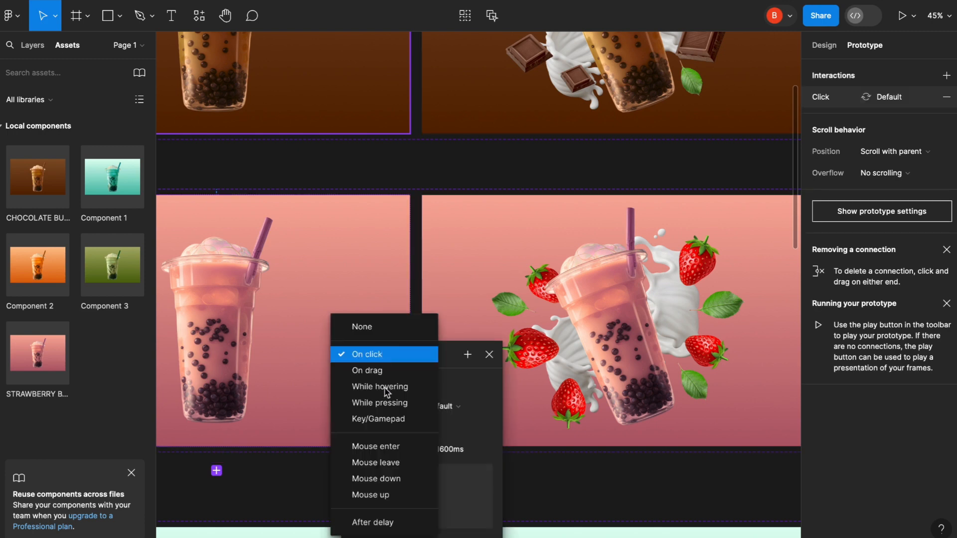
click(383, 521)
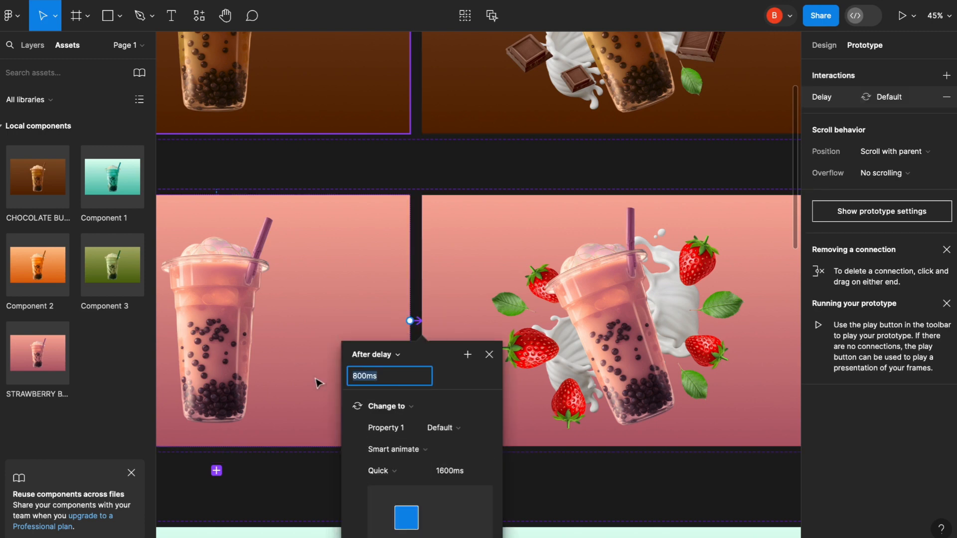
text(1)
click(588, 490)
Step: Connect the plain coconut variant to its exploded variant with an After delay trigger of 1 ms
scroll(588, 494, down, 5)
click(376, 401)
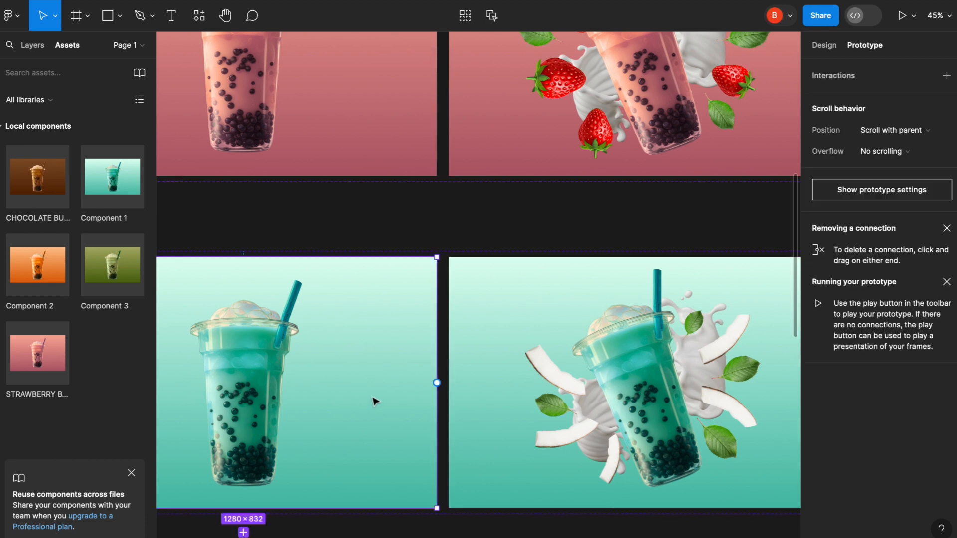
drag(436, 383, 469, 388)
click(399, 416)
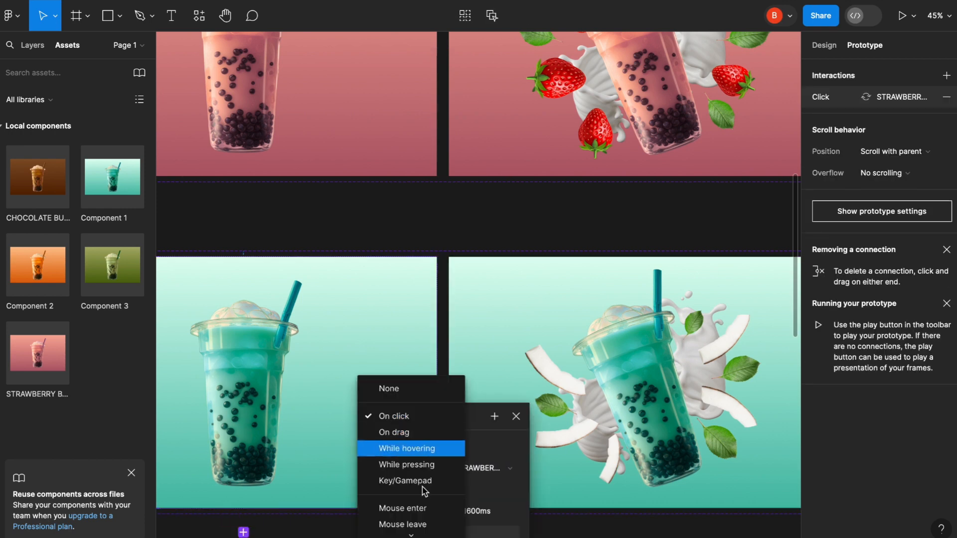
click(406, 496)
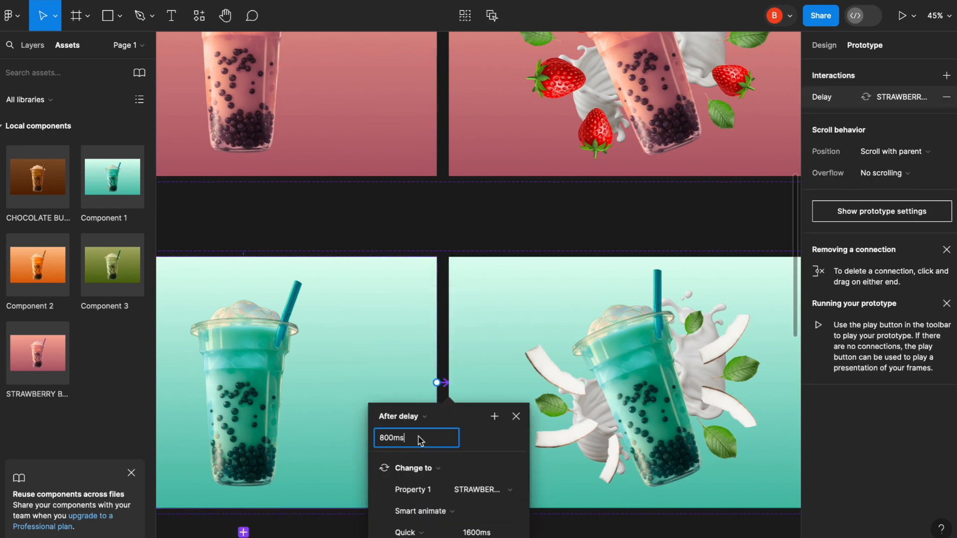
scroll(469, 467, down, 7)
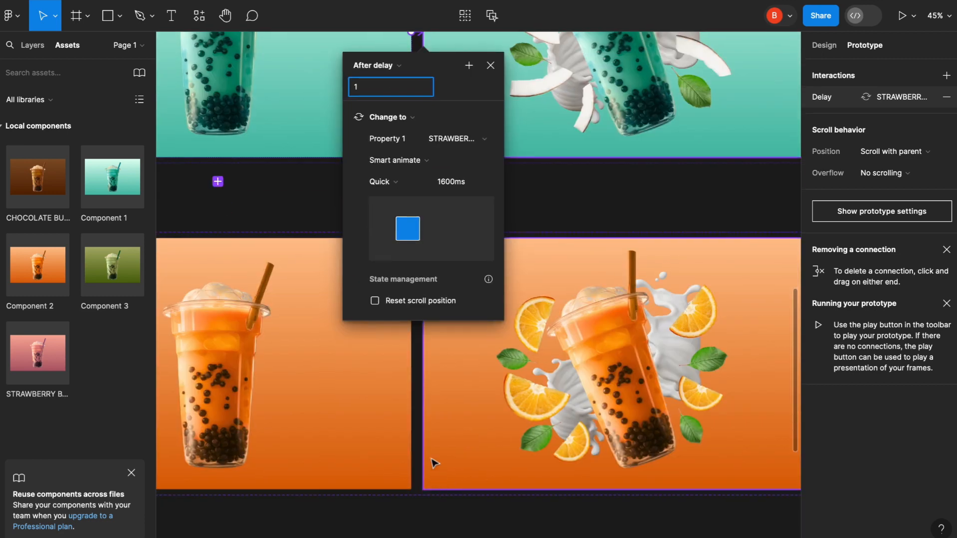
click(433, 462)
Step: Connect the plain orange variant to its exploded variant with an After delay trigger
drag(412, 365, 444, 369)
click(370, 397)
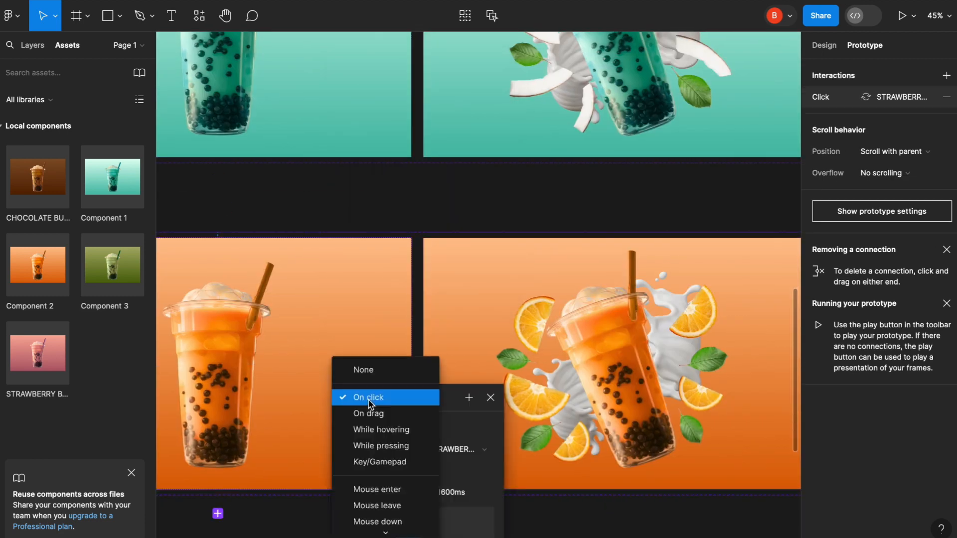
click(387, 522)
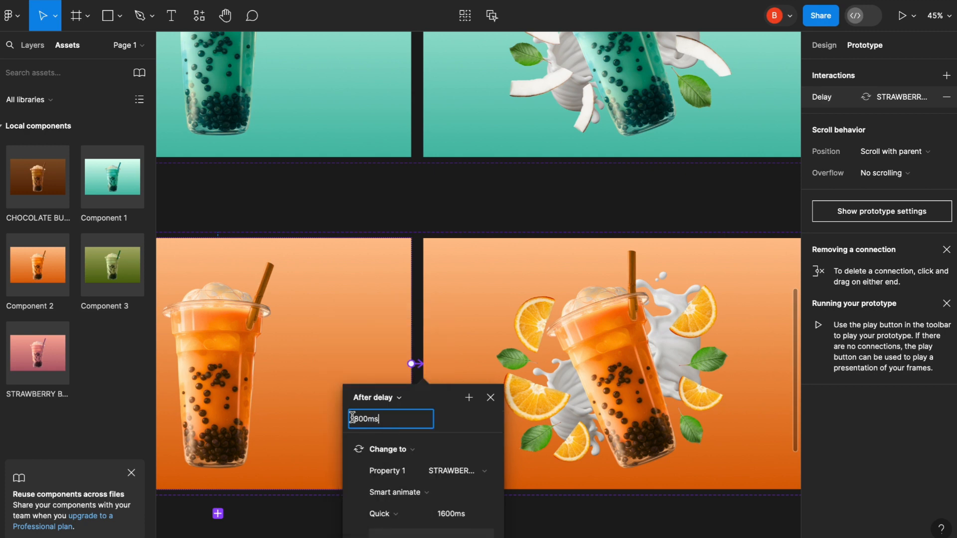
click(519, 523)
Step: Connect the plain kiwi variant to its exploded variant with an After delay trigger of 1 ms
scroll(456, 414, down, 7)
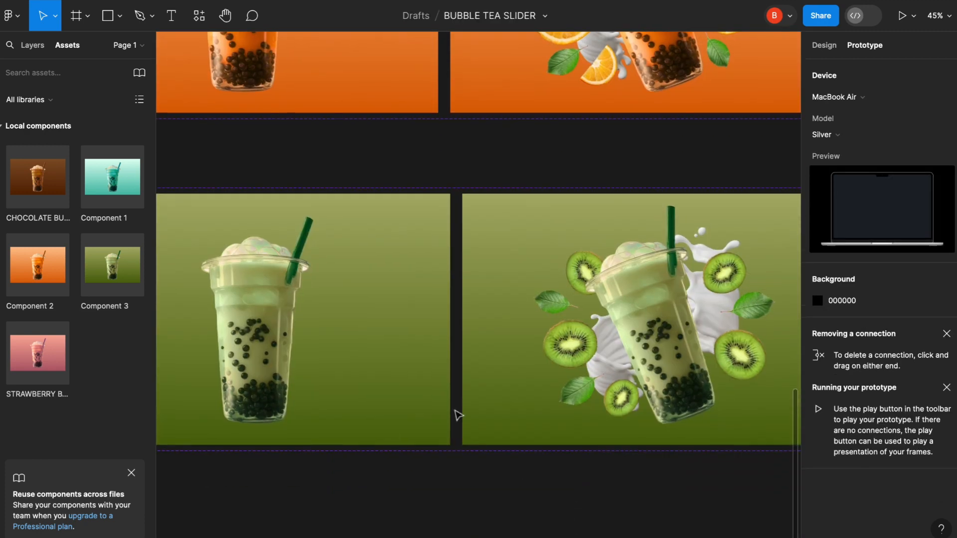
click(403, 349)
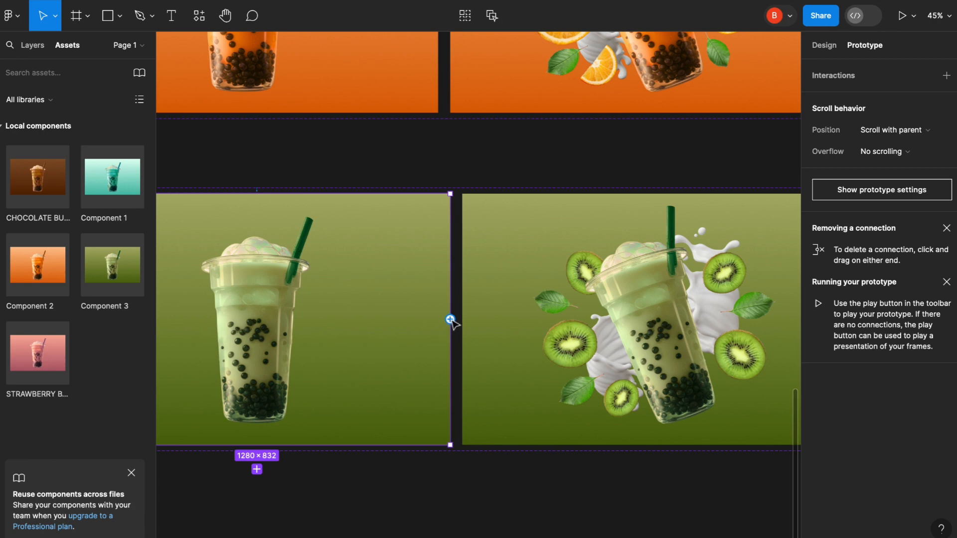
drag(450, 320, 481, 326)
click(427, 355)
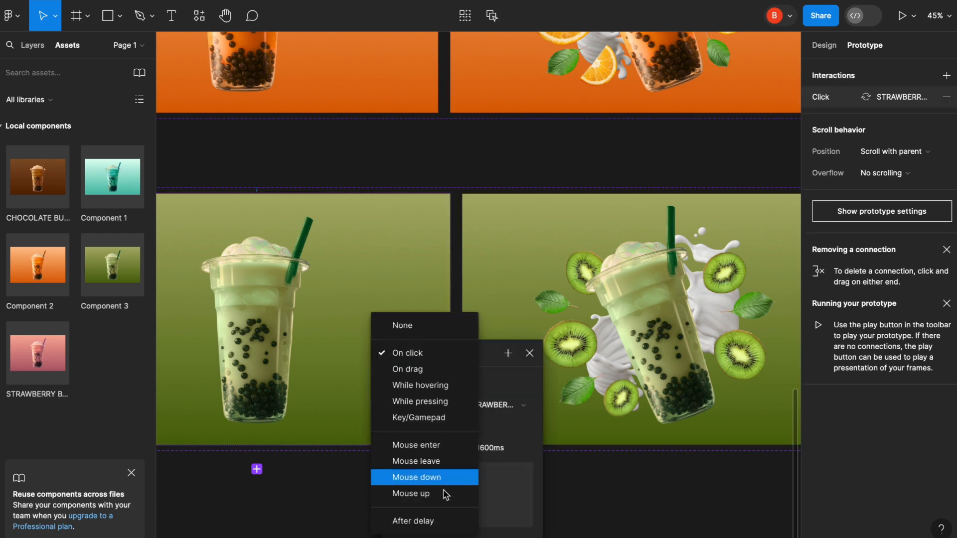
click(439, 521)
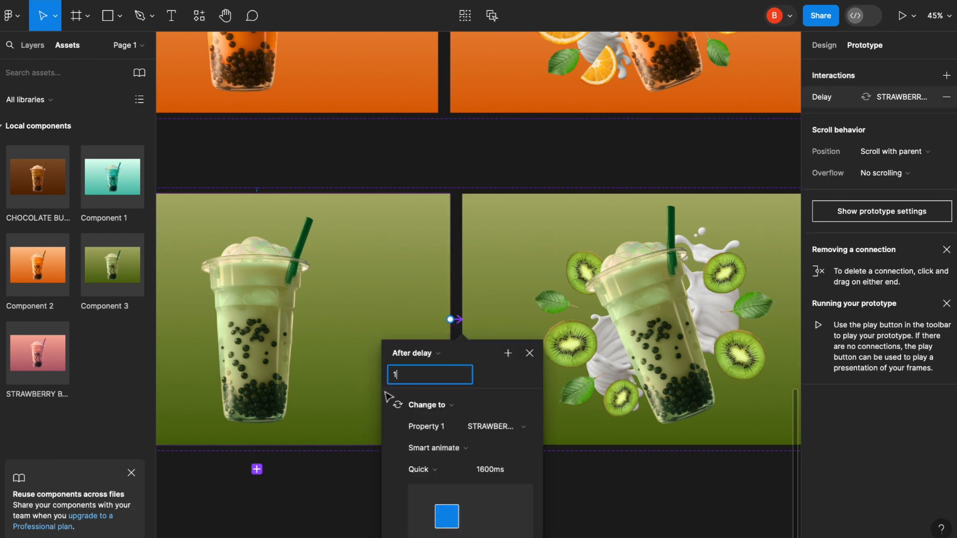
click(645, 500)
Step: Add a 1280 × 832 MacBook Air frame in the empty canvas area beside the chocolate component set
scroll(645, 499, down, 5)
scroll(645, 500, up, 3)
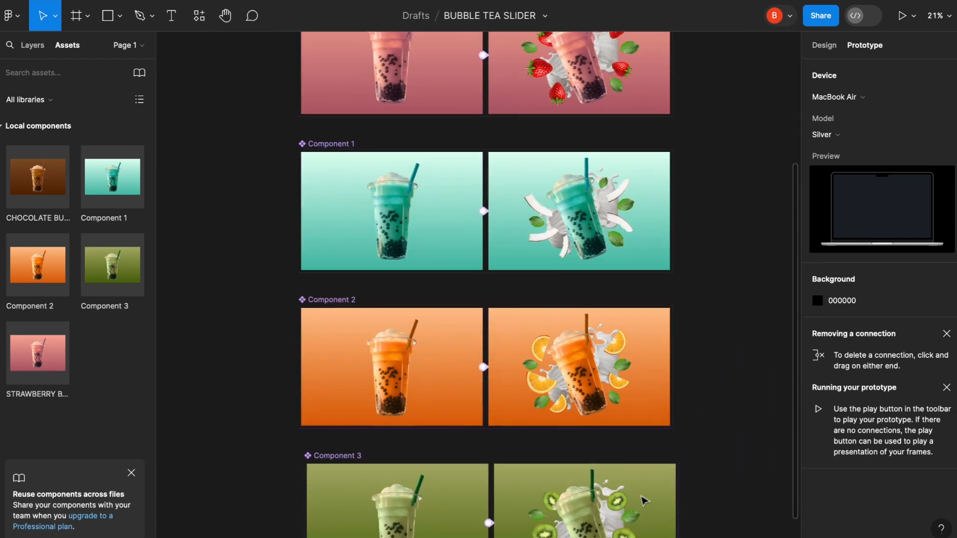
scroll(643, 501, down, 3)
scroll(642, 502, right, 8)
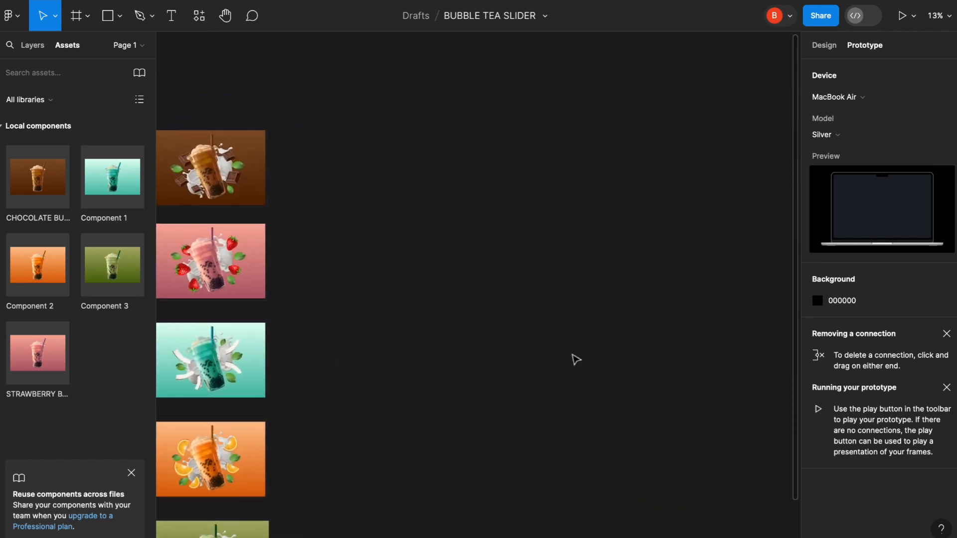
scroll(492, 230, up, 4)
scroll(492, 230, left, 6)
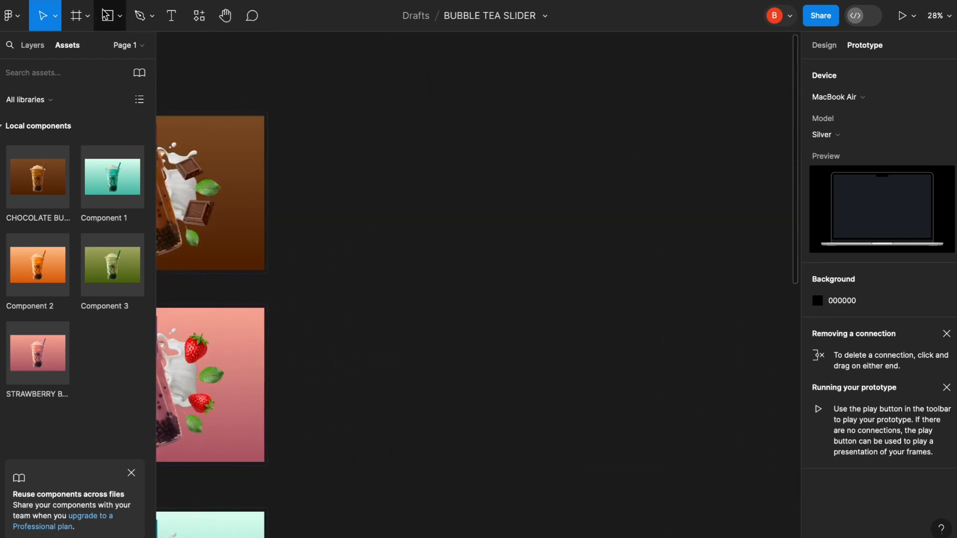
click(90, 18)
click(94, 47)
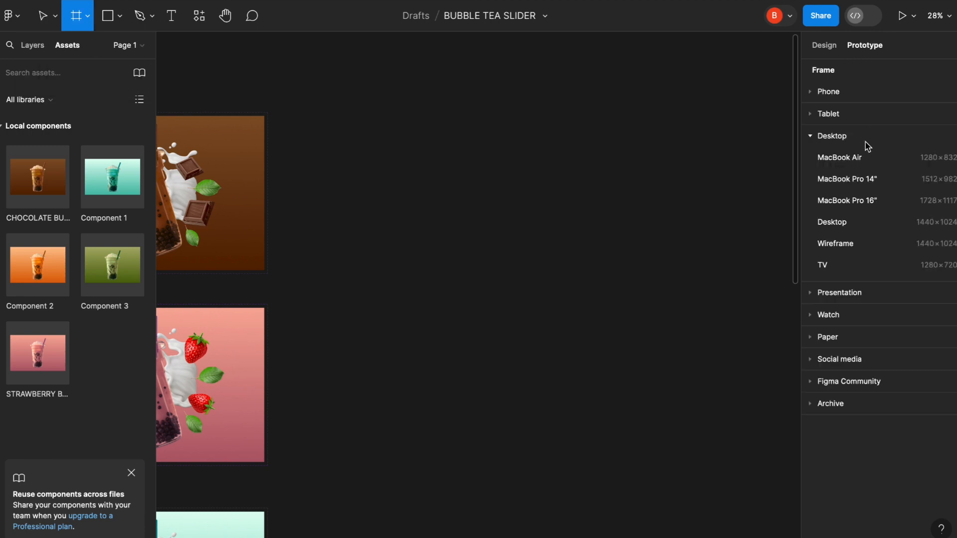
click(867, 158)
drag(498, 277, 503, 189)
Step: Duplicate the blank MacBook Air frame four times to form a row of five frames
scroll(503, 189, down, 3)
scroll(504, 190, right, 2)
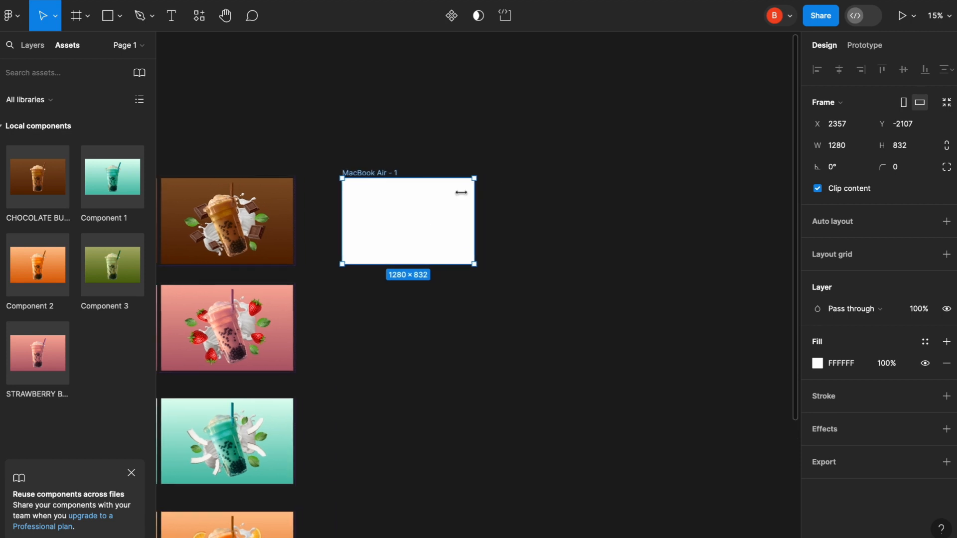
click(581, 233)
click(392, 213)
key(ctrl+d)
key(ctrl+d)
key(ctrl+d)
key(ctrl+d)
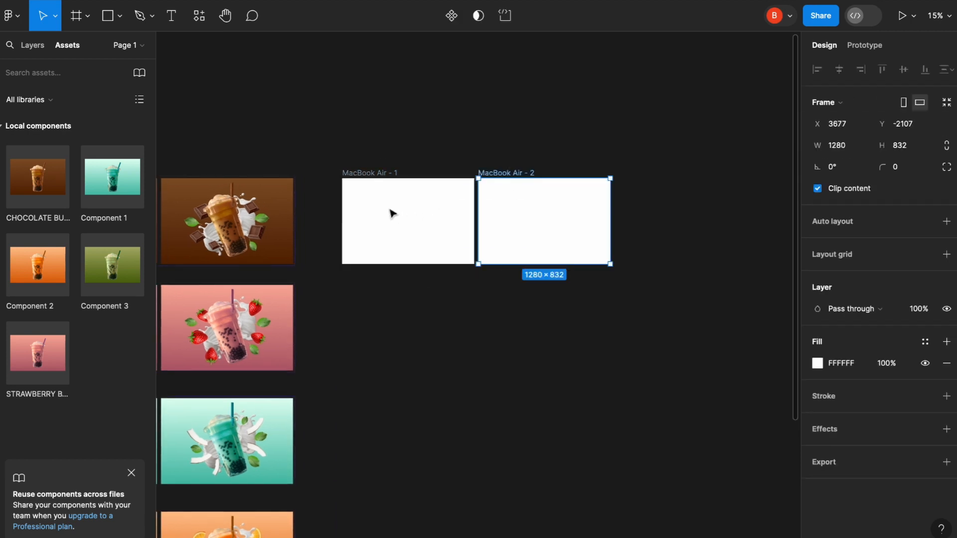
Step: Rename the first blank frame CHOCOLATE and the second STRAWBERRY
scroll(244, 187, right, 3)
click(244, 187)
key(ctrl+r)
text(C)
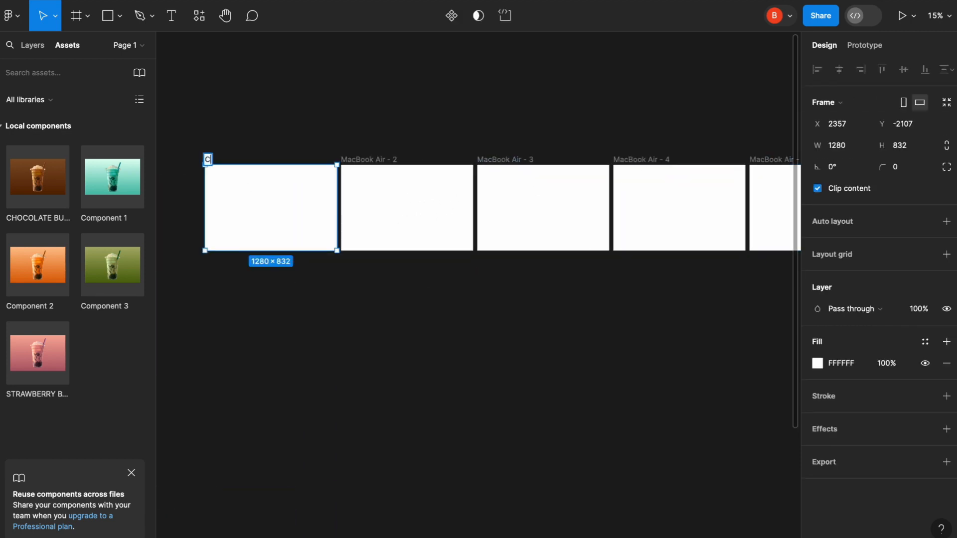
key(Tab)
key(BackSpace)
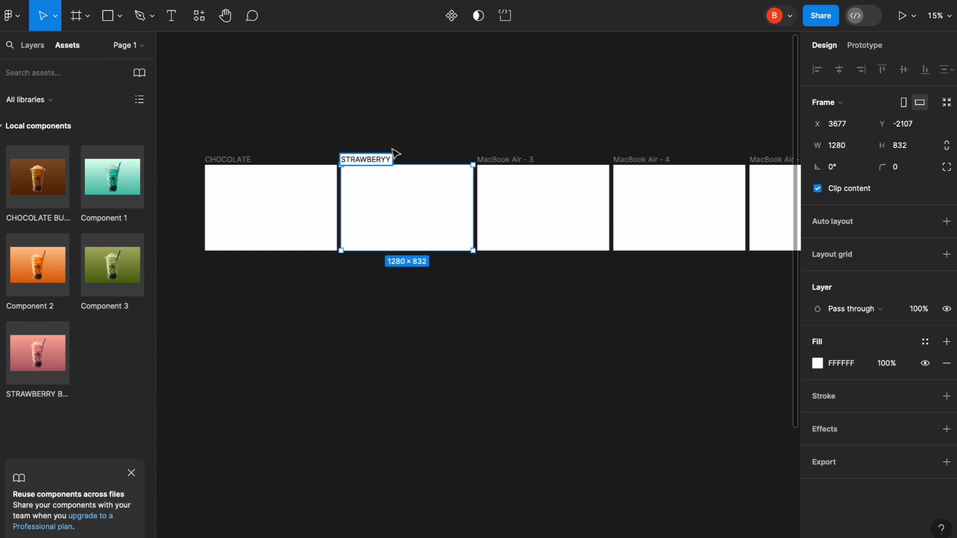
key(Tab)
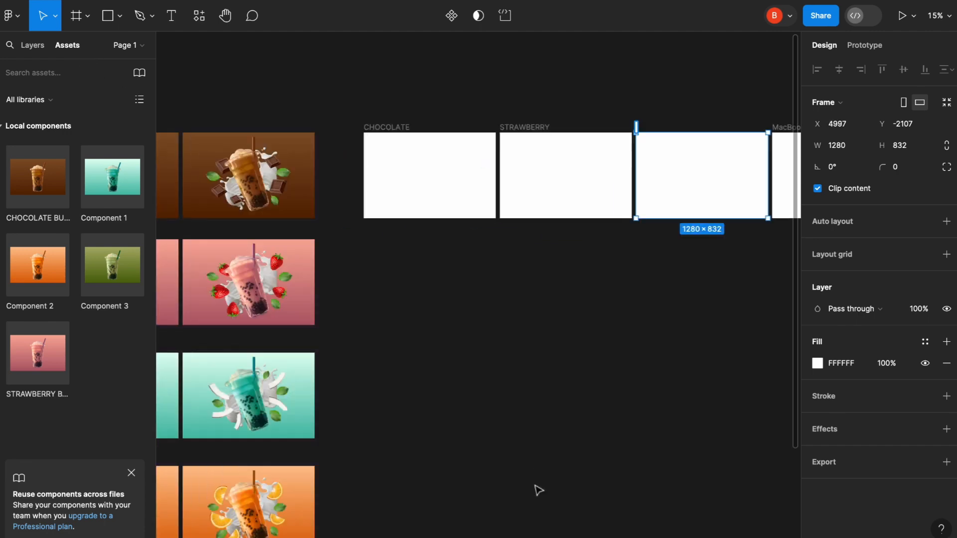
Step: Rename the remaining three blank frames COCONUT, ORANGE and KIWI in order
text(C)
scroll(538, 492, up, 2)
text(OCONUT)
key(Tab)
key(BackSpace)
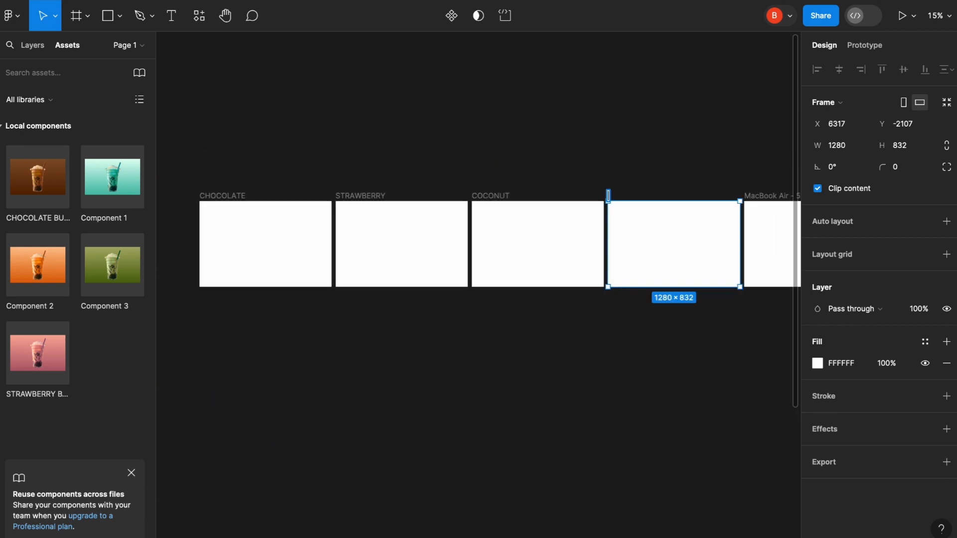
text(ORANGE)
key(Tab)
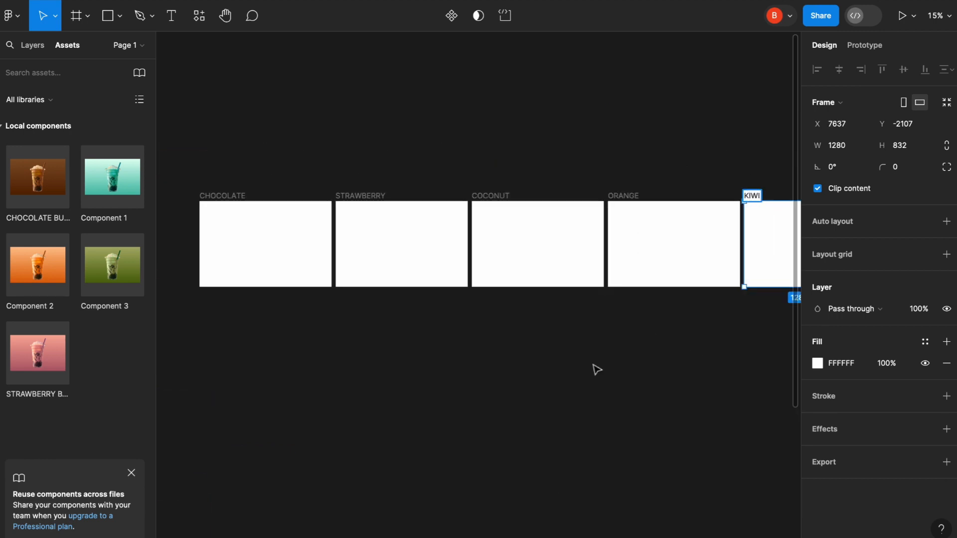
click(594, 366)
Step: Place the chocolate and strawberry component instances in the CHOCOLATE and STRAWBERRY frames, filling each frame
scroll(594, 366, down, 3)
scroll(594, 366, left, 1)
scroll(437, 270, up, 5)
drag(49, 168, 393, 286)
drag(393, 286, 398, 261)
drag(62, 329, 633, 291)
Step: Place Component 1 in the COCONUT frame and Component 2 in the ORANGE frame, each at X 0, Y 0
scroll(630, 288, right, 5)
drag(113, 177, 489, 319)
scroll(179, 252, right, 5)
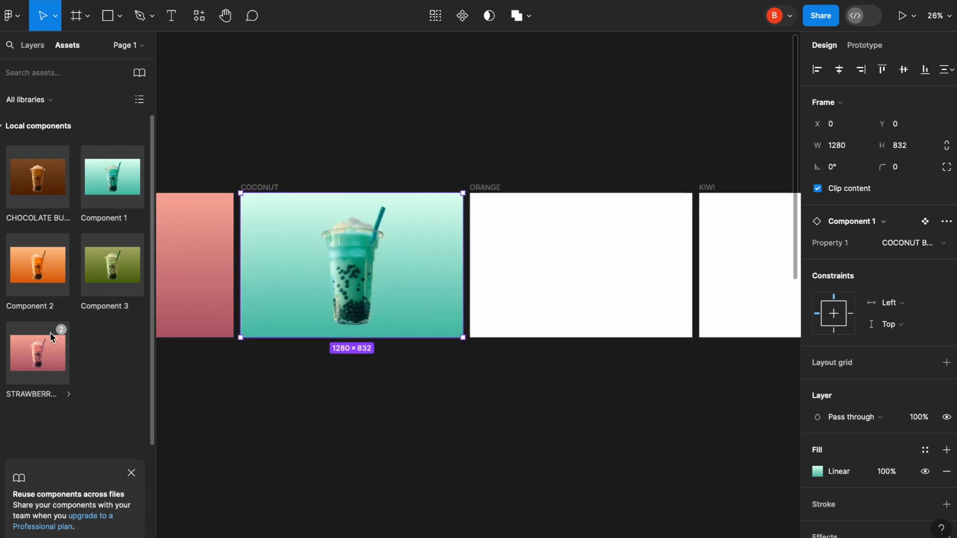
drag(37, 264, 581, 252)
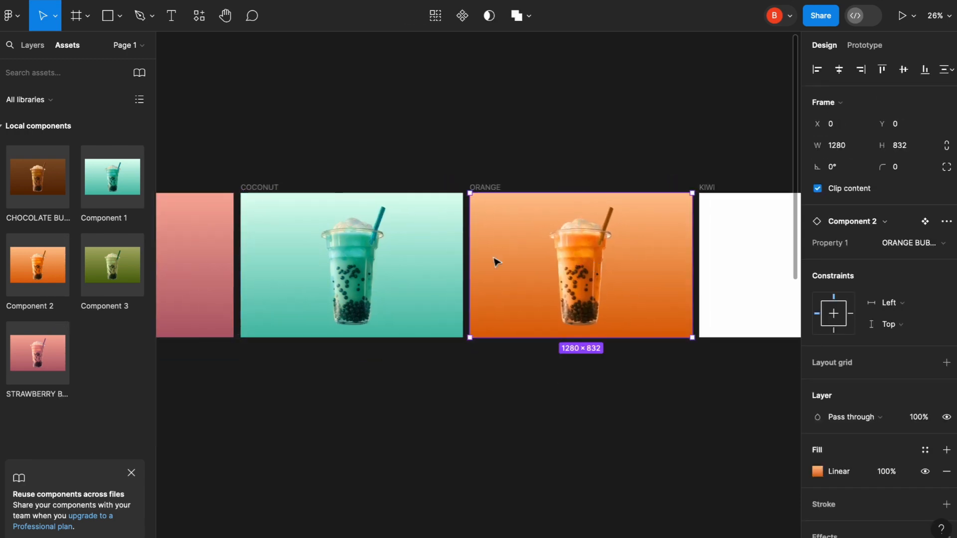
Step: Place Component 3 in the KIWI frame and align it to fill the frame
drag(97, 288, 732, 273)
scroll(732, 273, right, 5)
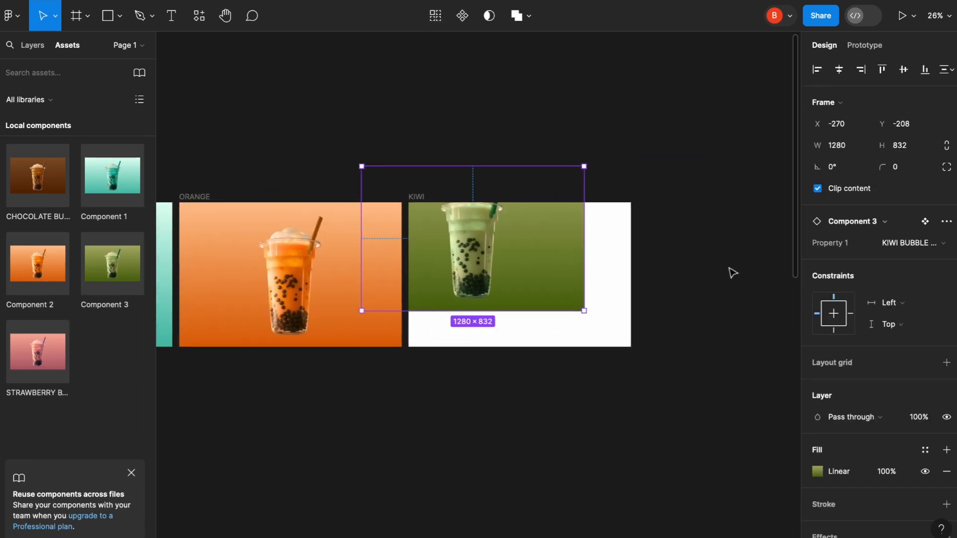
drag(511, 252, 553, 284)
Step: Link the CHOCOLATE frame to the STRAWBERRY frame with a Navigate to interaction triggered by the B key
scroll(387, 302, left, 3)
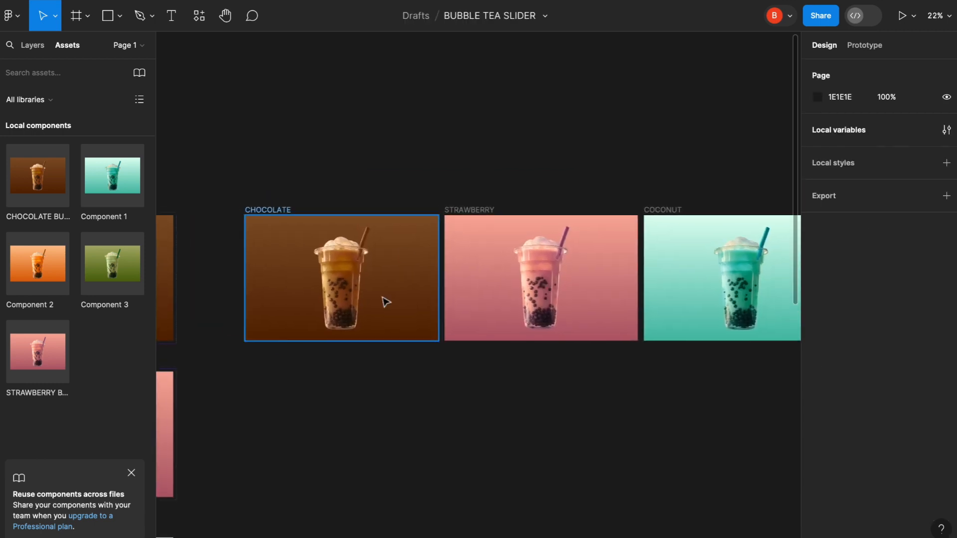
scroll(405, 250, up, 2)
click(865, 46)
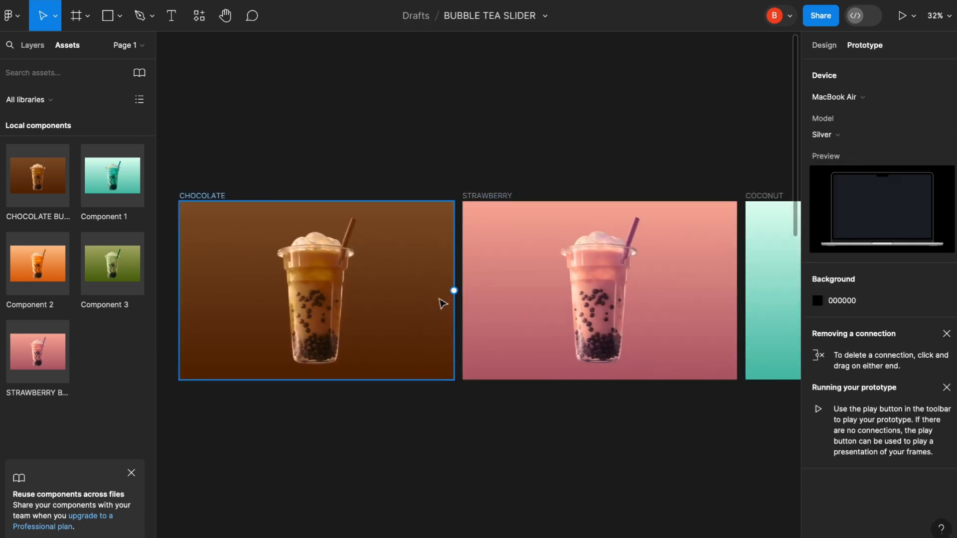
drag(454, 291, 476, 299)
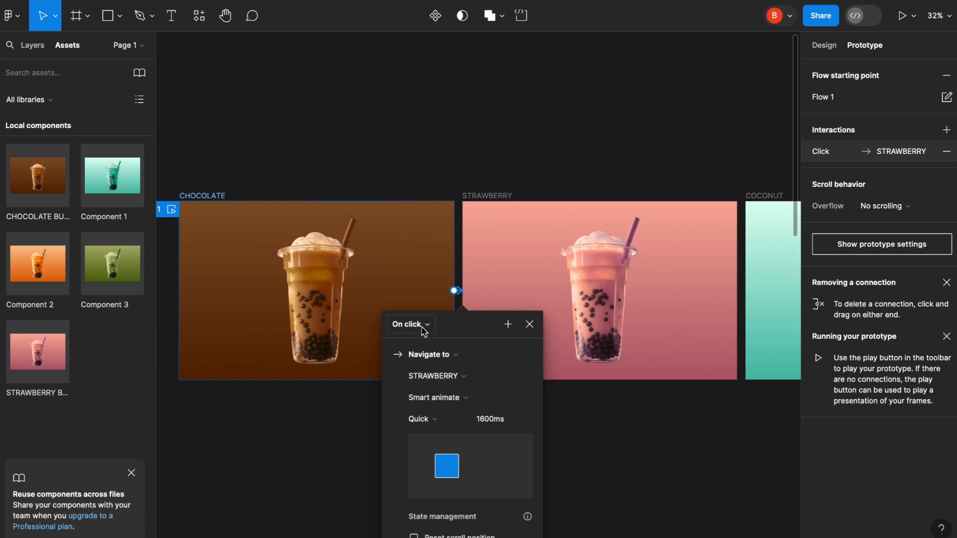
click(422, 331)
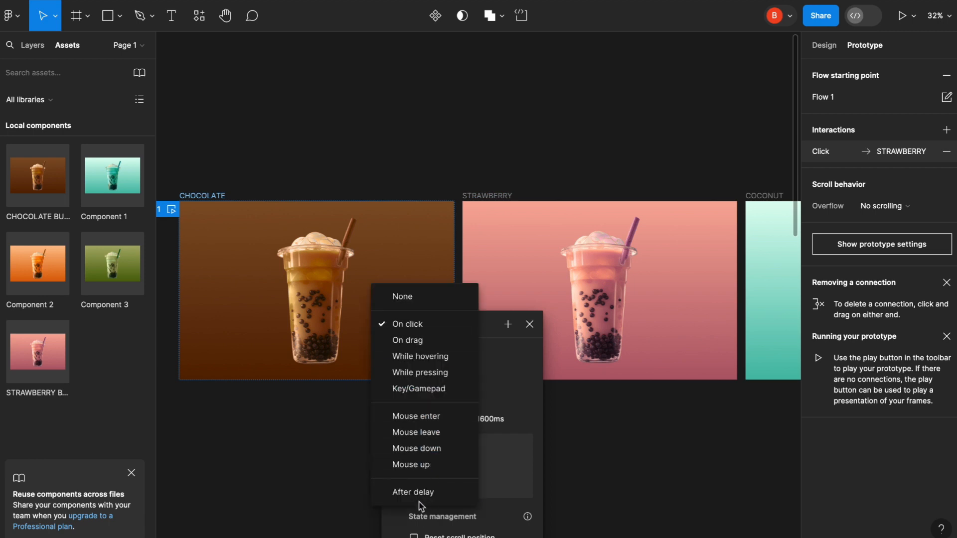
click(420, 389)
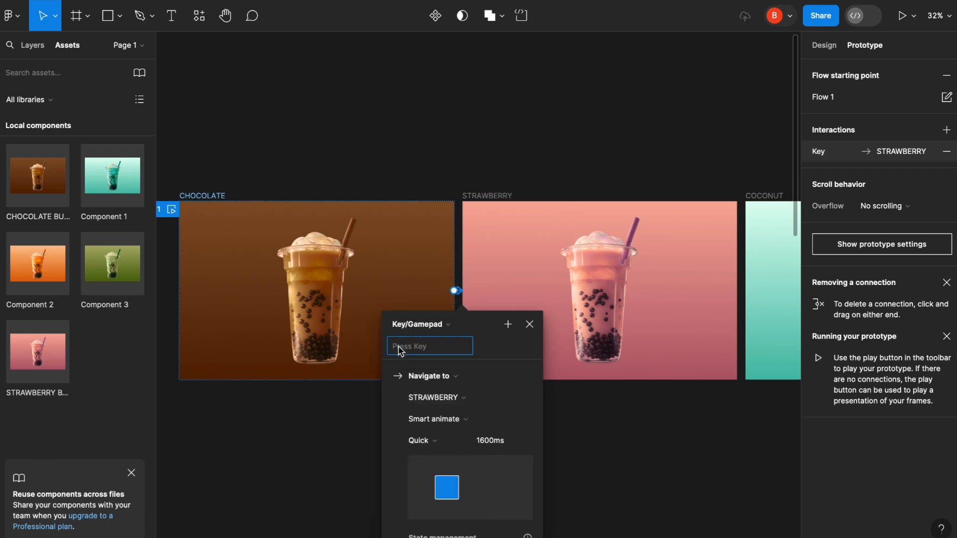
key(b)
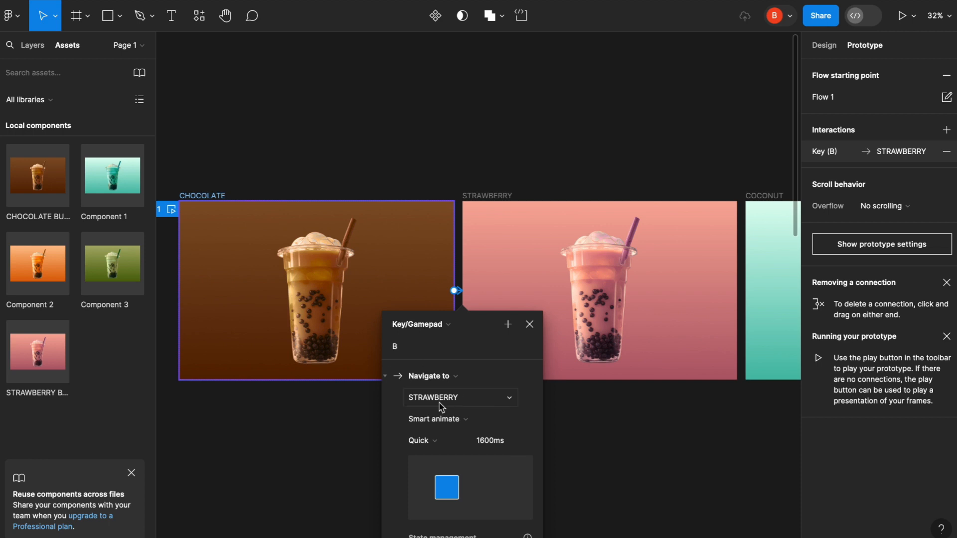
Step: Set the CHOCOLATE-to-STRAWBERRY transition to Dissolve with ease-in-and-out easing and a 300ms duration
click(462, 430)
click(460, 405)
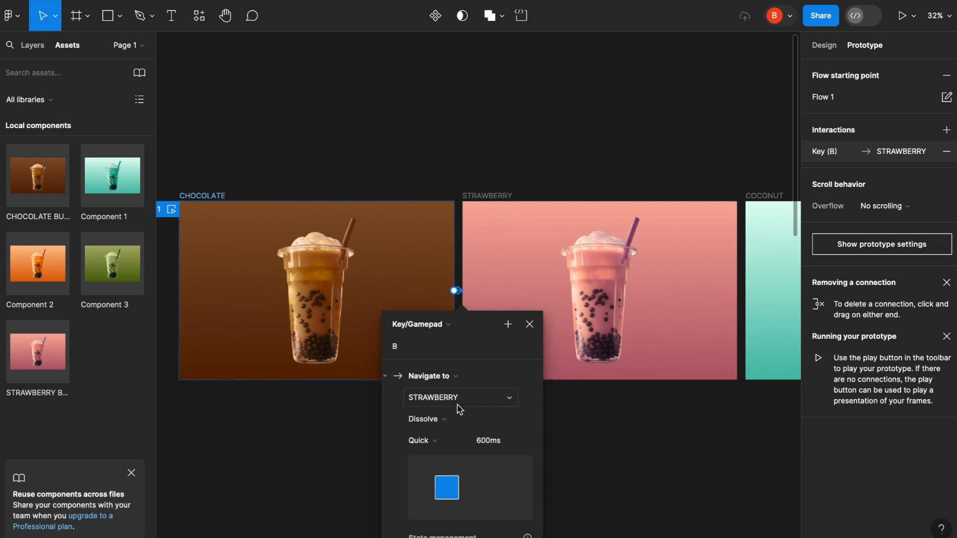
click(439, 441)
click(459, 382)
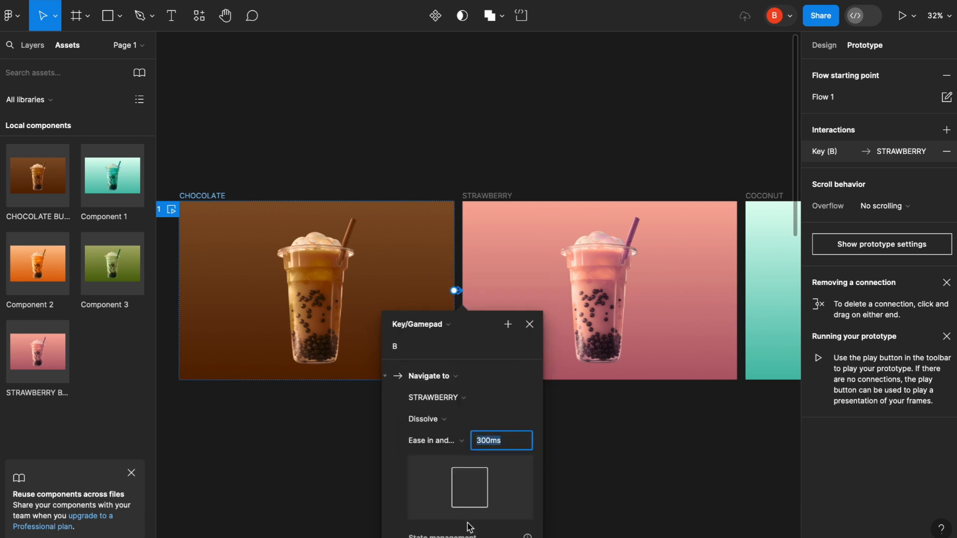
scroll(459, 506, down, 3)
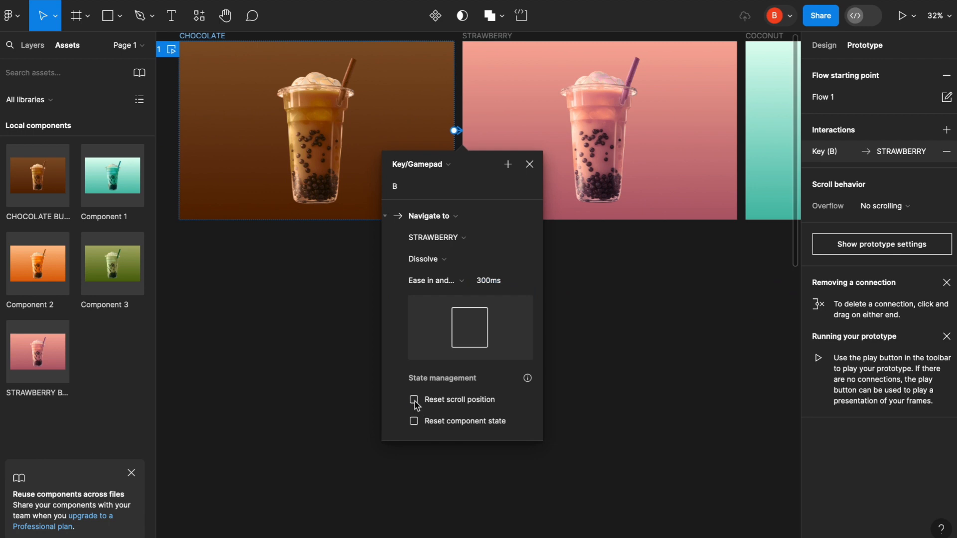
click(589, 401)
Step: Connect the STRAWBERRY frame to the COCONUT frame with a Navigate to interaction
scroll(587, 400, right, 5)
scroll(587, 400, up, 3)
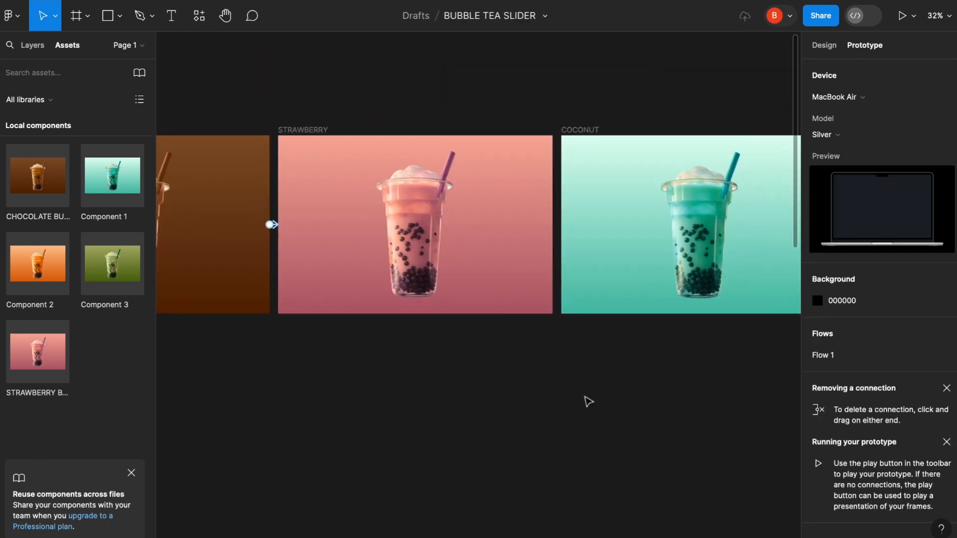
click(502, 259)
drag(539, 254, 552, 252)
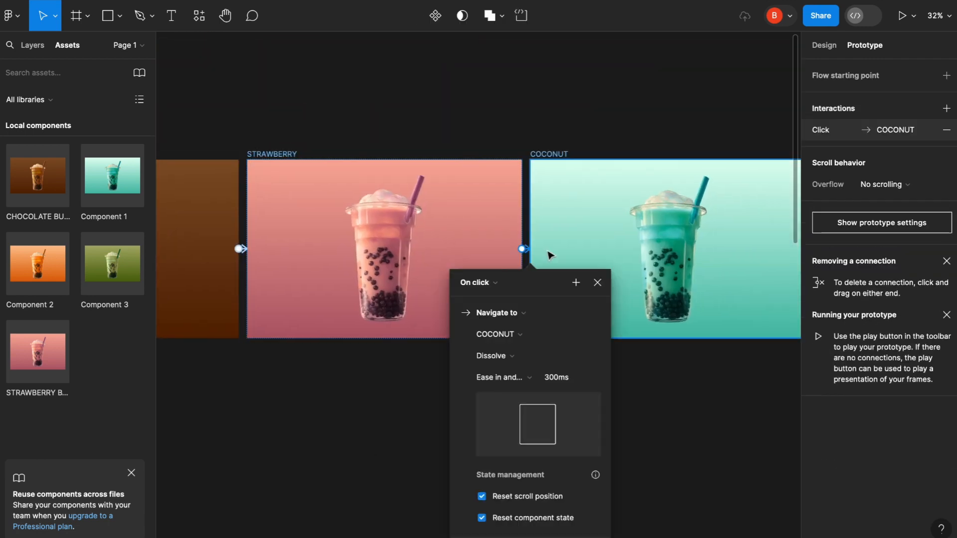
click(668, 410)
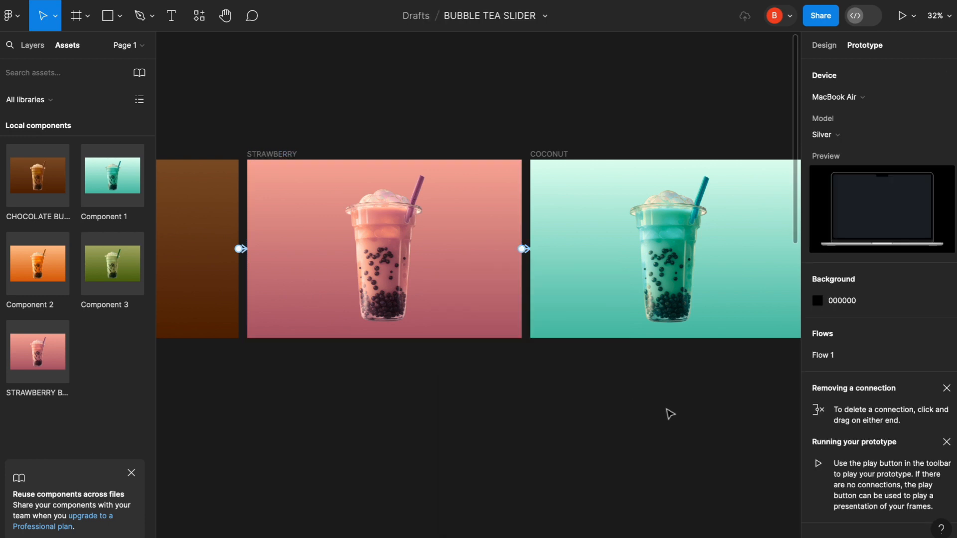
Step: Change the trigger of the STRAWBERRY-to-COCONUT connection to Key/Gamepad with the B key
scroll(668, 410, right, 5)
click(501, 264)
scroll(438, 284, left, 3)
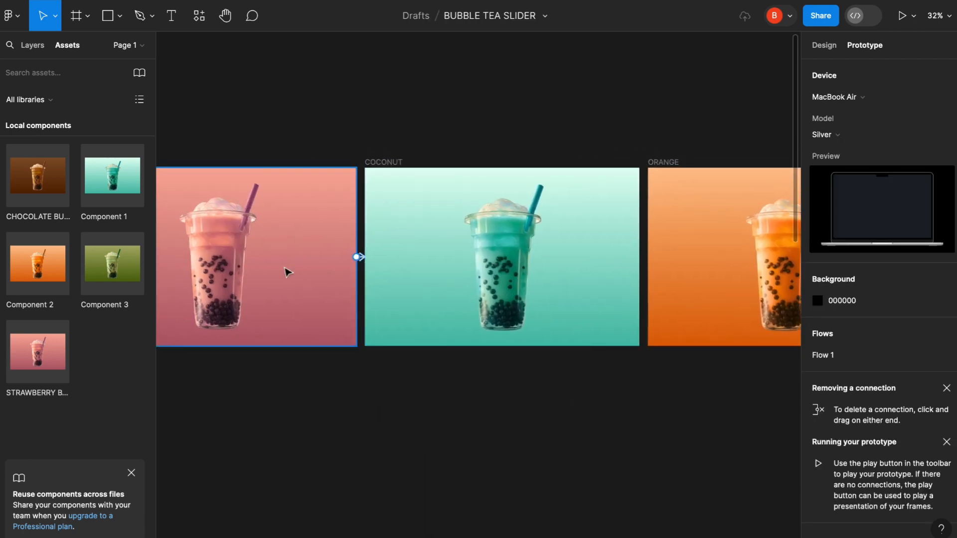
click(360, 259)
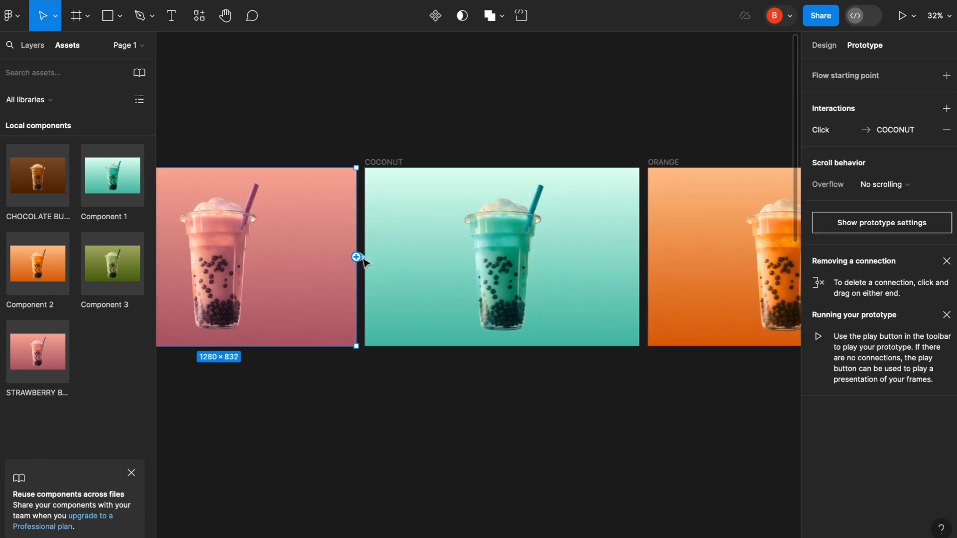
scroll(365, 262, up, 5)
click(391, 267)
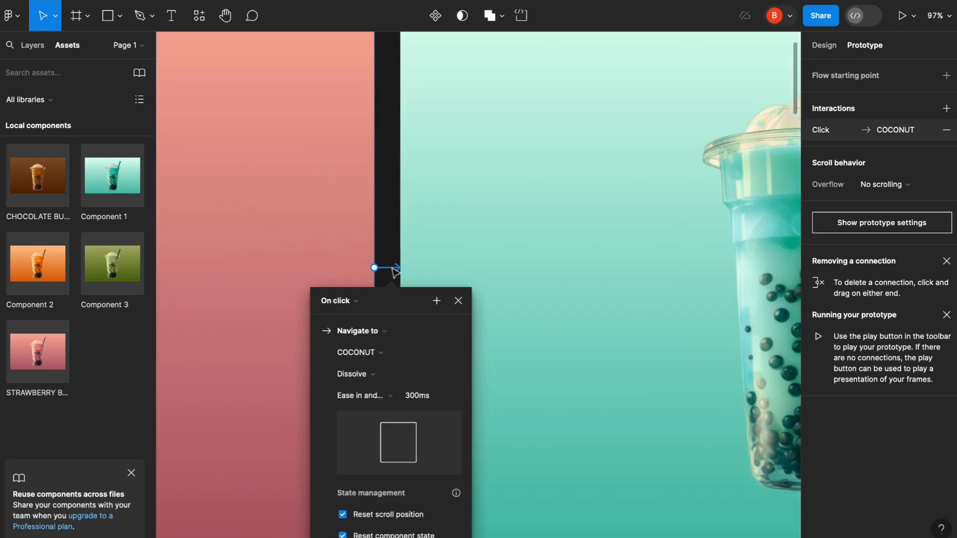
click(345, 301)
click(348, 368)
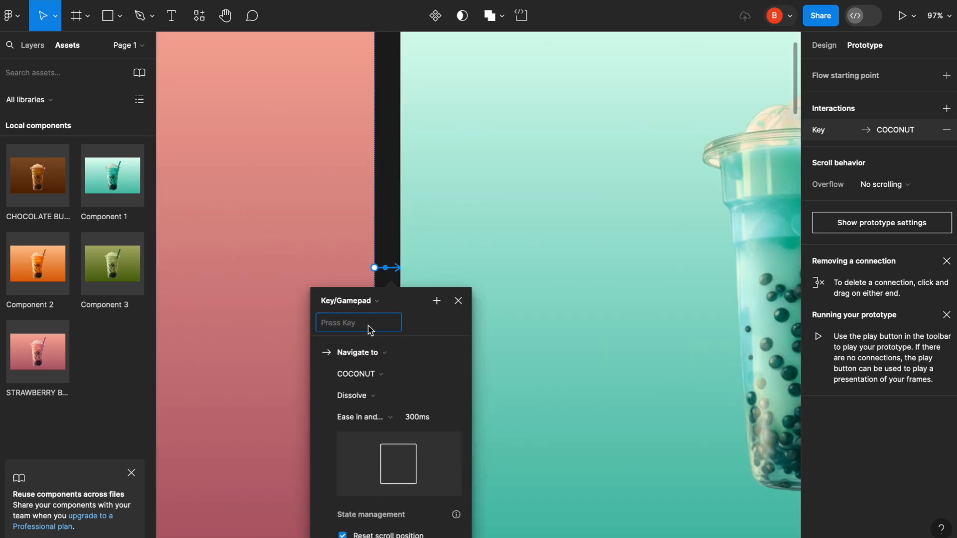
scroll(534, 299, down, 3)
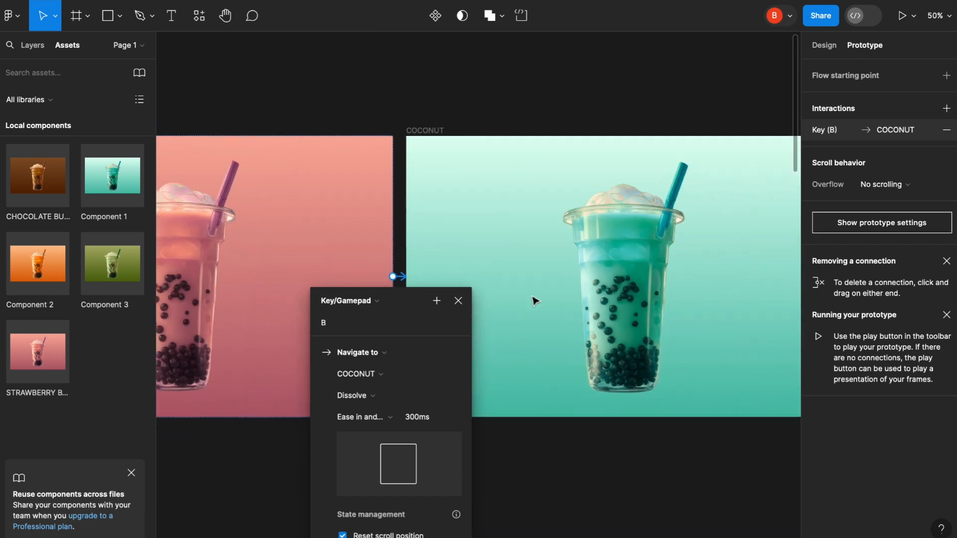
Step: Link the COCONUT frame to the ORANGE frame with a Navigate to interaction triggered by the B key
scroll(533, 299, right, 5)
click(468, 287)
drag(504, 285, 536, 286)
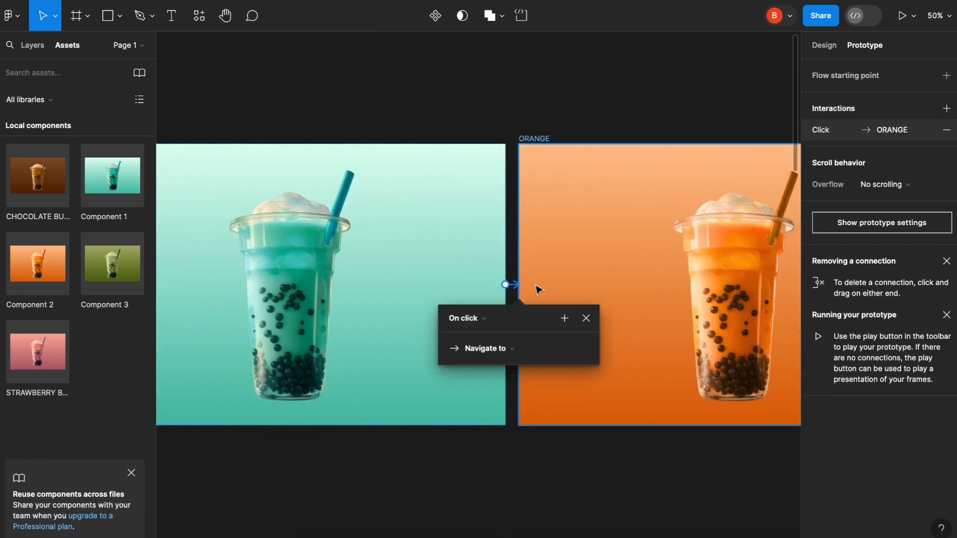
click(460, 317)
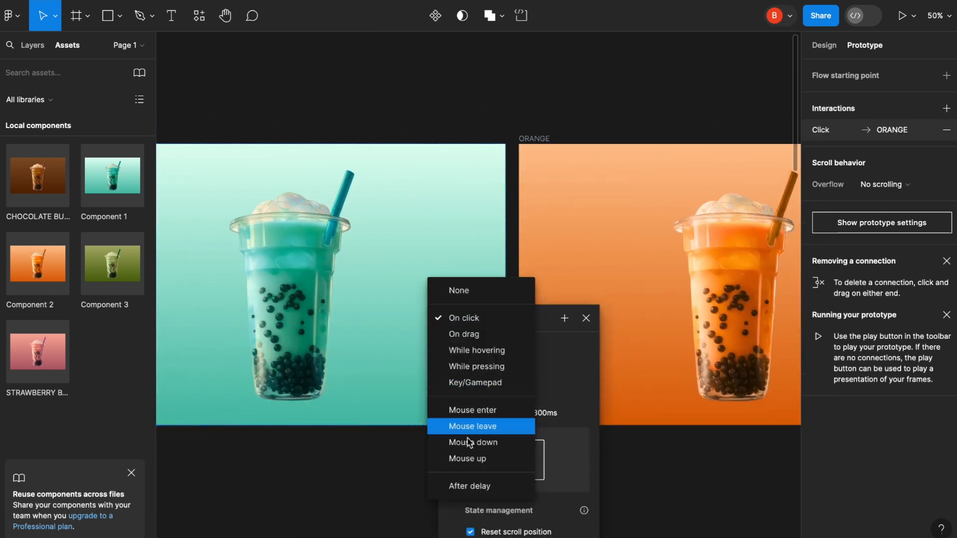
click(483, 383)
key(r)
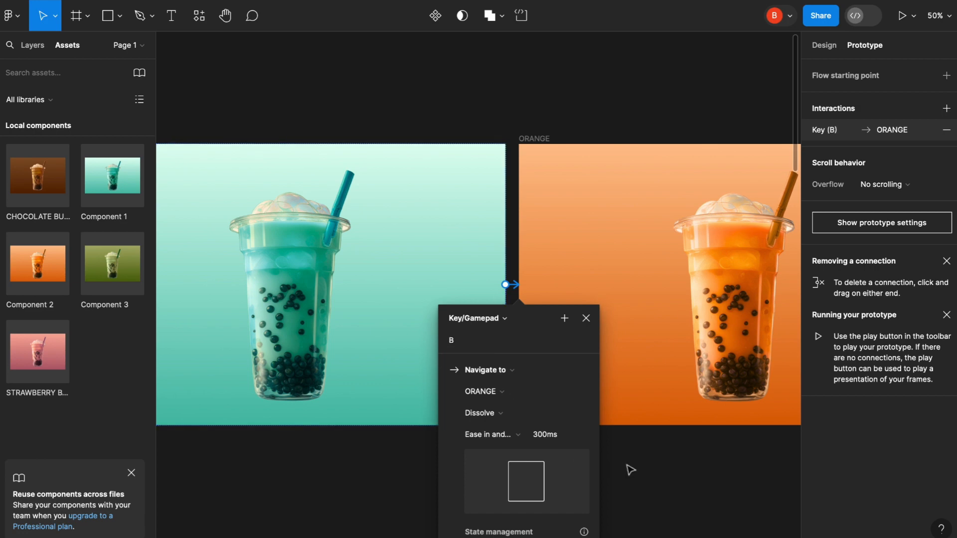
click(616, 488)
Step: Link the ORANGE frame to the KIWI frame with a Navigate to interaction triggered by the B key
scroll(616, 486, right, 7)
click(596, 263)
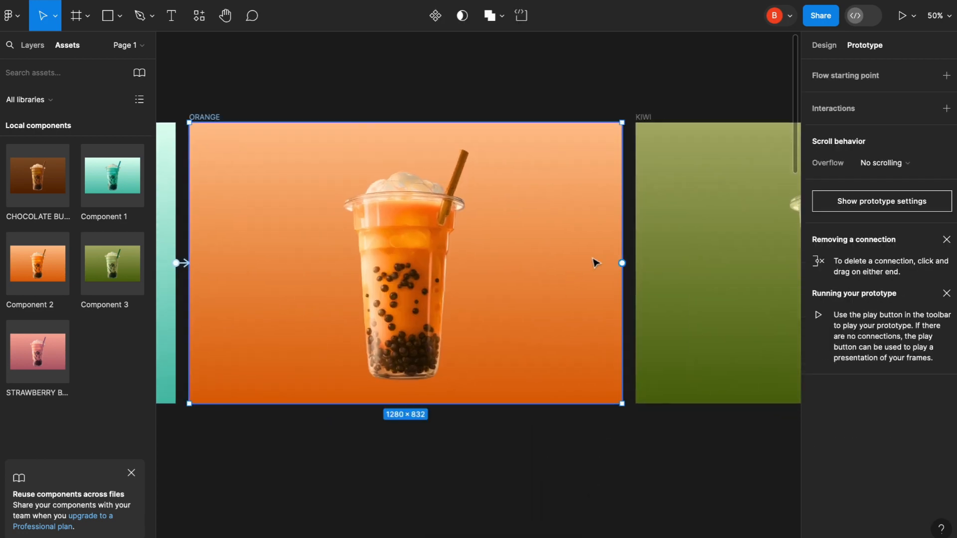
drag(623, 264, 654, 269)
click(586, 297)
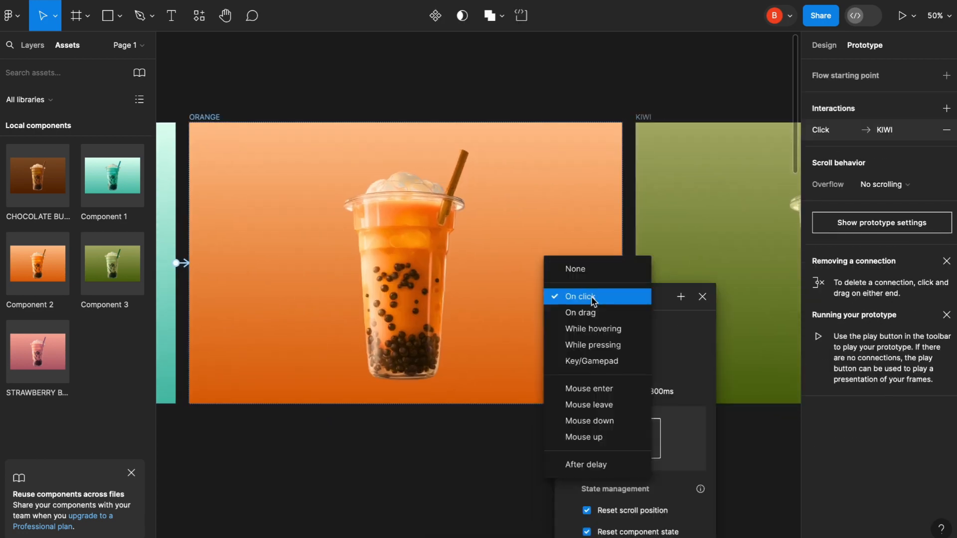
click(598, 353)
key(r)
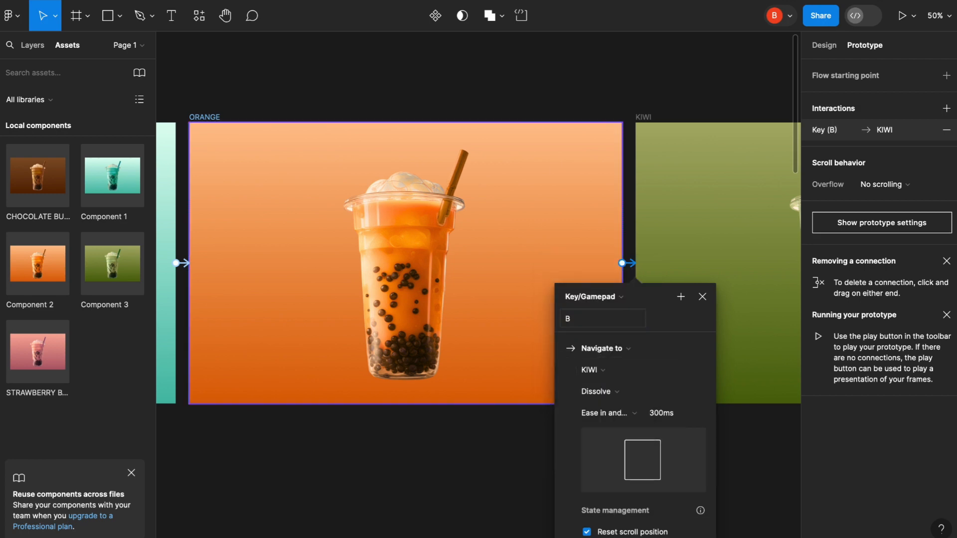
click(751, 454)
Step: Run the prototype from Flow 1, hide the device frame and watch the slider in full screen
scroll(754, 458, right, 6)
scroll(719, 427, down, 10)
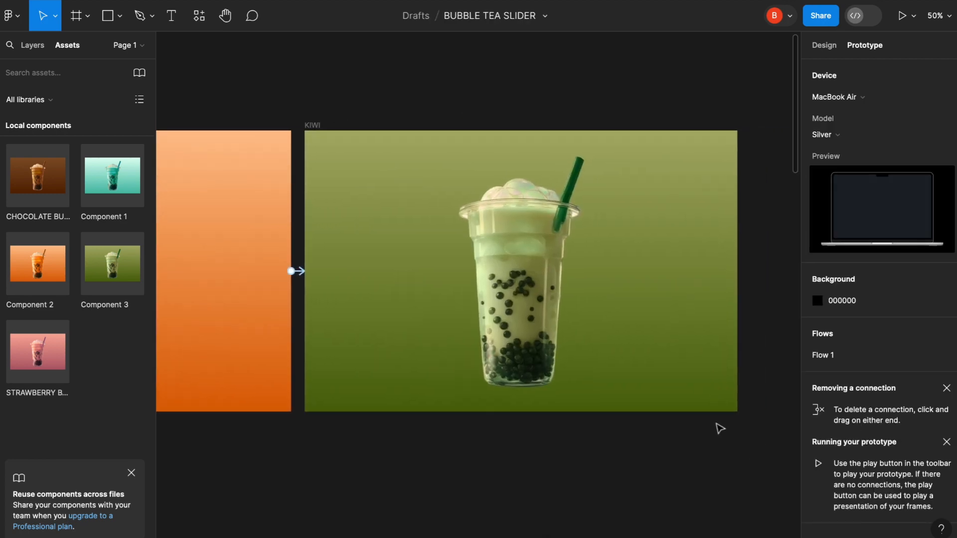
scroll(720, 428, left, 3)
scroll(720, 428, down, 2)
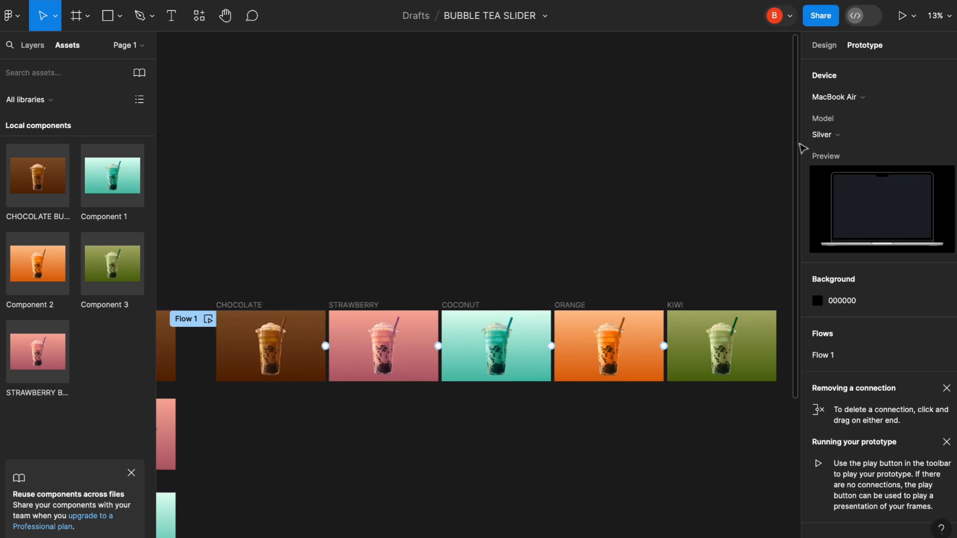
click(903, 18)
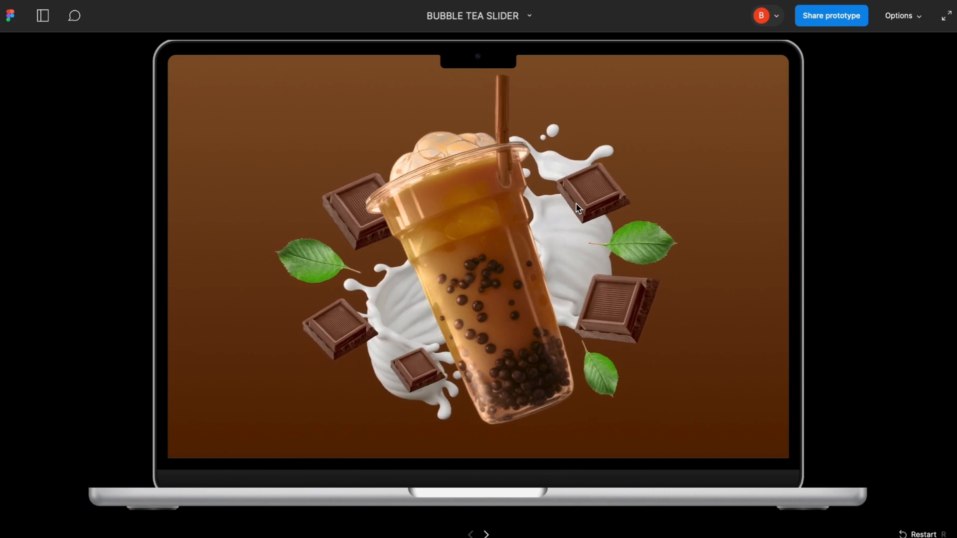
click(906, 20)
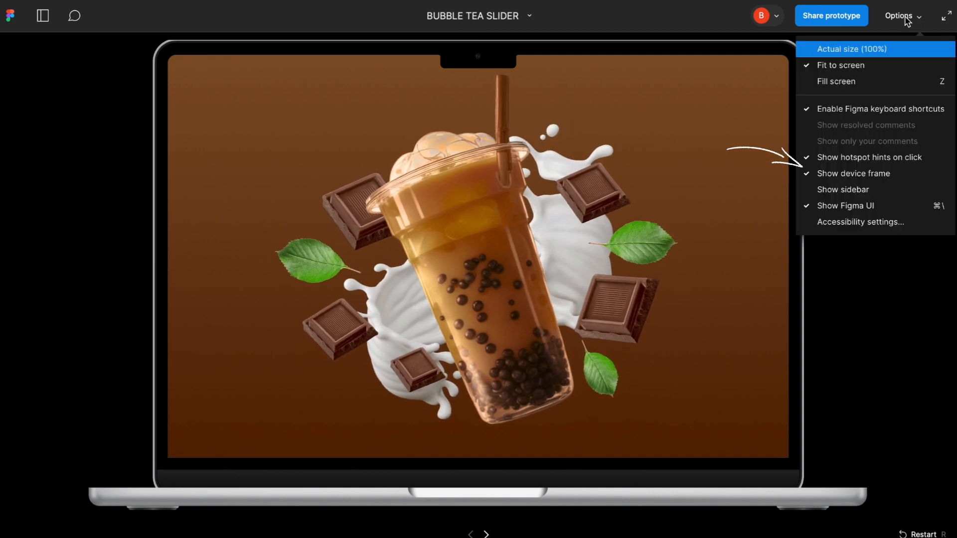
click(864, 175)
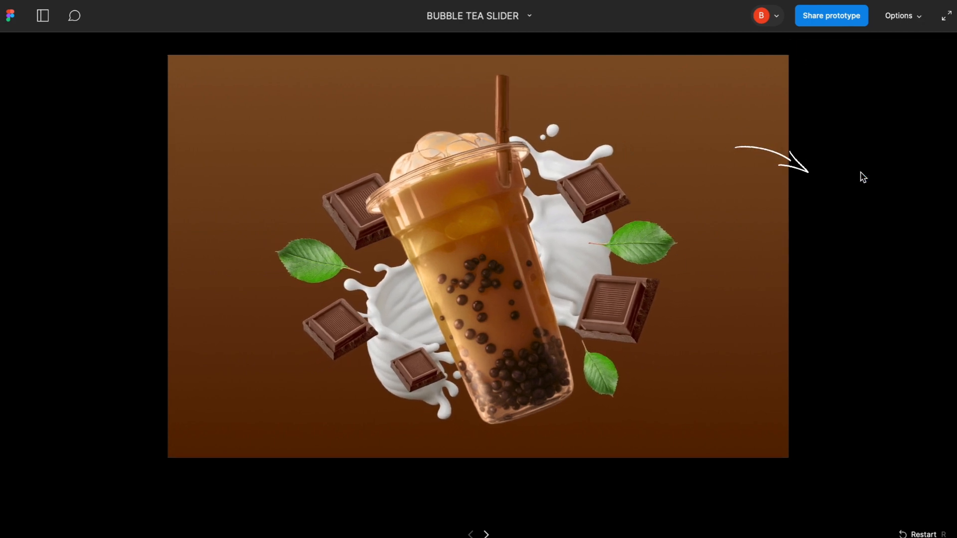
click(945, 18)
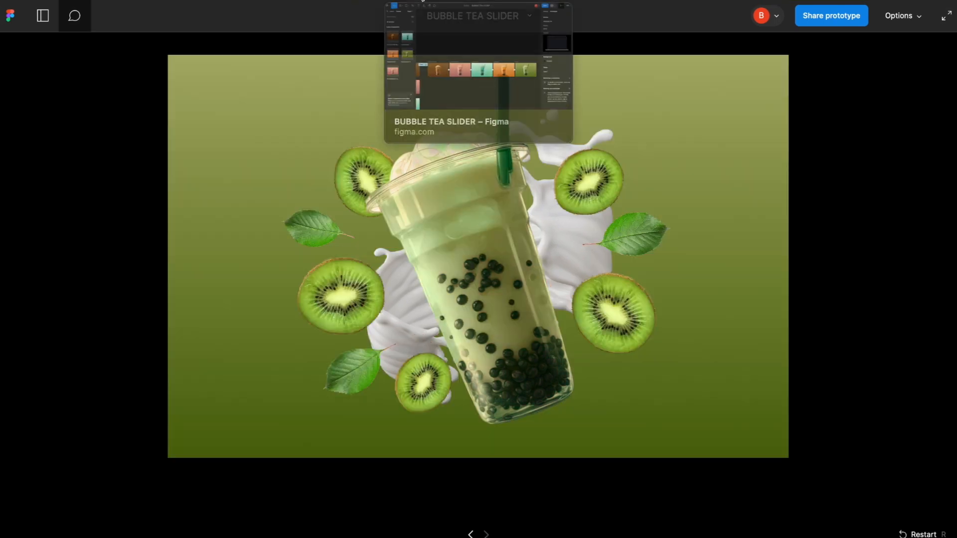
Step: Return to the design file and link the KIWI frame back to CHOCOLATE with a Navigate to interaction triggered by the B key
click(422, 1)
scroll(737, 344, down, 2)
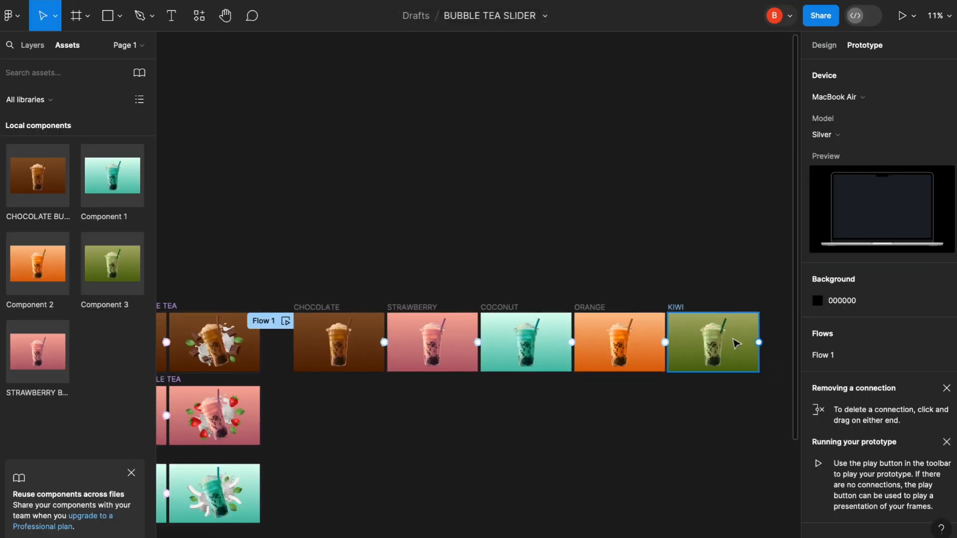
drag(758, 342, 331, 349)
click(348, 376)
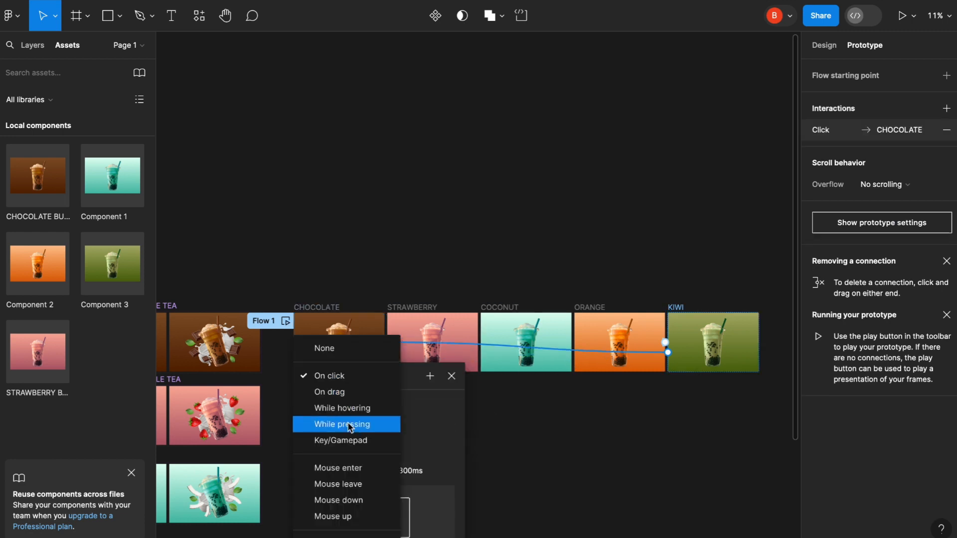
click(348, 444)
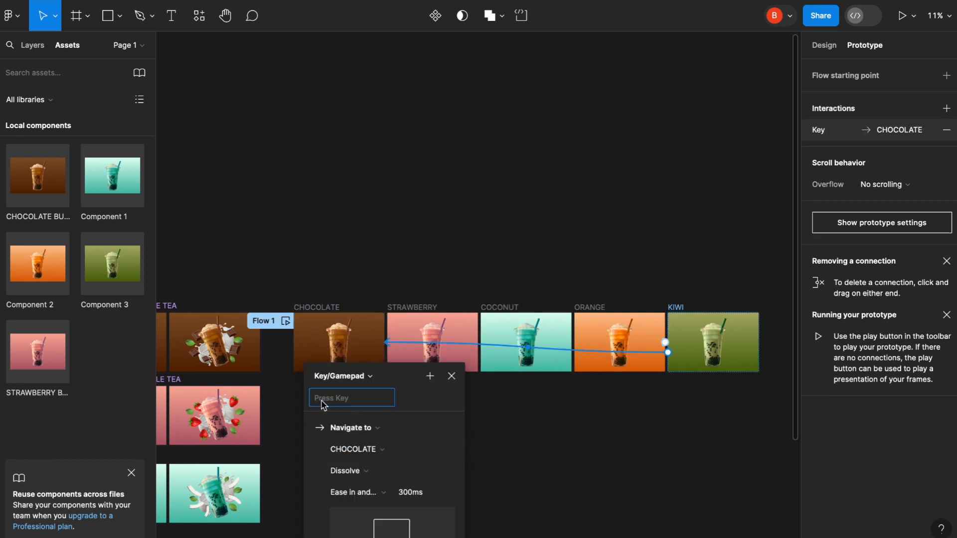
key(b)
click(568, 462)
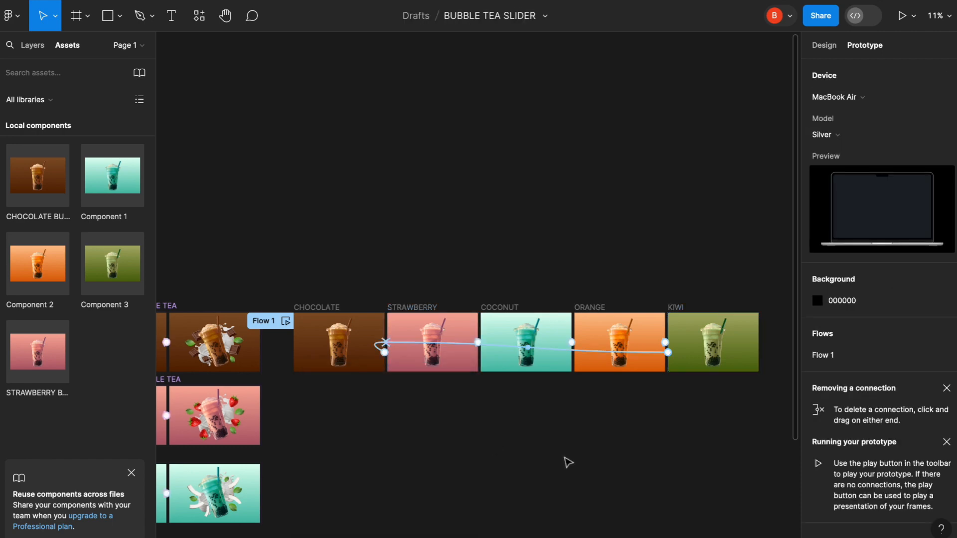
Step: Preview the looping slider prototype in full screen with the device frame turned off
click(902, 16)
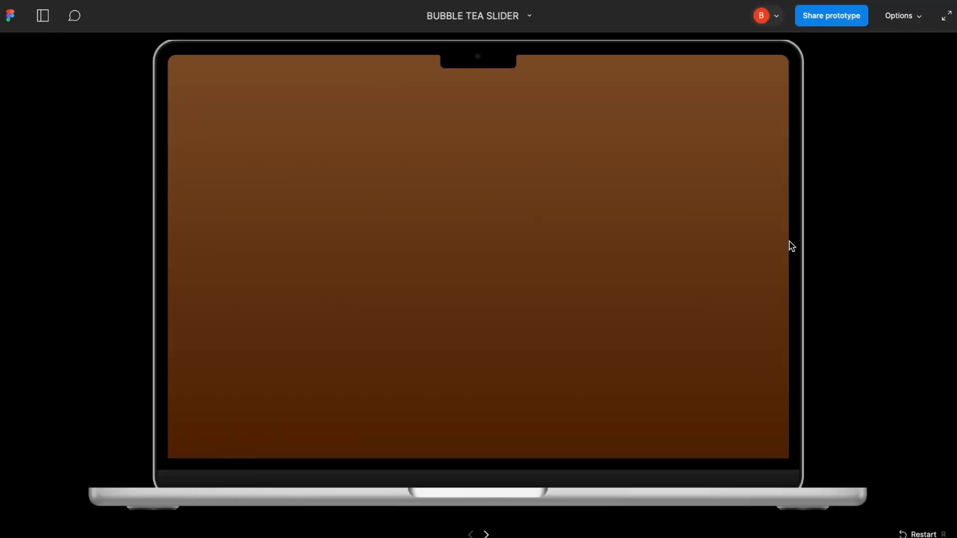
click(899, 16)
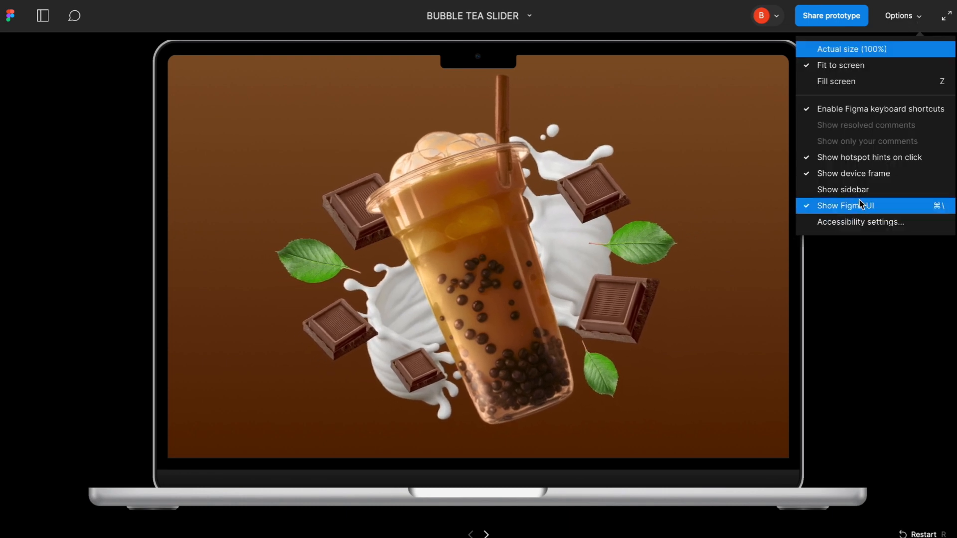
click(860, 176)
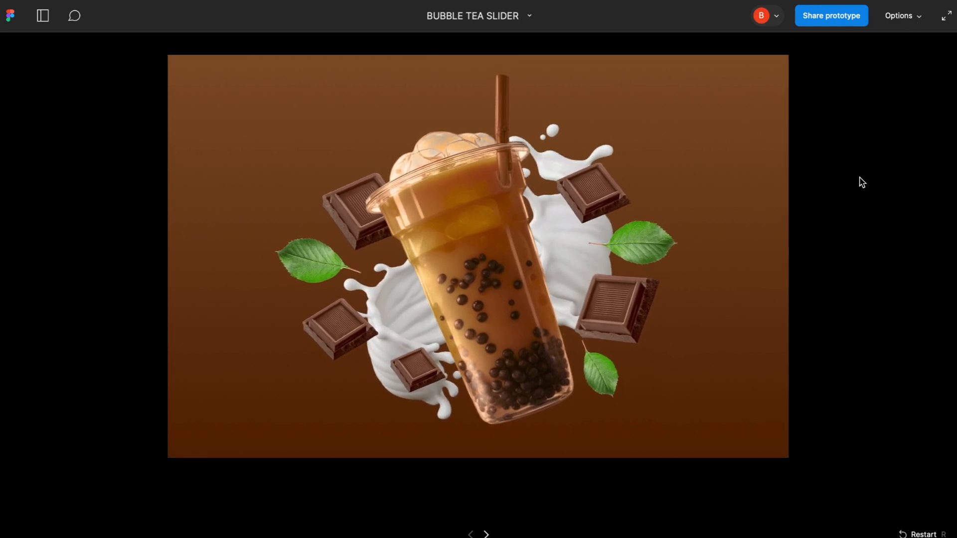
click(945, 16)
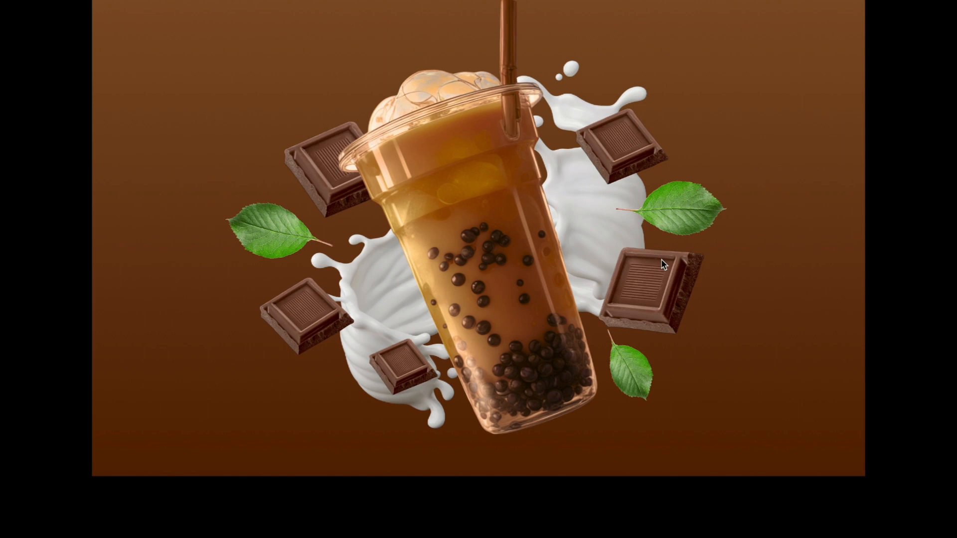